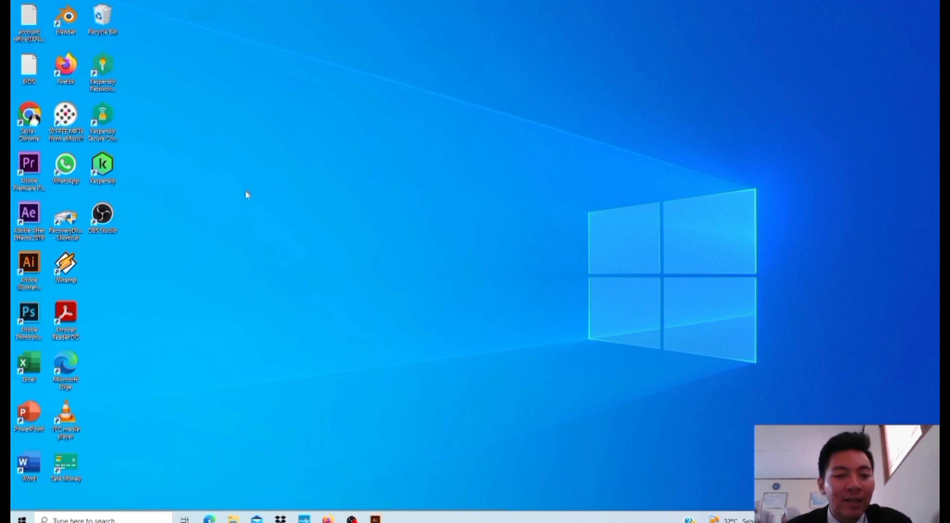
- Switch to Illustrator and create a portrait A3 document (29.7 x 42 cm) named "logo makanan"
left_click(376, 517)
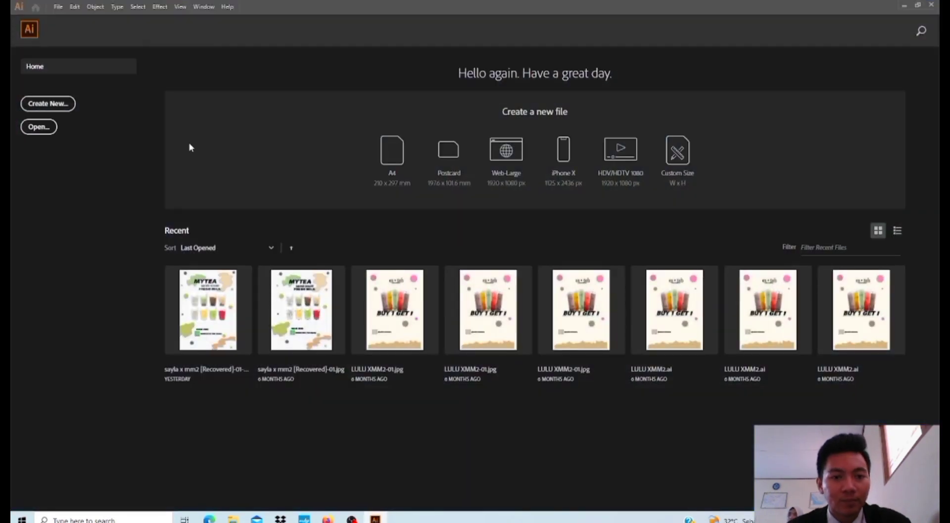
left_click(69, 105)
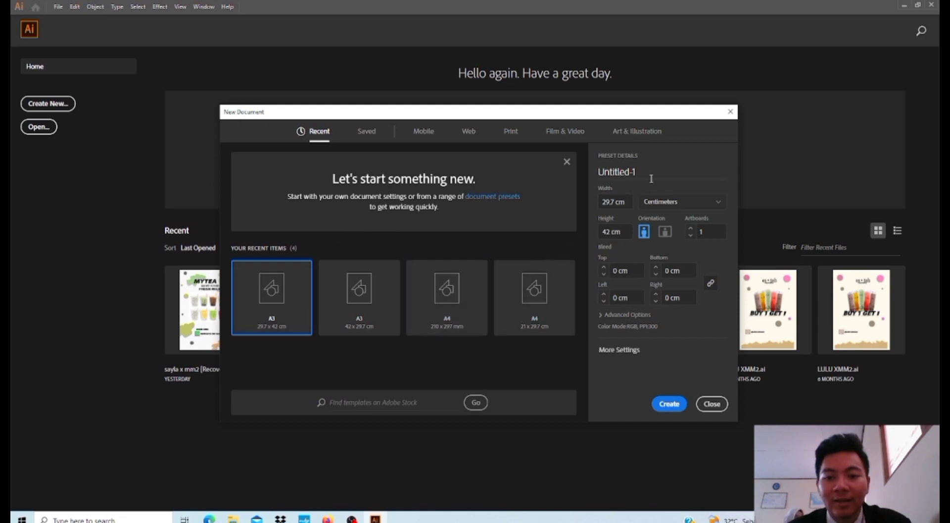
key("ctrl+a")
key("BackSpace")
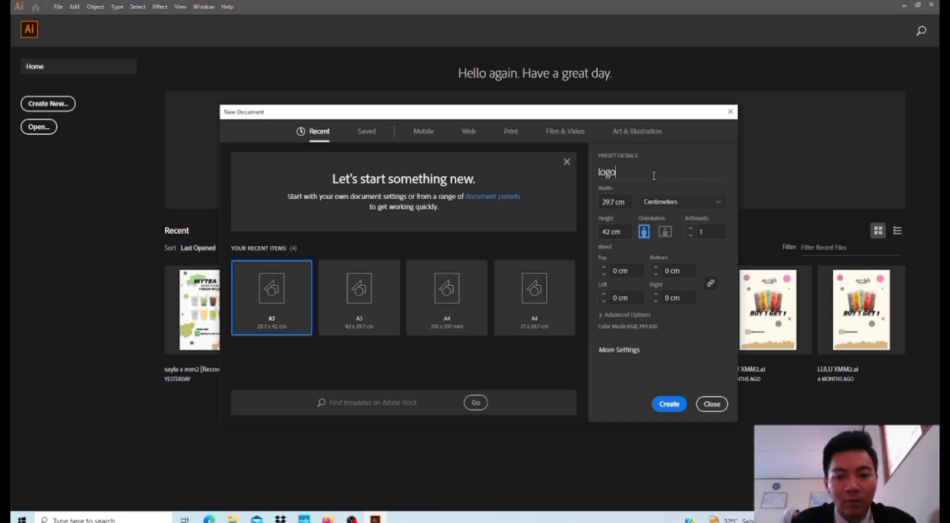
type("logo makanan")
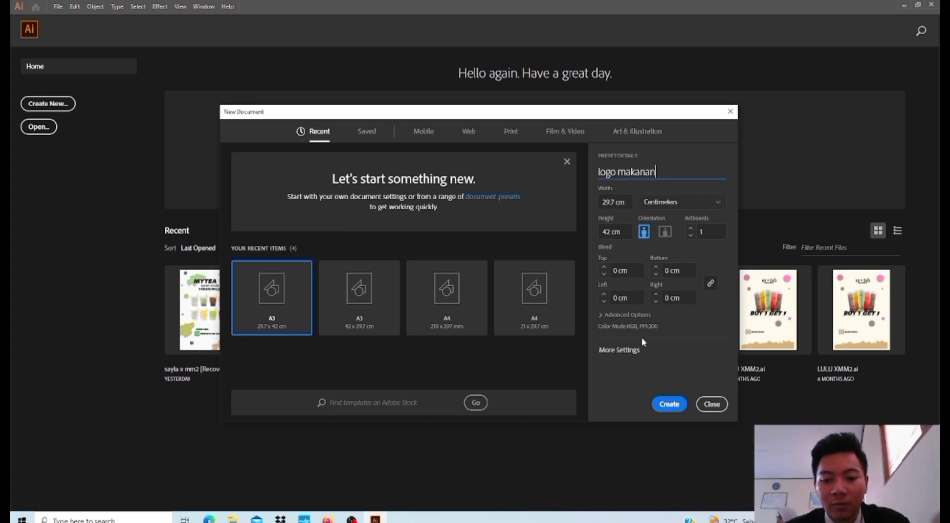
left_click(657, 402)
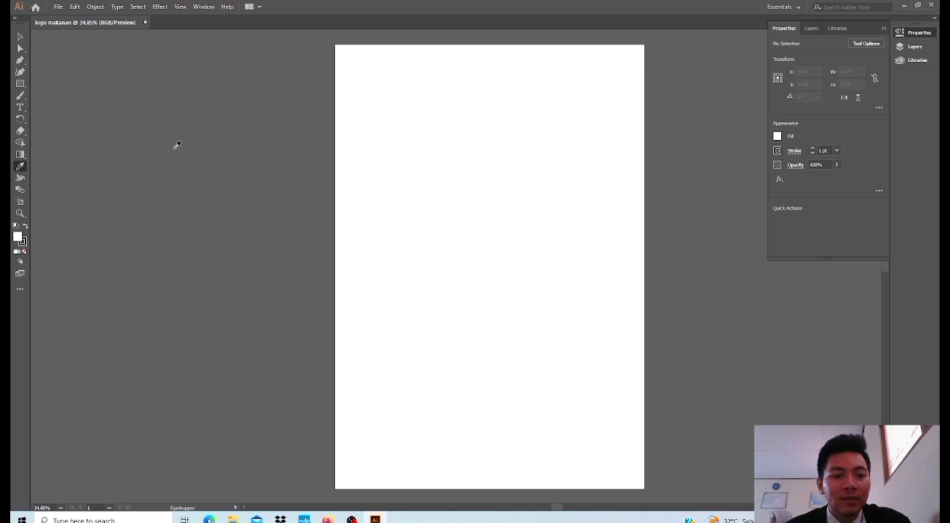
- Draw a circle about 17.7 cm in diameter in the upper half of the artboard with the Ellipse tool
left_click(22, 85)
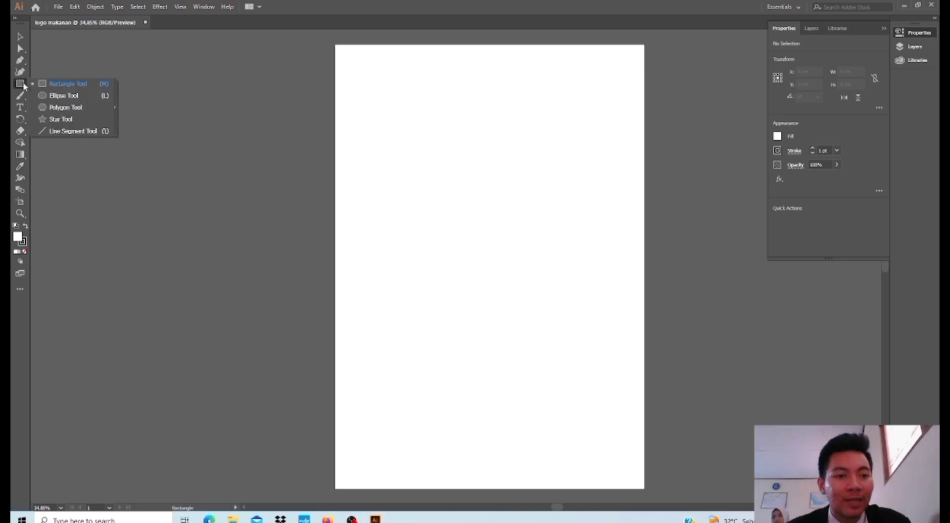
left_click(82, 95)
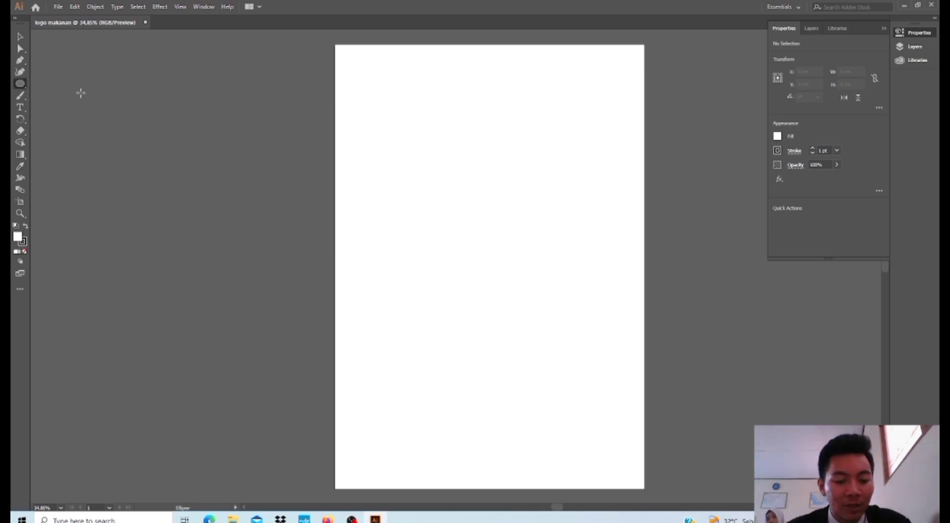
left_click_drag(396, 127, 503, 314)
left_click_drag(509, 262, 509, 262)
- Raise the circle's bottom anchor point to flatten it into a dome about 13.6 cm high
left_click(21, 48)
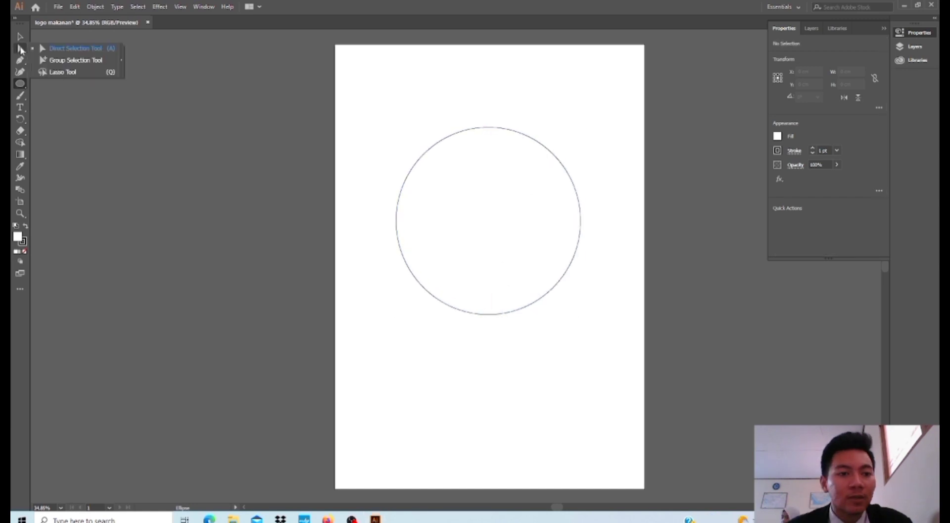
left_click(74, 49)
left_click(465, 310)
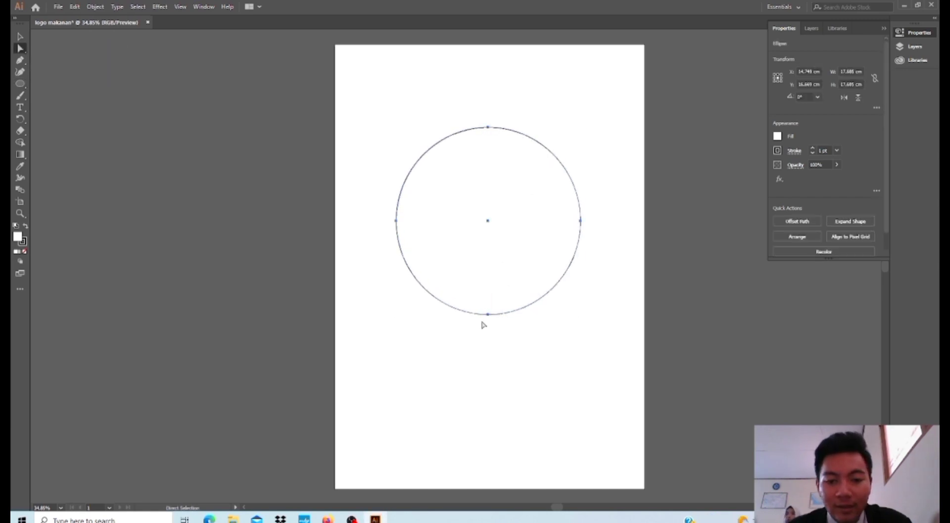
left_click_drag(486, 318, 492, 270)
- Duplicate the dome and scale the copy down proportionally to a smaller dome
left_click_drag(500, 227, 227, 231, "alt")
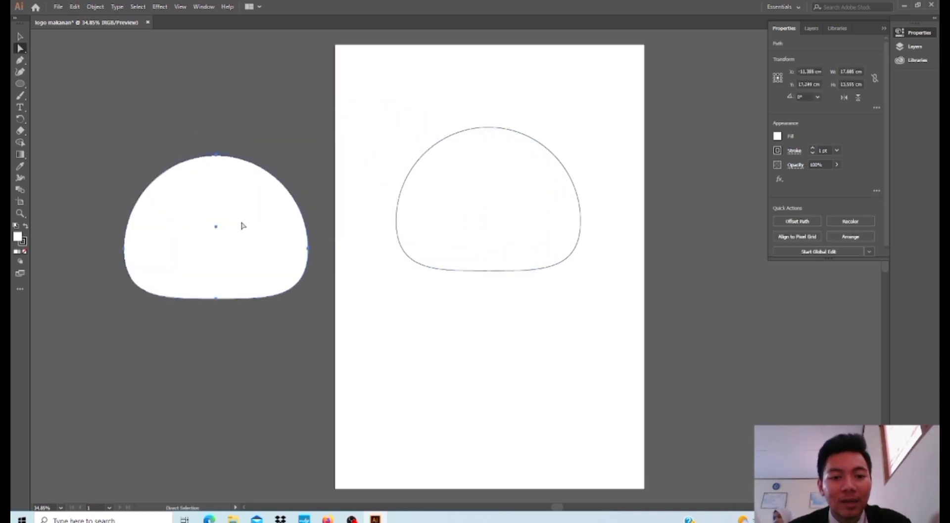
left_click(20, 37)
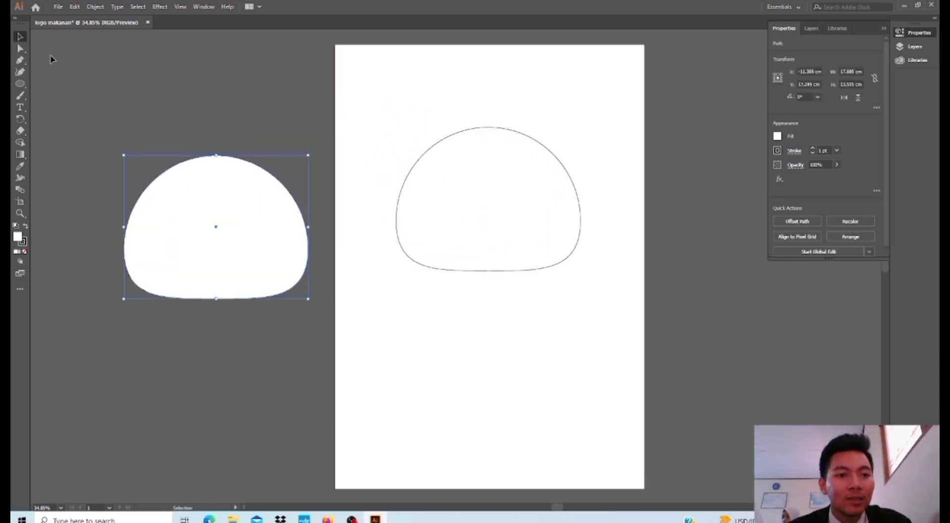
left_click_drag(308, 155, 240, 205, "shift")
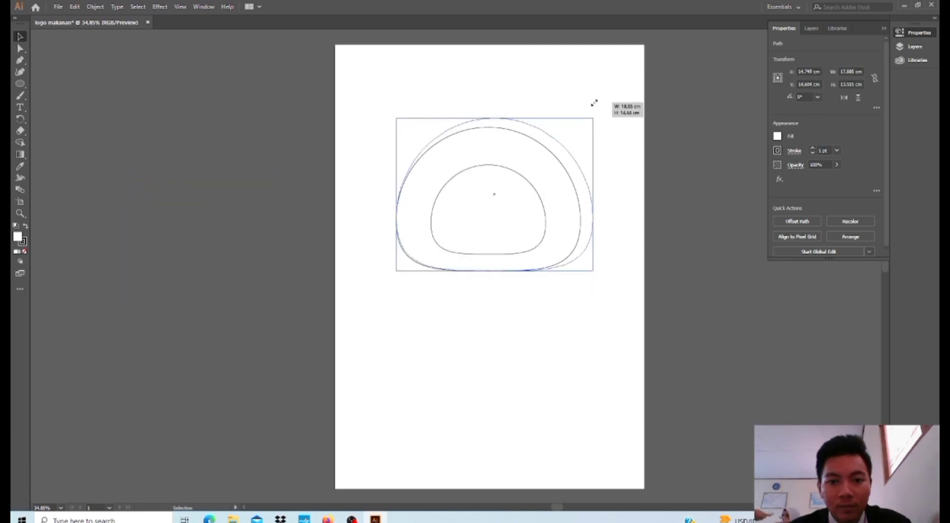
- Enlarge the outer dome slightly and centre the smaller dome horizontally inside it
left_click_drag(594, 103, 600, 102)
left_click(310, 233)
mouse_move(462, 230)
left_mouse_down()
mouse_move(480, 214)
mouse_move(471, 227)
left_mouse_up()
- Draw a zigzag path with the Pen tool across the upper dome, alternating eight points on the outer edge with seven long and short inward points
key("p")
left_click(412, 160)
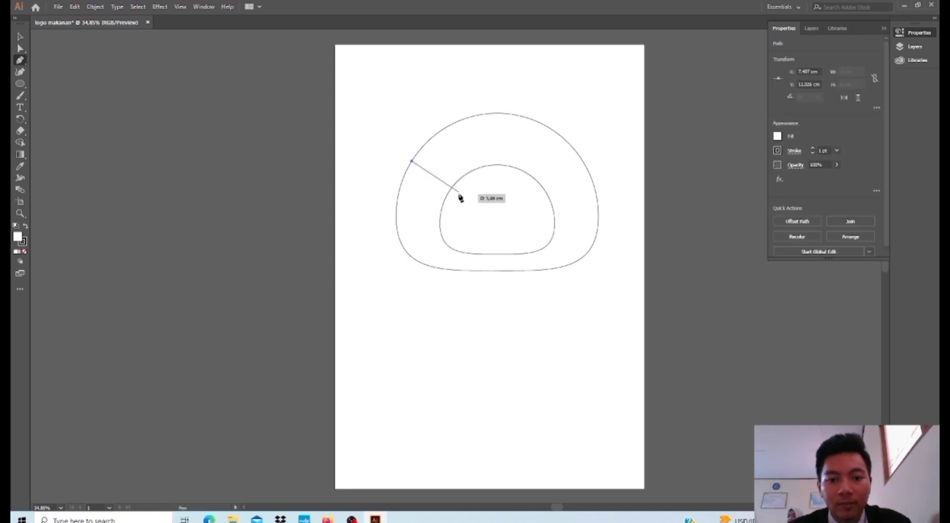
left_click(457, 193)
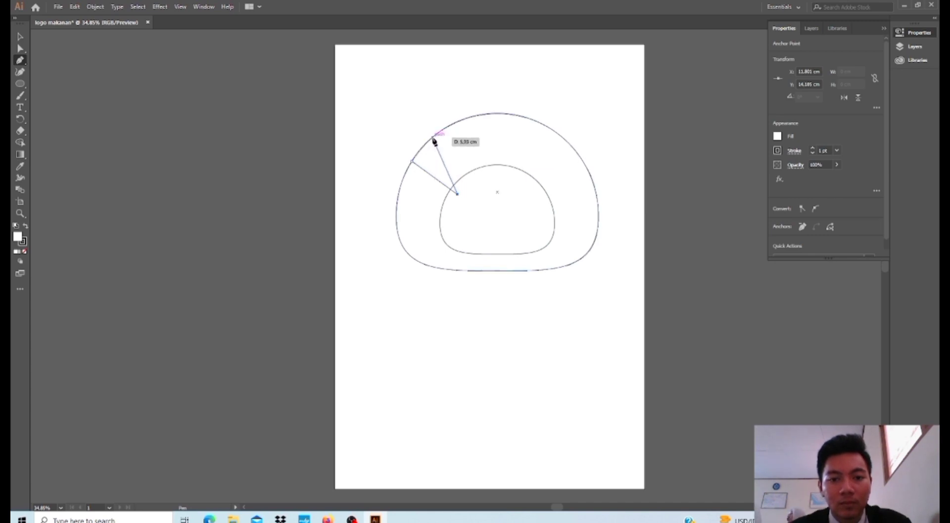
left_click(435, 135)
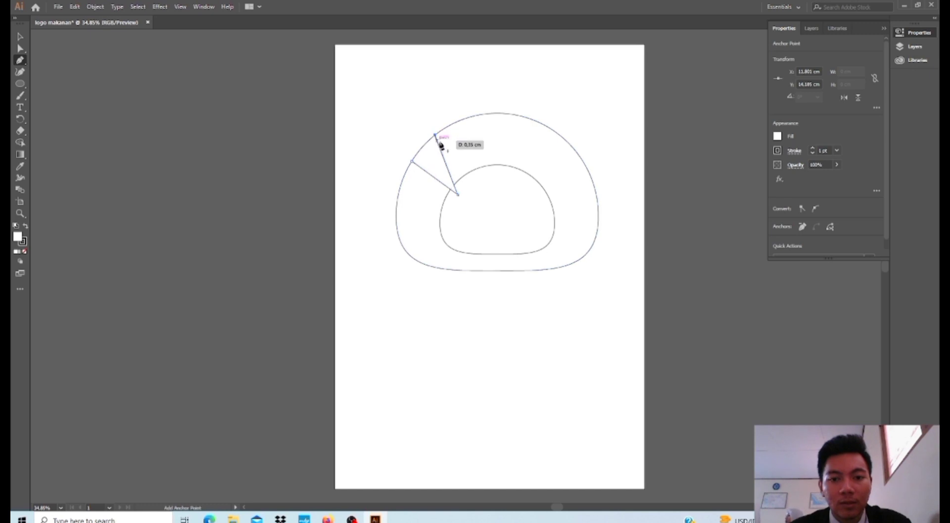
left_click(465, 157)
left_click(458, 120)
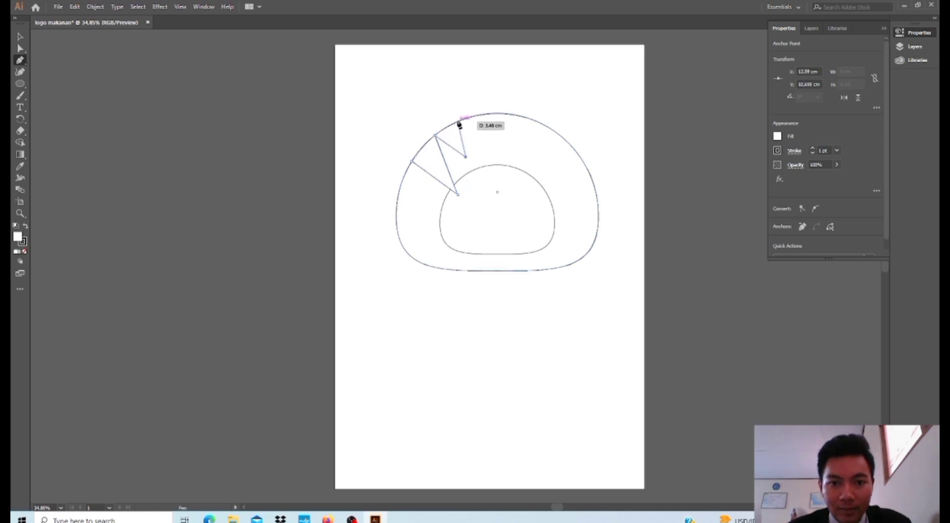
left_click(497, 178)
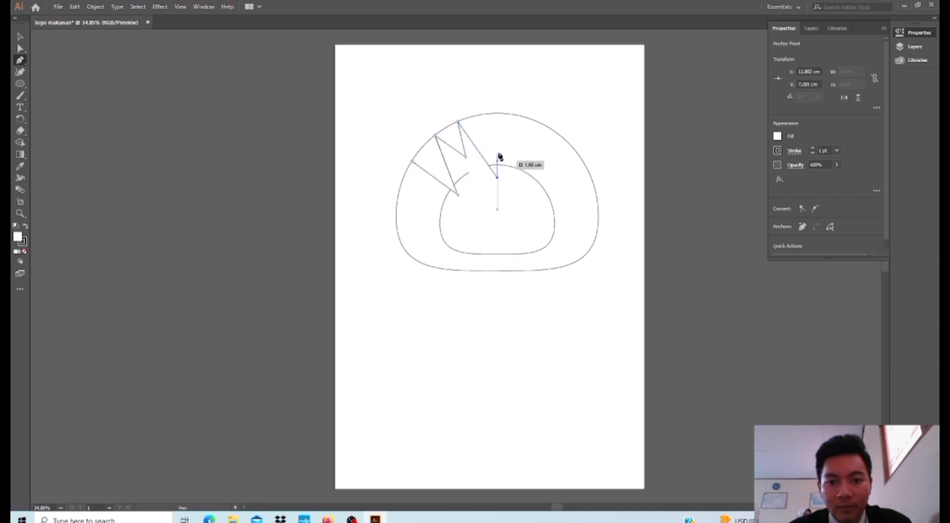
left_click(491, 114)
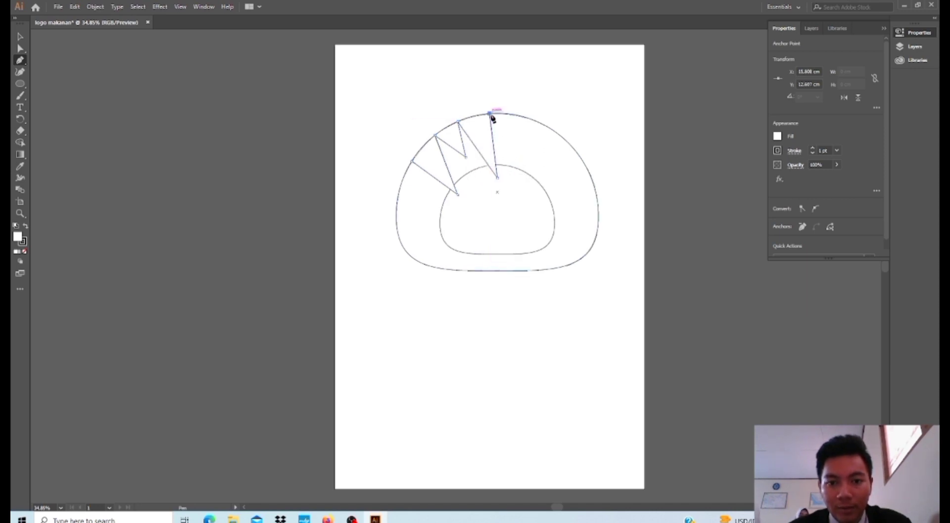
left_click(511, 154)
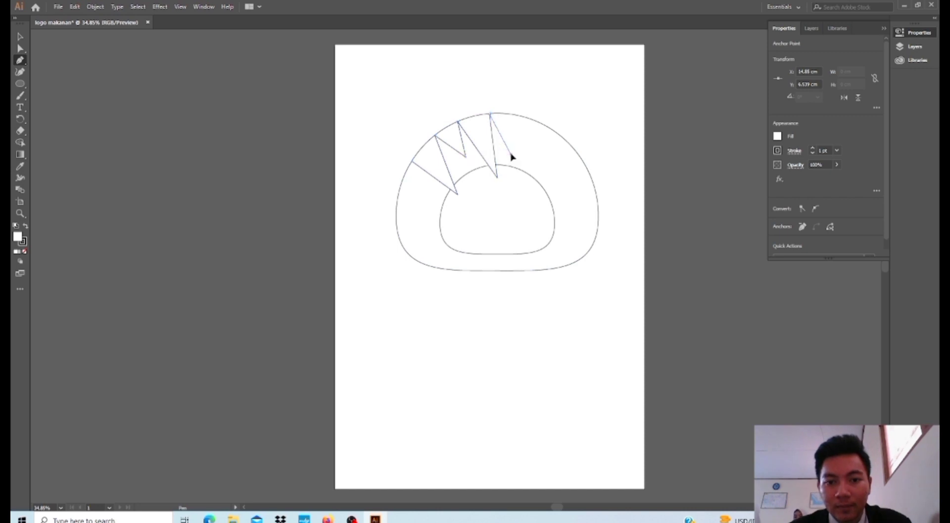
left_click(518, 116)
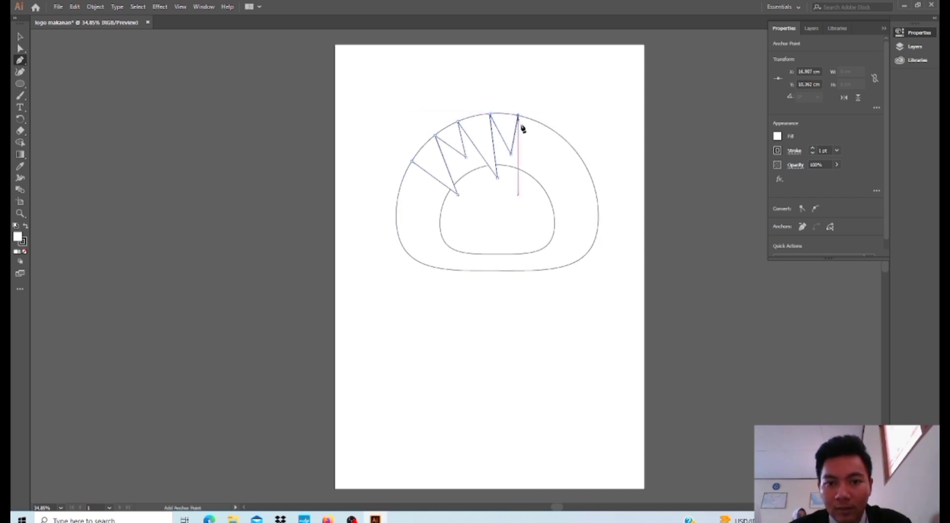
left_click(530, 183)
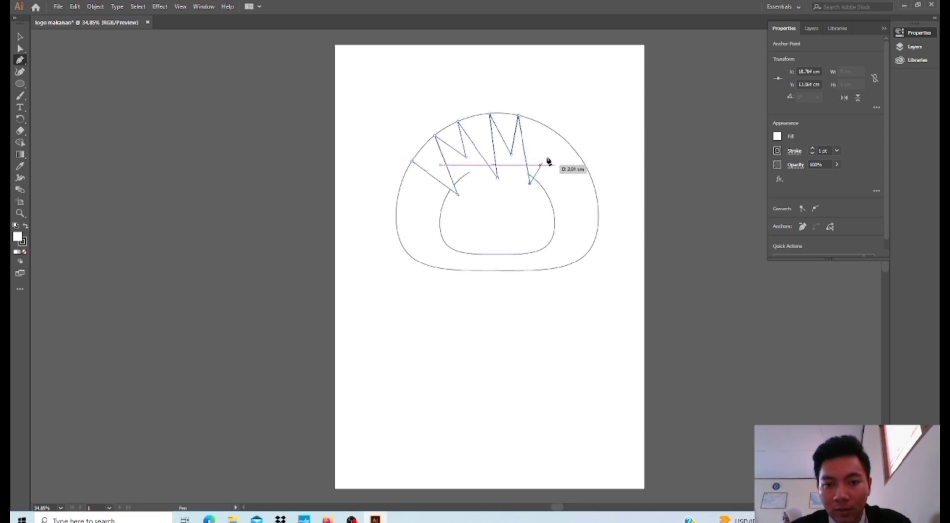
left_click(551, 130)
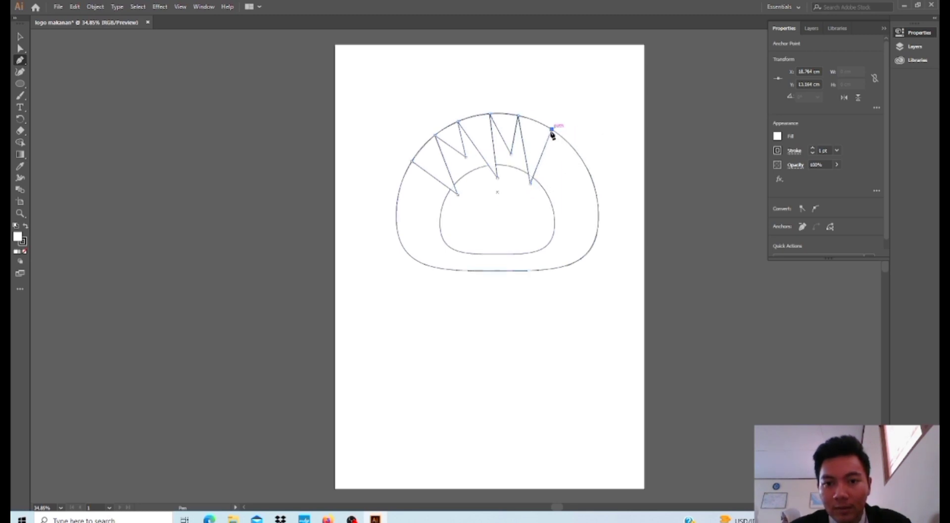
left_click(551, 173)
left_click(572, 147)
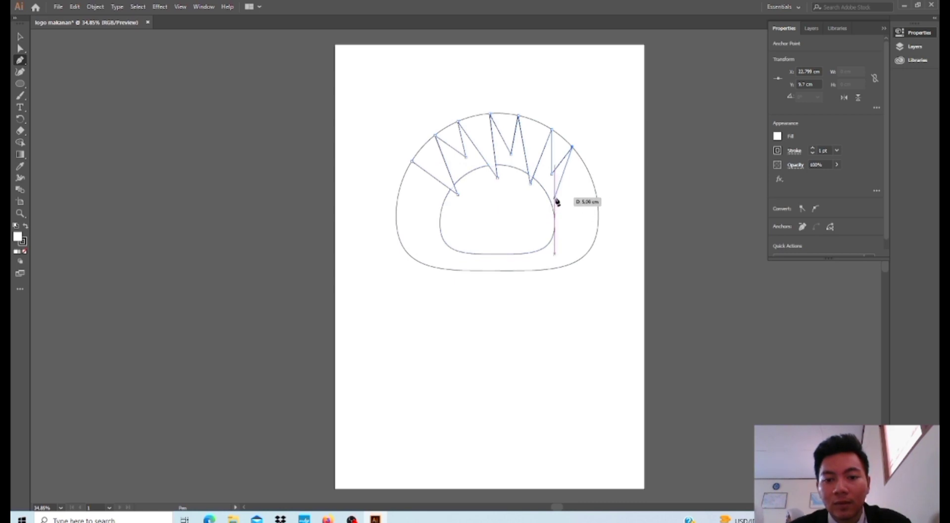
left_click(555, 201)
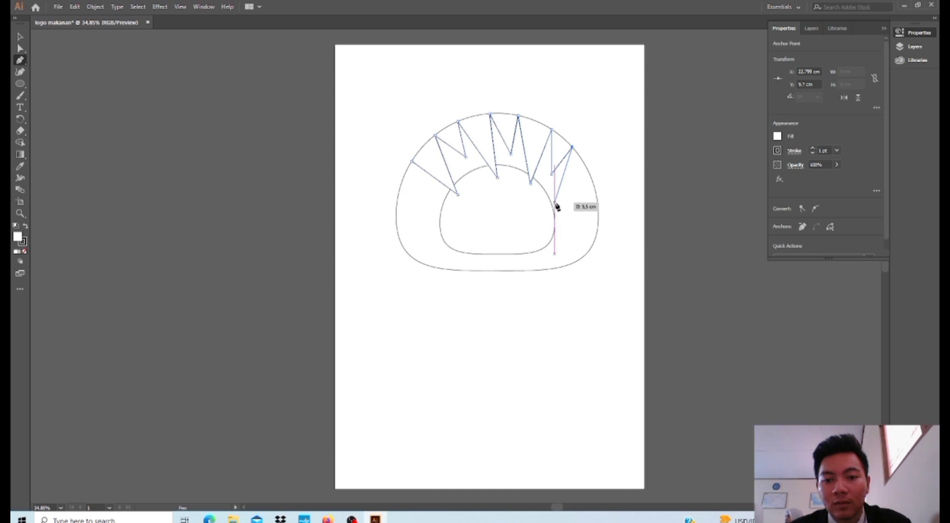
left_click(594, 185)
- Round the three leftmost inward corners of the zigzag with radii of about 0.4 to 0.6 cm
key("ctrl")
key("ctrl+=")
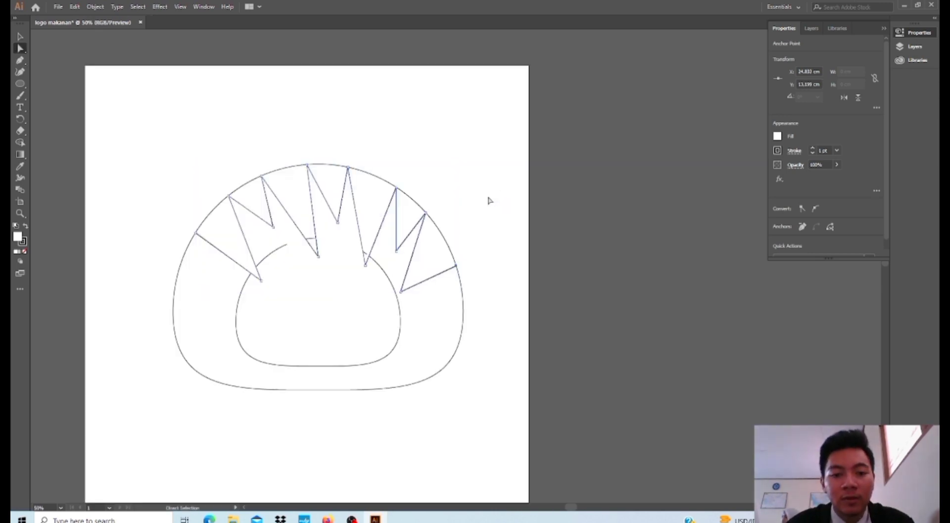
left_click_drag(245, 258, 249, 257)
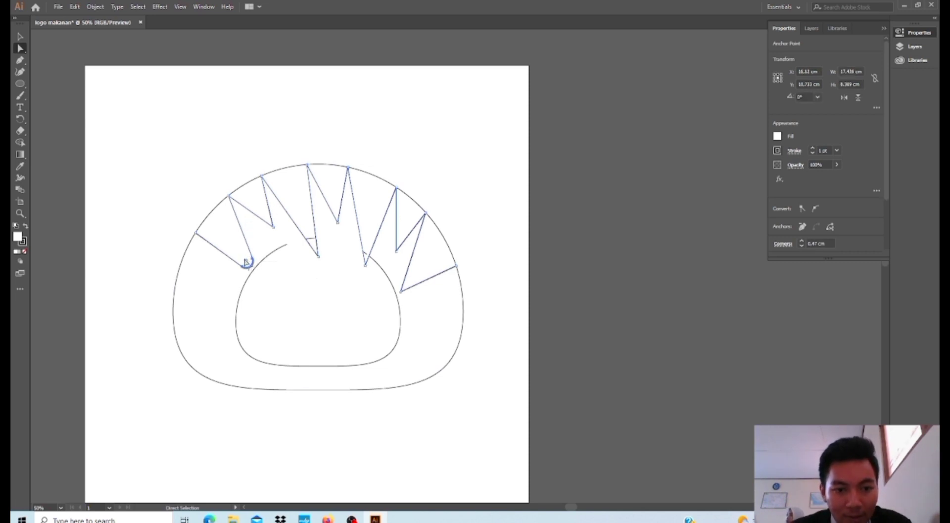
left_click_drag(246, 262, 246, 263)
left_click(273, 226)
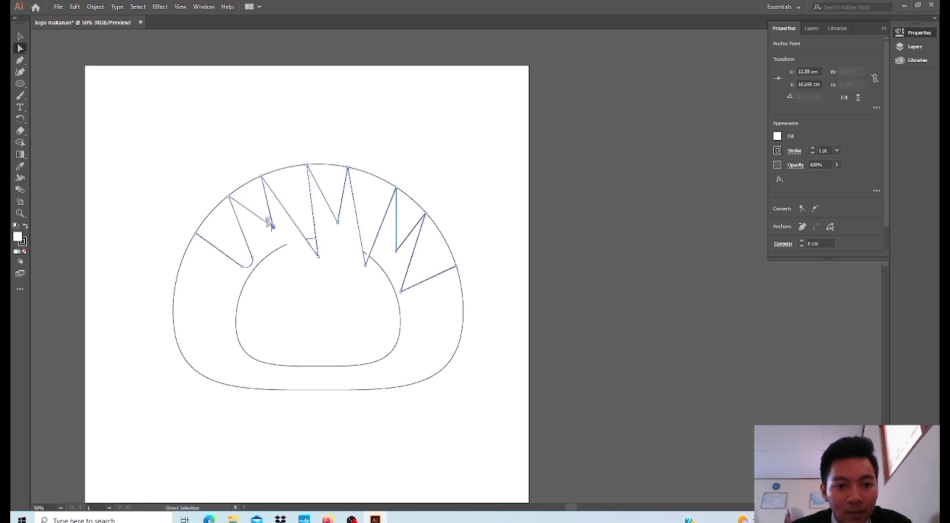
left_click_drag(267, 220, 267, 214)
left_click(314, 250)
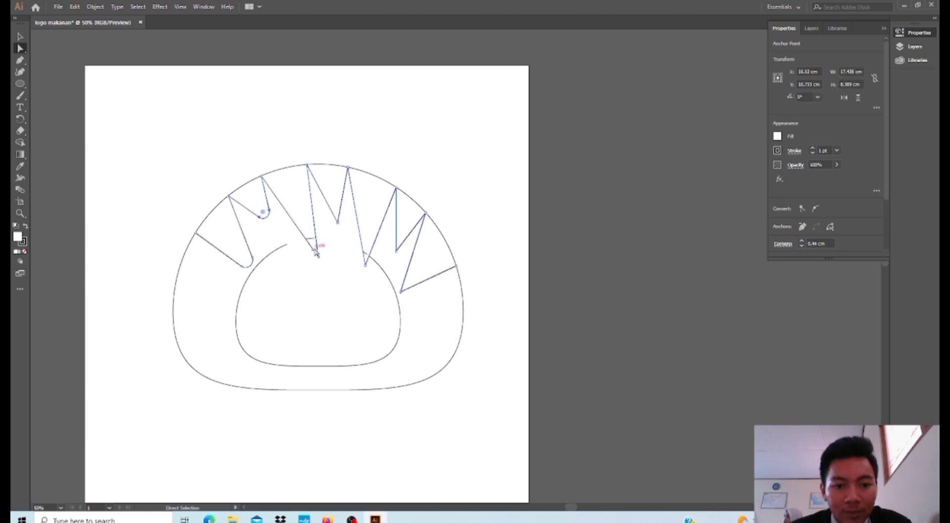
left_click(318, 257)
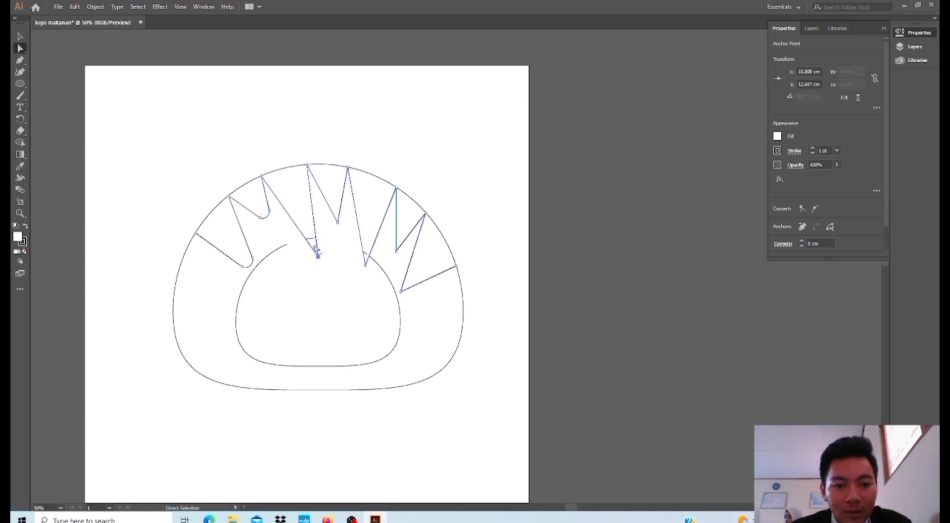
left_click_drag(316, 249, 313, 229)
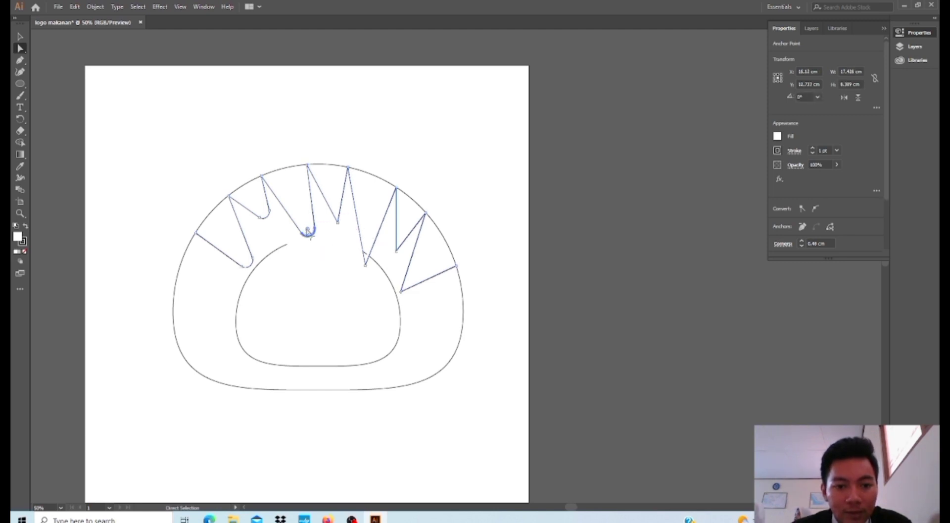
left_click_drag(307, 228, 308, 225)
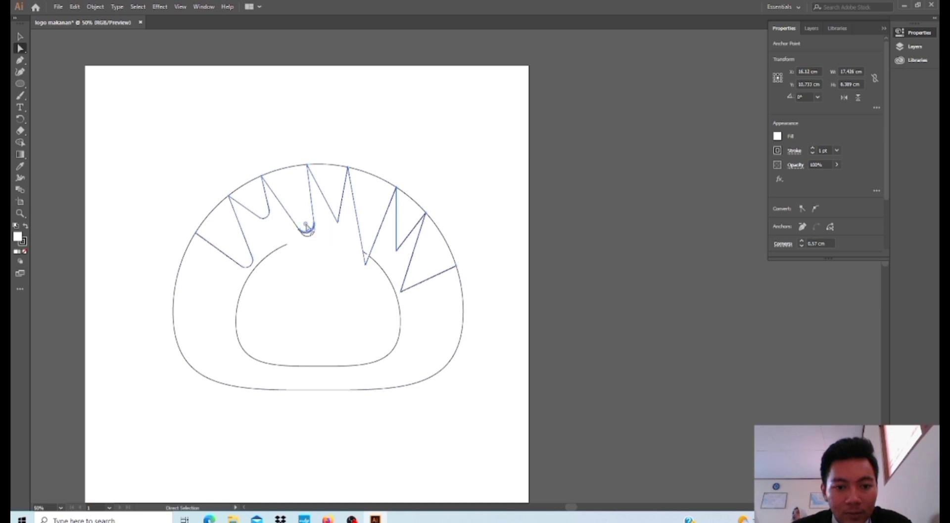
- Round the remaining four inward corners of the zigzag, giving the last one on the right a radius of about 0.7 cm
left_click(337, 222)
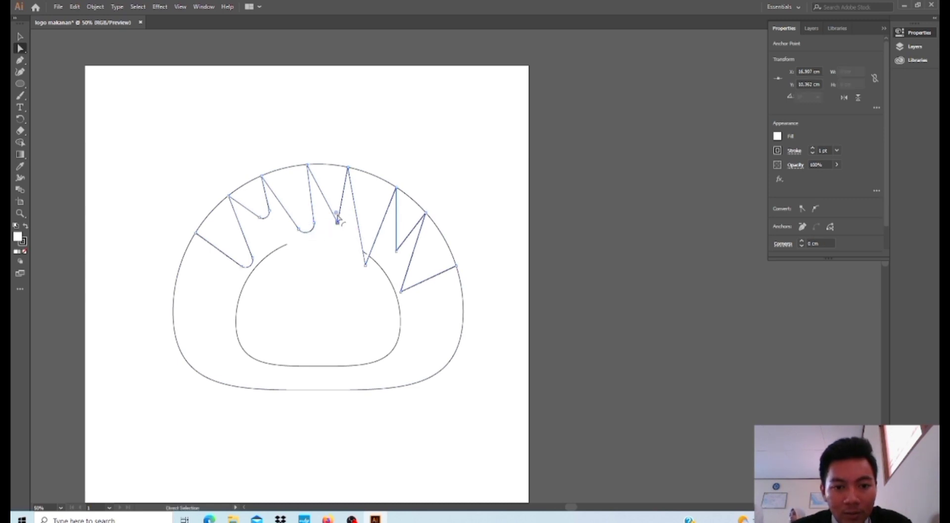
mouse_move(338, 221)
left_mouse_down()
mouse_move(339, 194)
mouse_move(341, 205)
left_mouse_up()
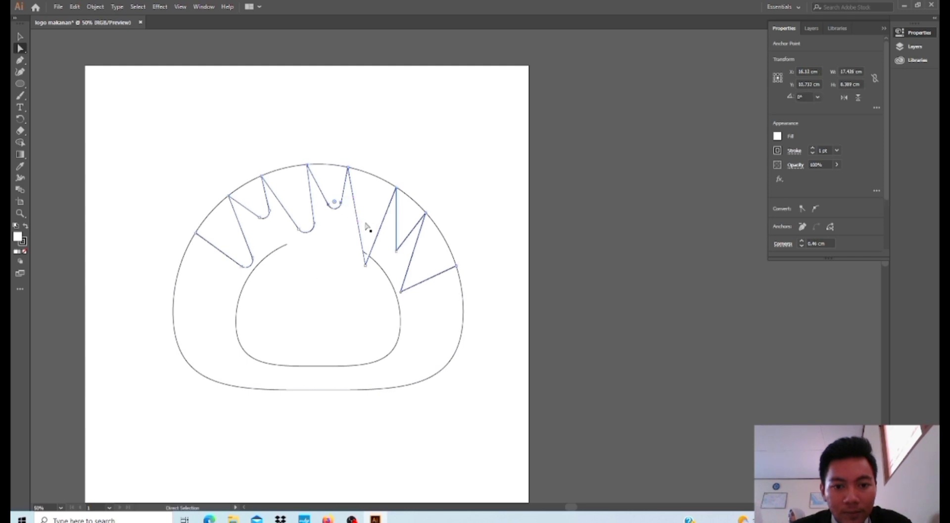
left_click(365, 265)
left_click_drag(367, 257, 406, 236)
left_click(398, 250)
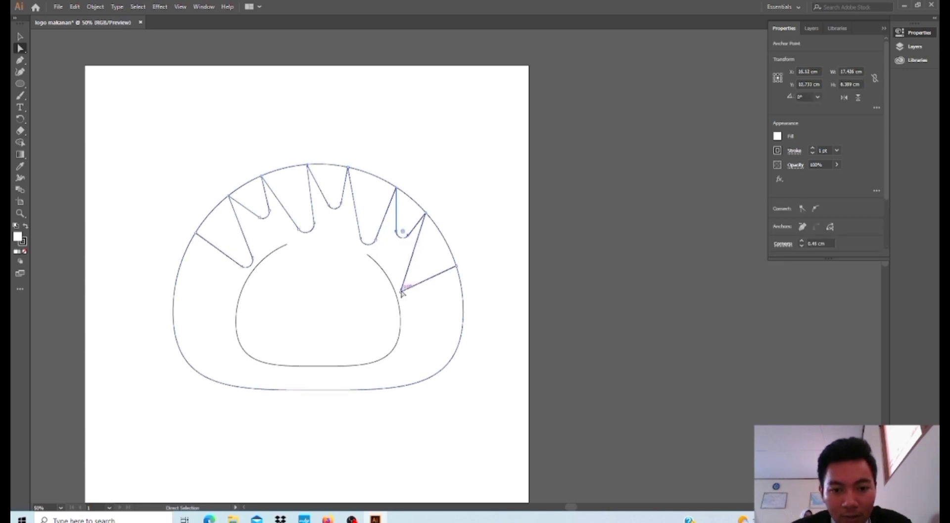
left_click(401, 291)
left_click_drag(410, 282, 425, 288)
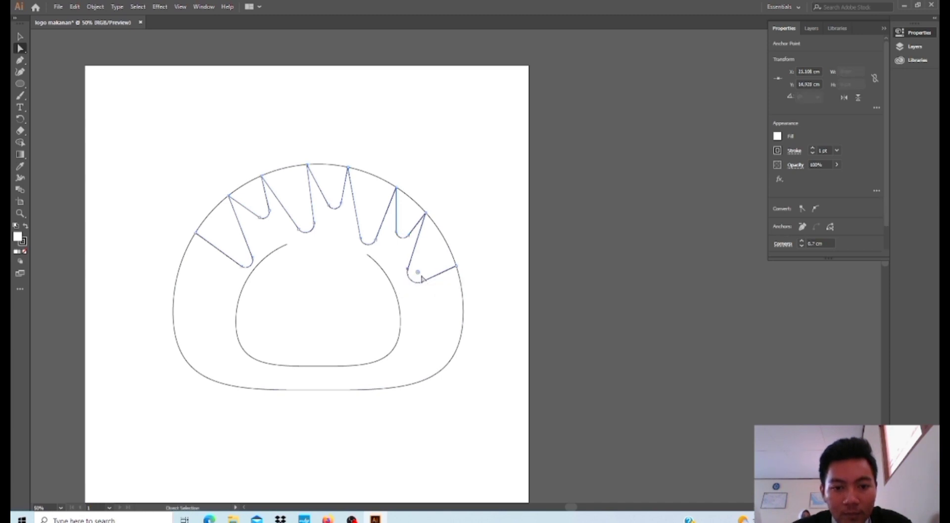
- Round the zigzag's second, third and fourth outer points from the left with radii of about 0.28, 0.21 and 0.25 cm
left_click(228, 196)
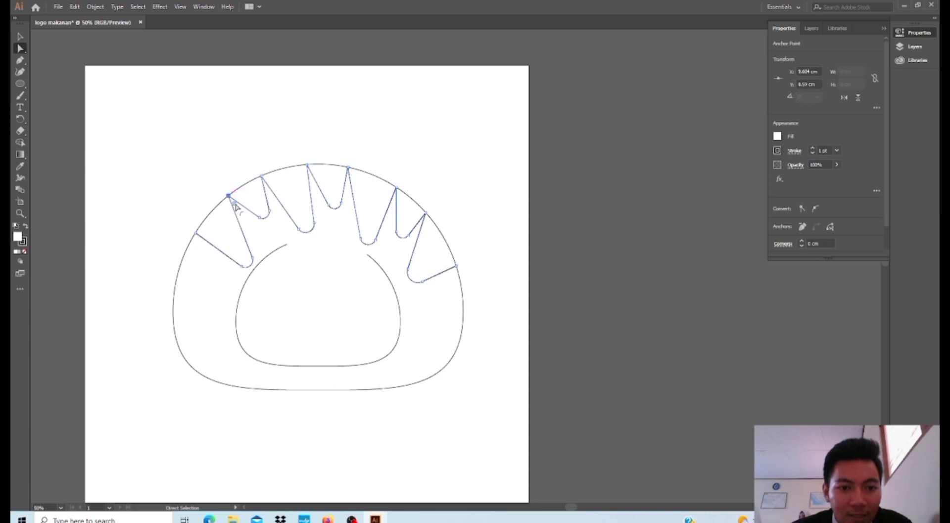
left_click_drag(233, 203, 237, 210)
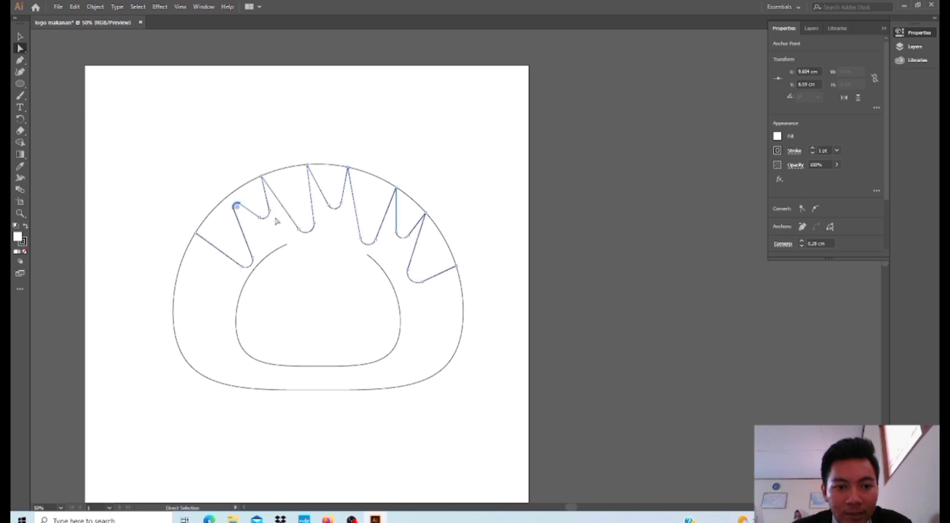
left_click(263, 180)
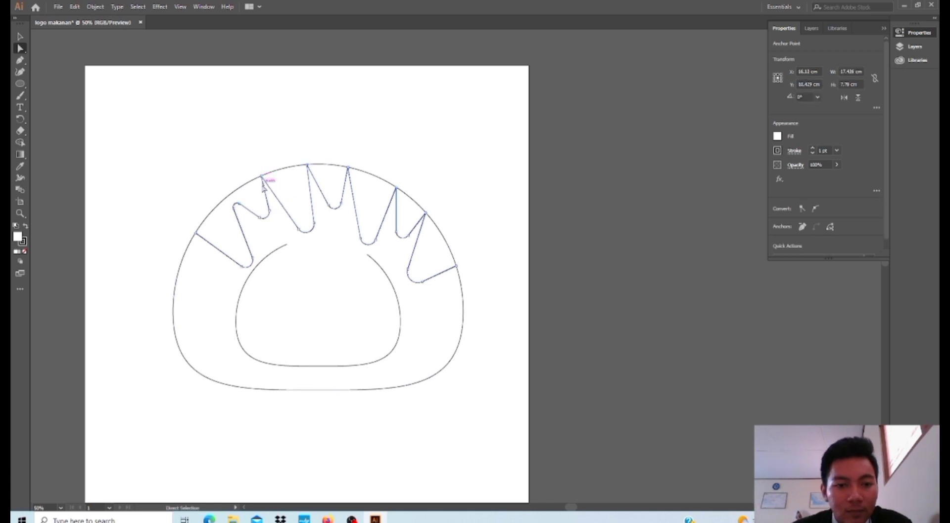
left_click(264, 179)
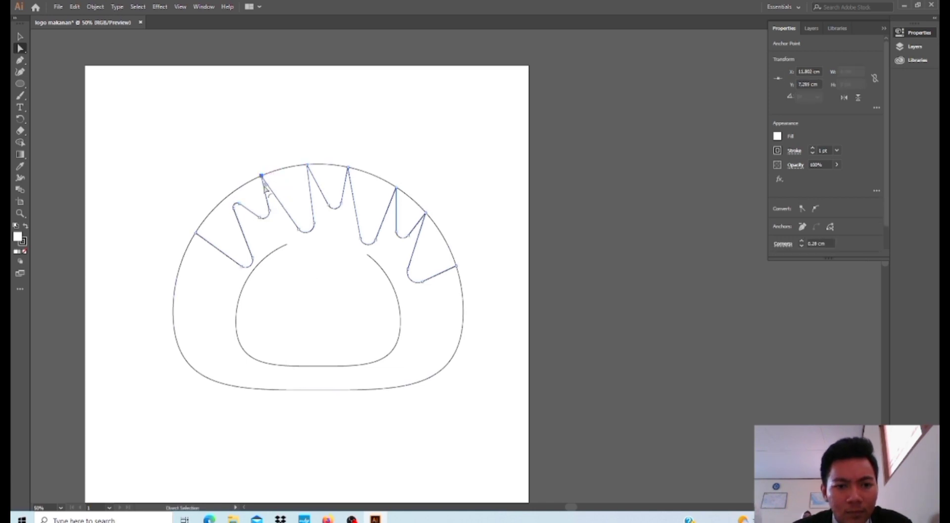
left_click_drag(266, 187, 275, 192)
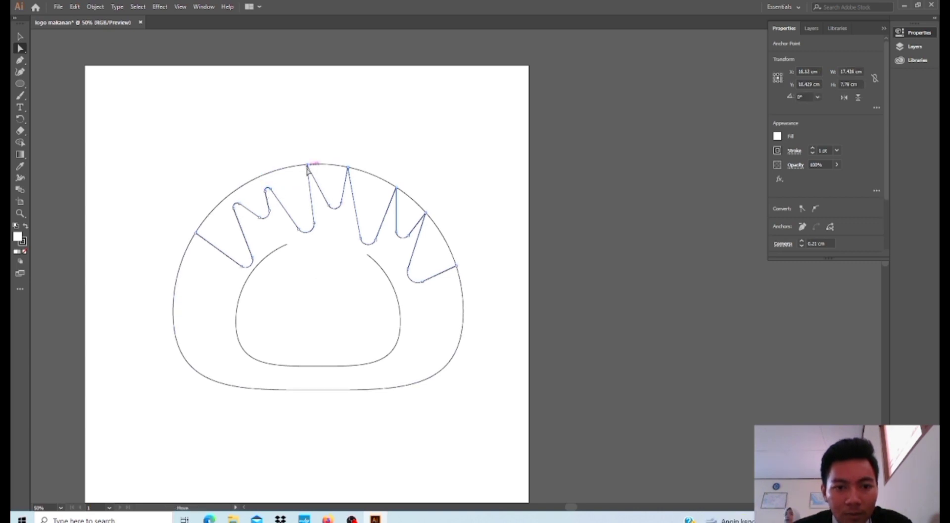
left_click(307, 165)
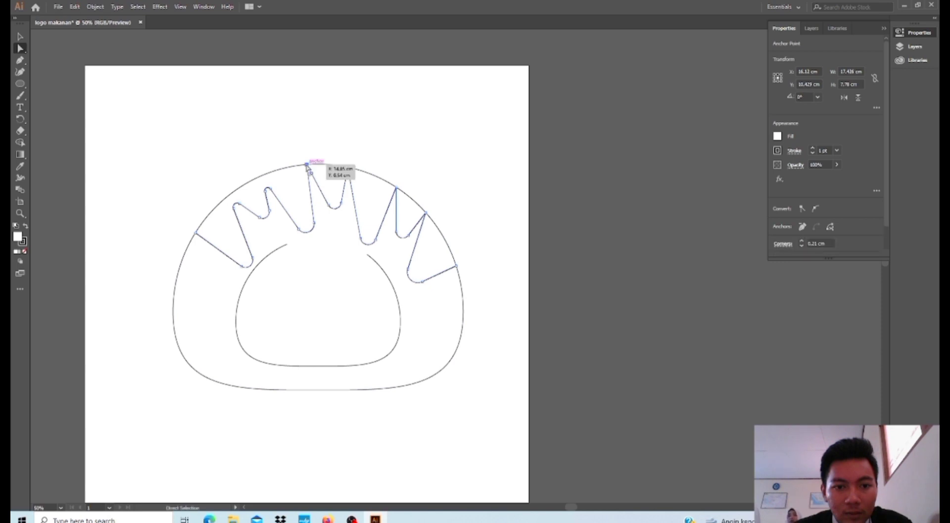
left_click_drag(311, 178, 312, 185)
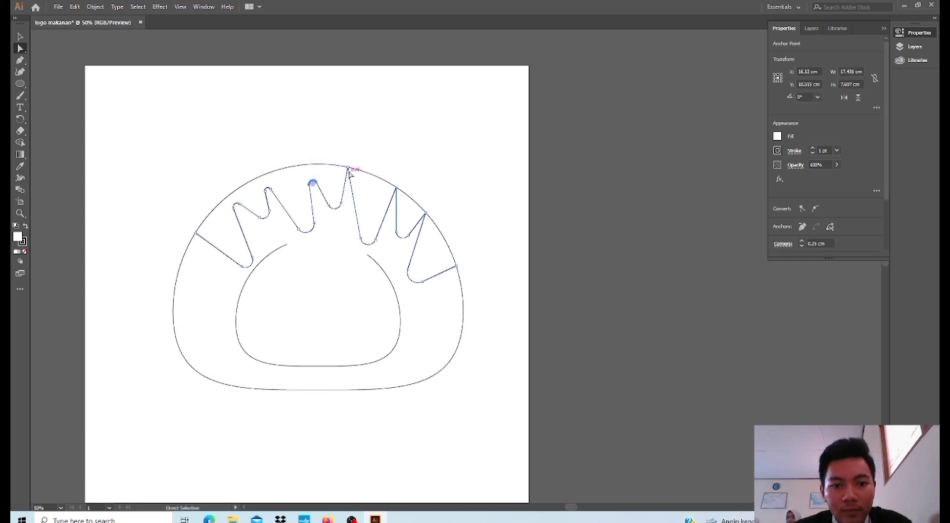
- Round the next three outer points of the zigzag, giving the first one a radius of about 0.21 cm
left_click(349, 168)
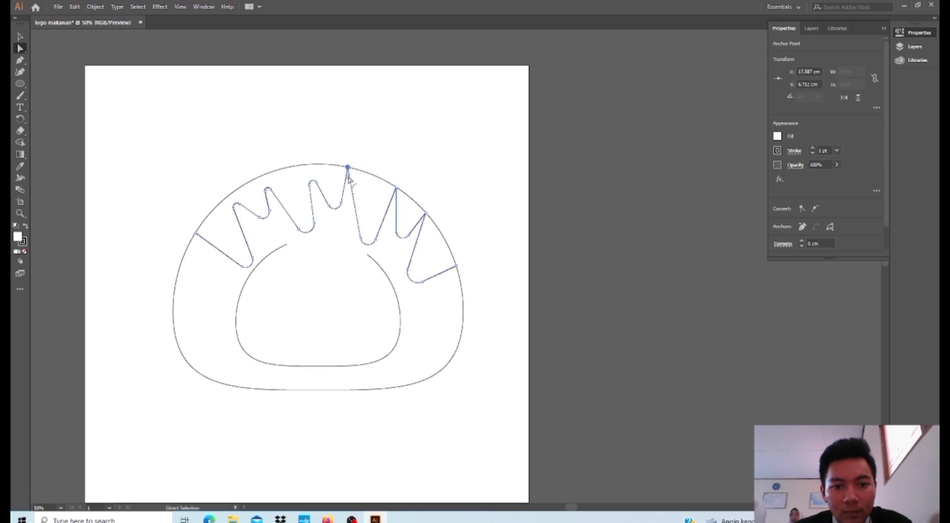
left_click_drag(349, 179, 351, 189)
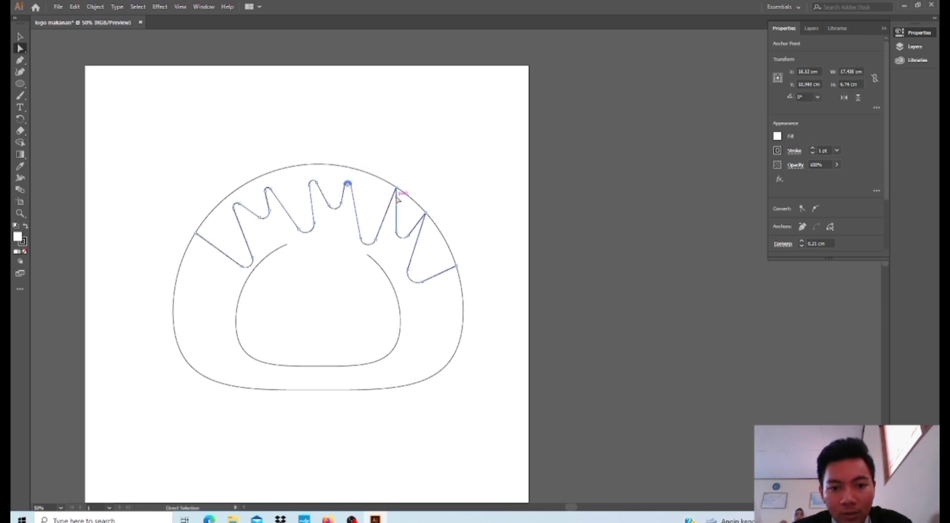
left_click(397, 188)
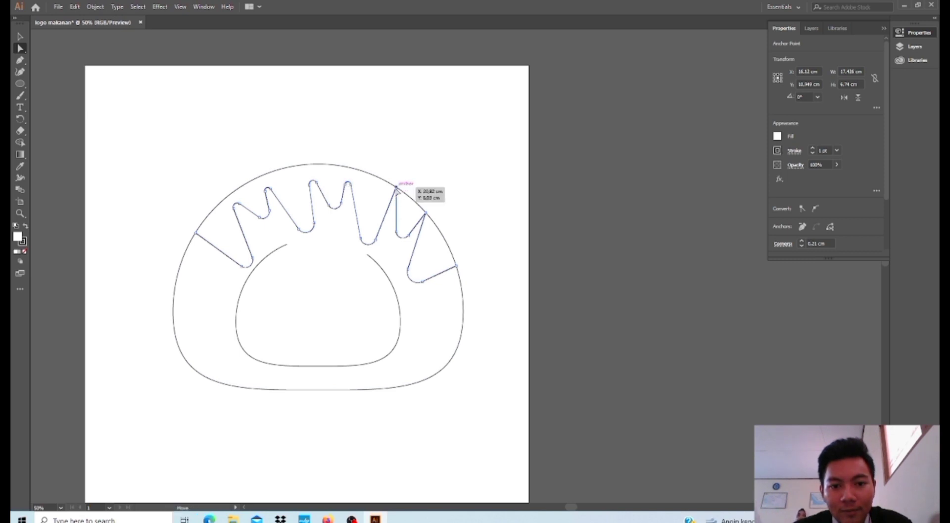
left_click_drag(395, 198, 420, 229)
left_click(425, 213)
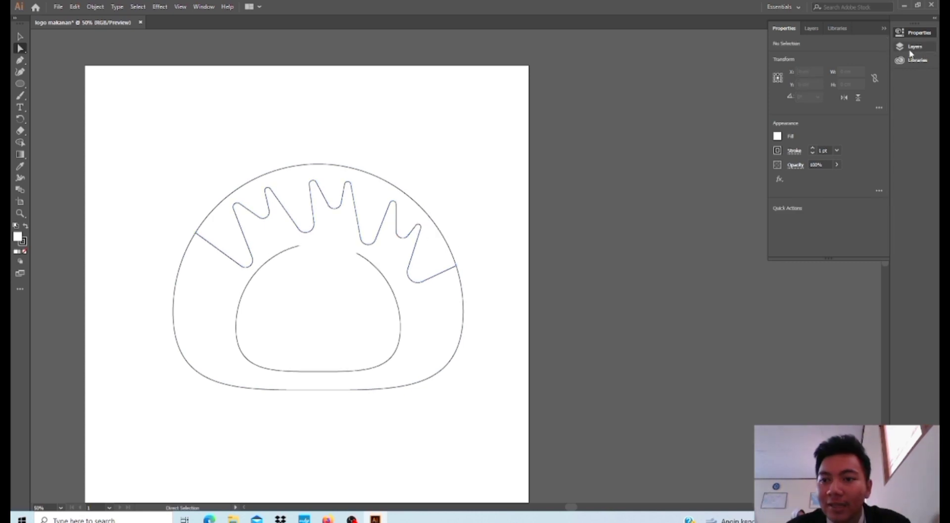
- Move the zigzag path below the smaller dome in Layer 1's stacking order
left_click(915, 47)
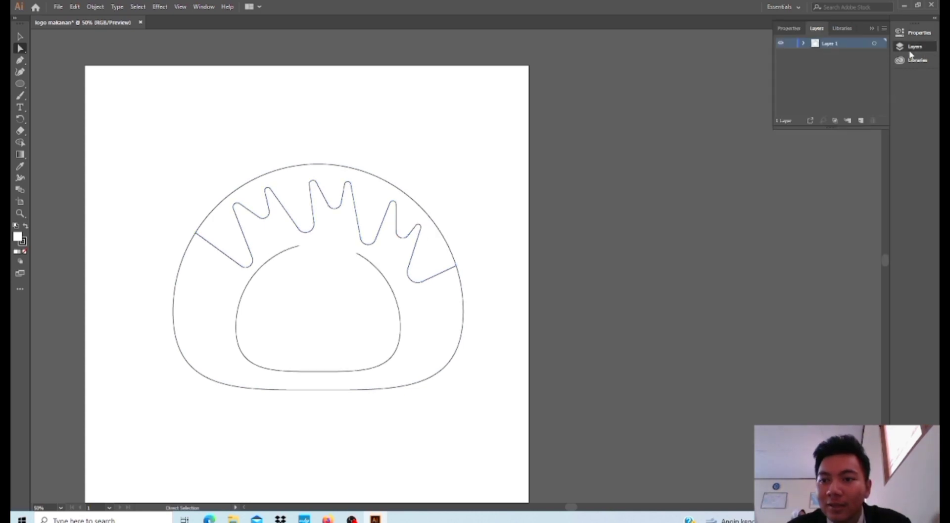
left_click(804, 44)
key("ctrl+shift+a")
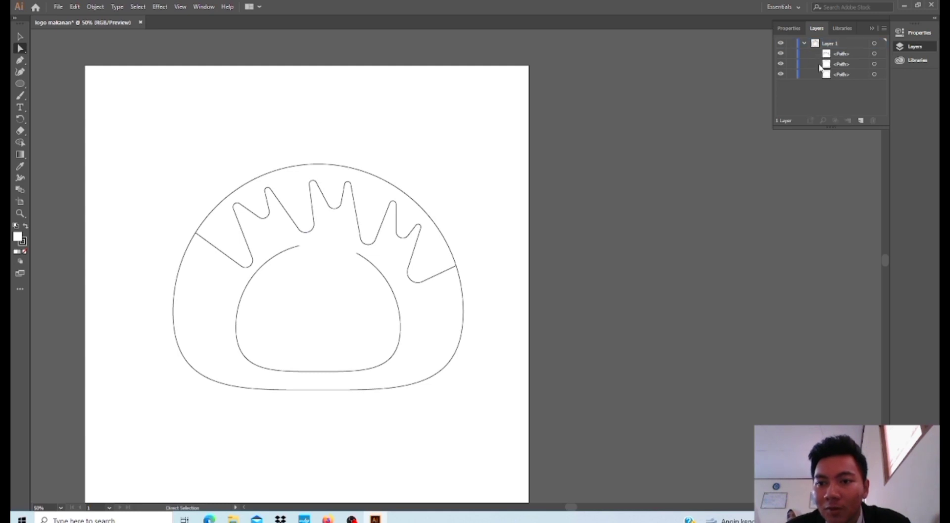
left_click(829, 56)
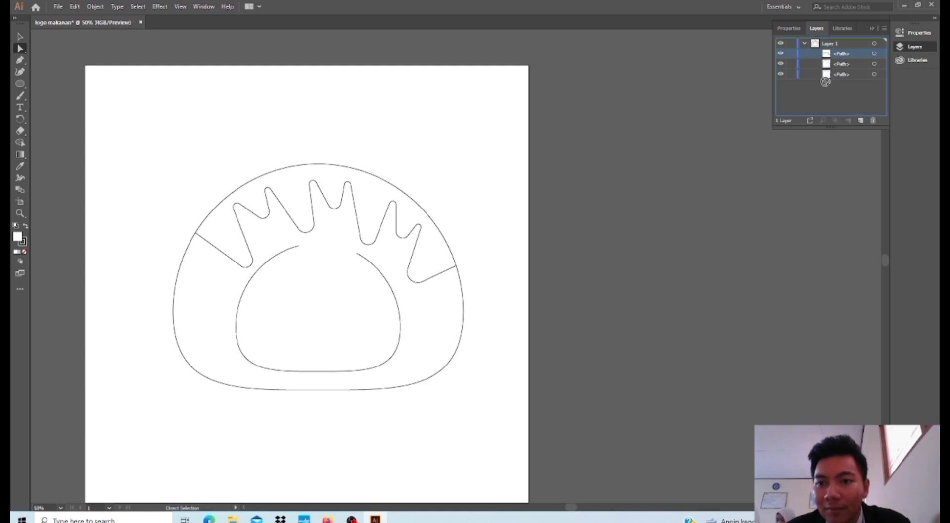
left_click_drag(826, 80, 832, 64)
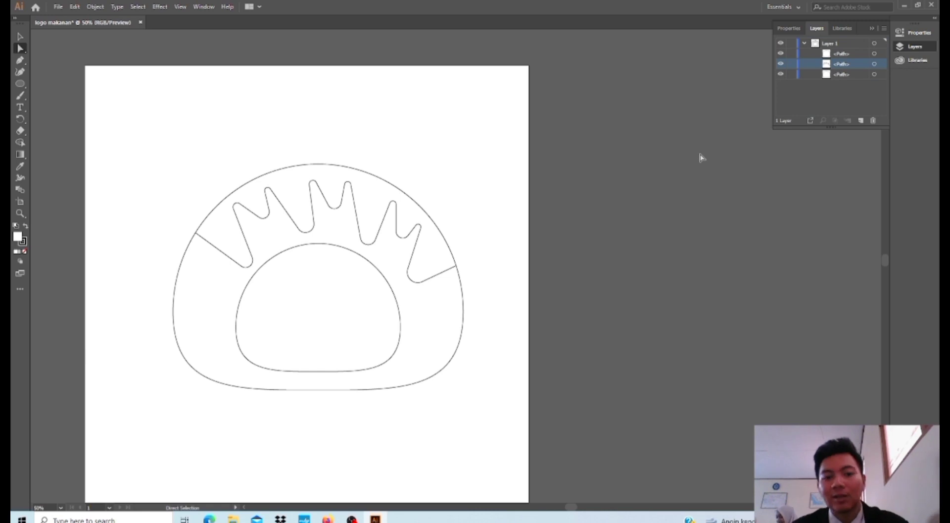
left_click(872, 29)
- Draw a circle about 6.74 cm in diameter on the empty canvas to the left of the artboard
key("ctrl+0")
key("l")
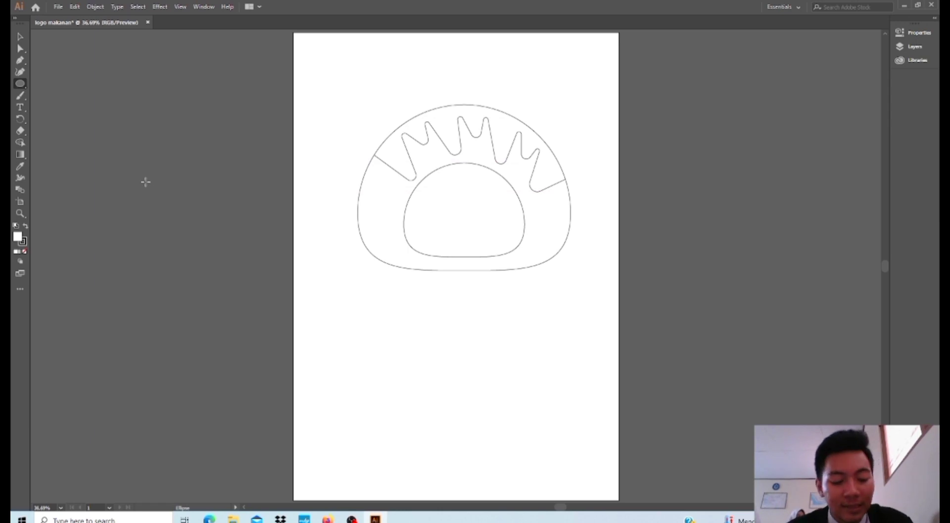
left_click_drag(147, 186, 198, 256)
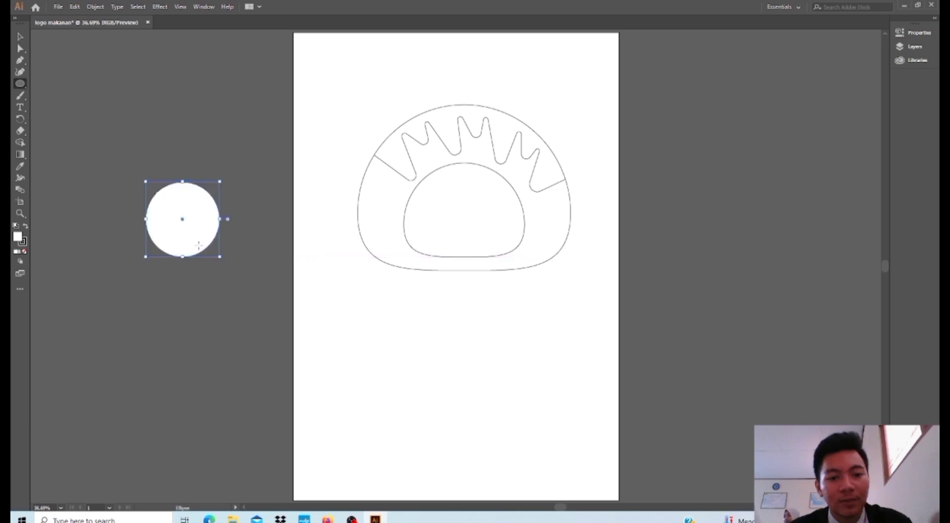
left_click(97, 117)
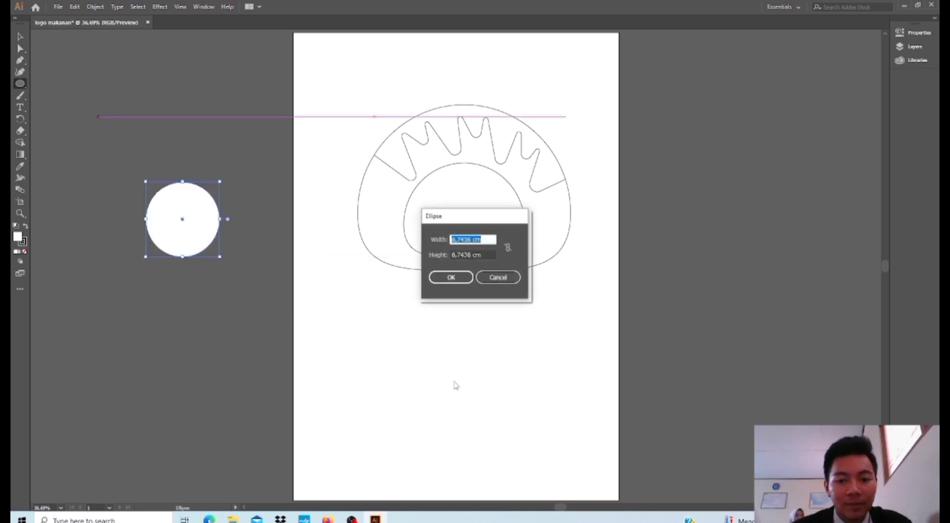
left_click(505, 278)
- Start a wavy Pen path at the circle's lower-left edge and curve it in rounded lobes up towards the circle's top
key("v")
key("ctrl+=")
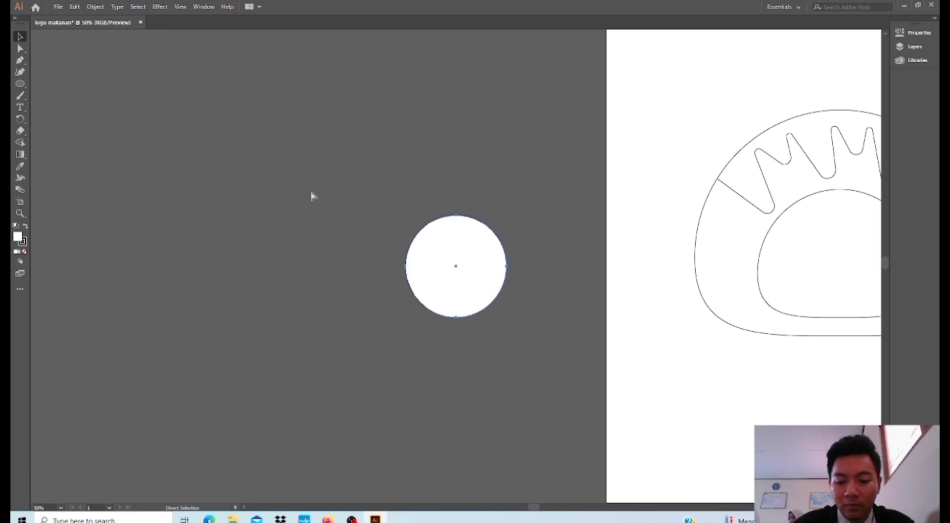
key("v")
key("ctrl+=")
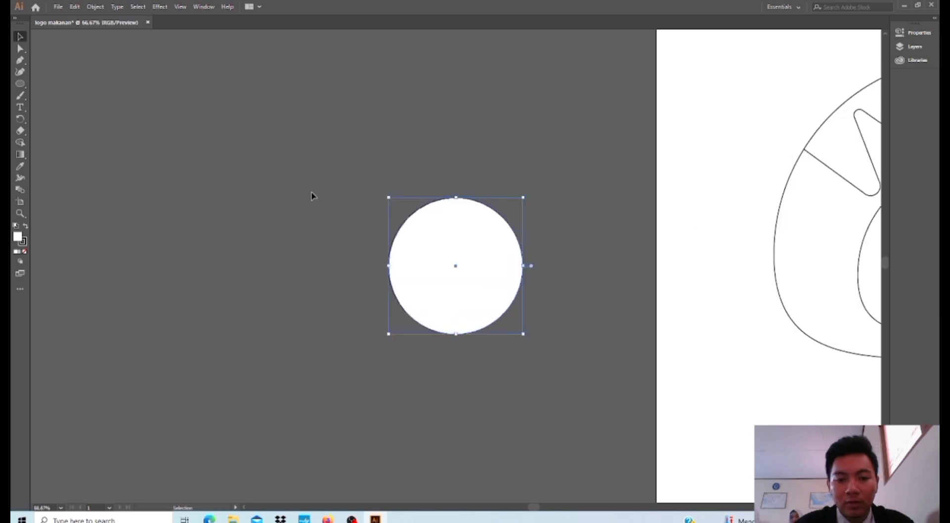
left_click(138, 122)
left_click(20, 60)
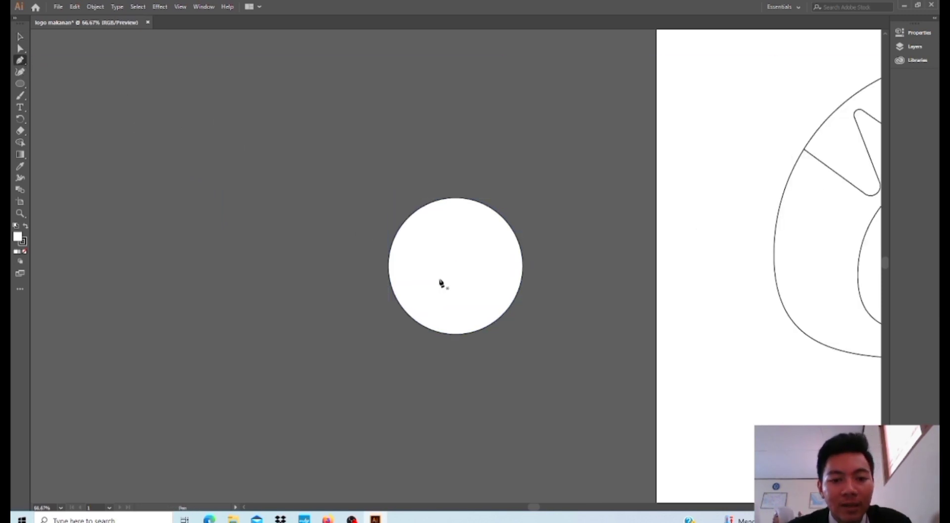
left_click(396, 296)
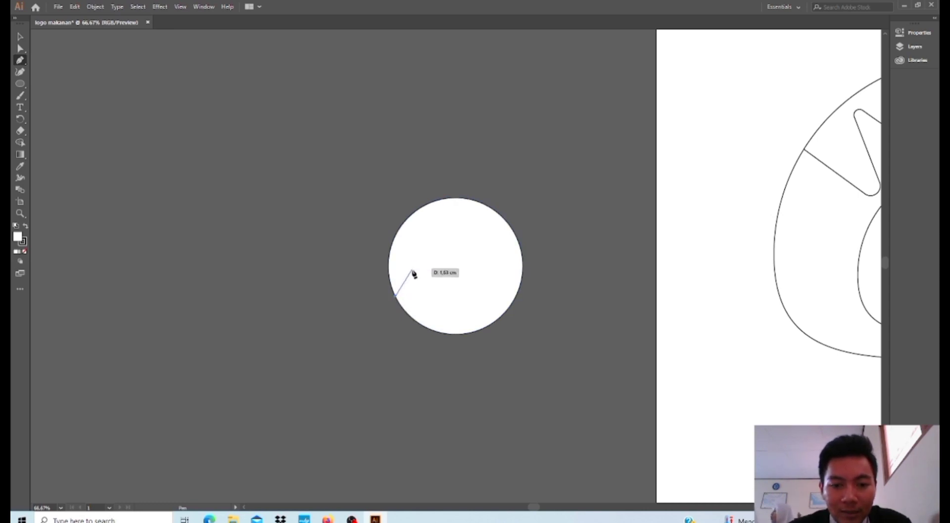
left_click_drag(417, 279, 438, 288)
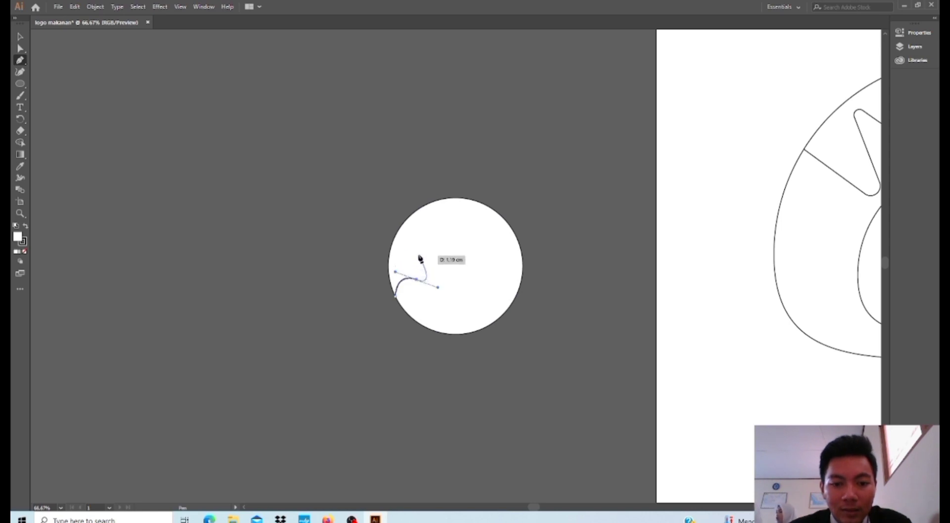
left_click(422, 259)
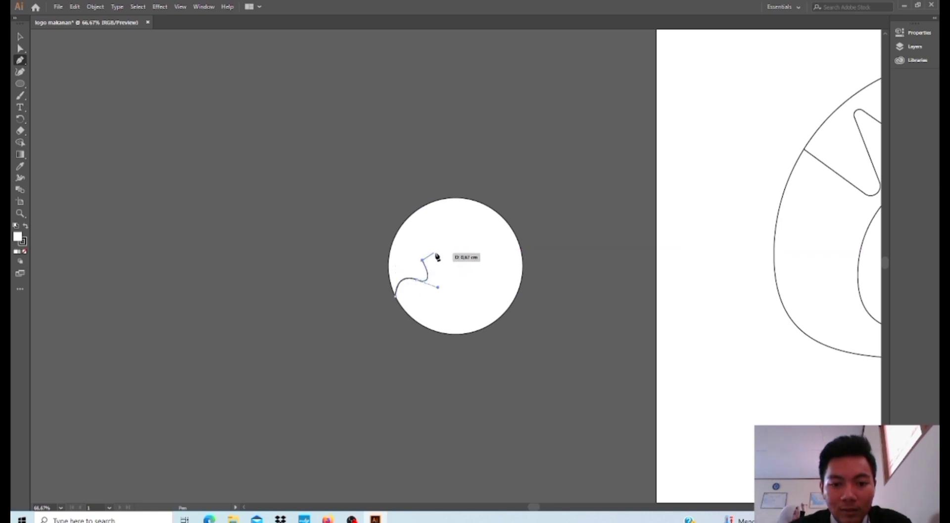
left_click_drag(443, 250, 468, 257)
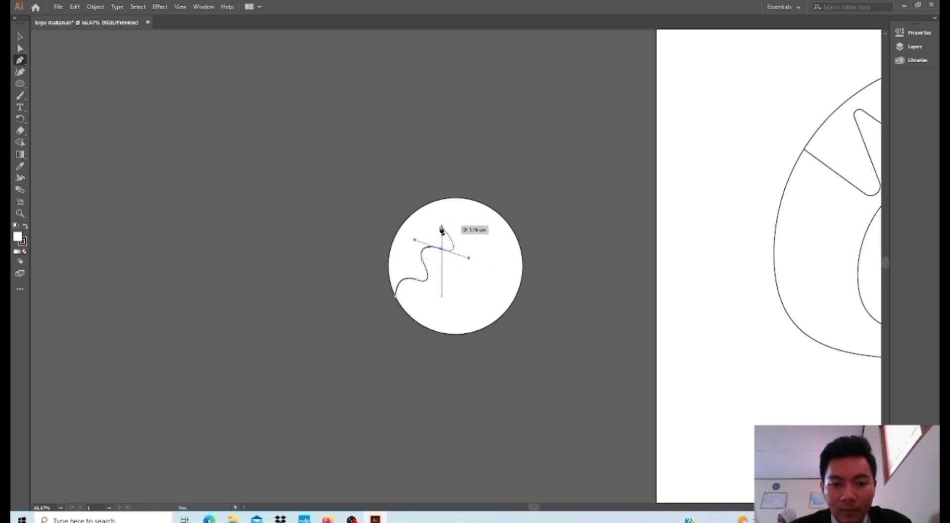
left_click(450, 230)
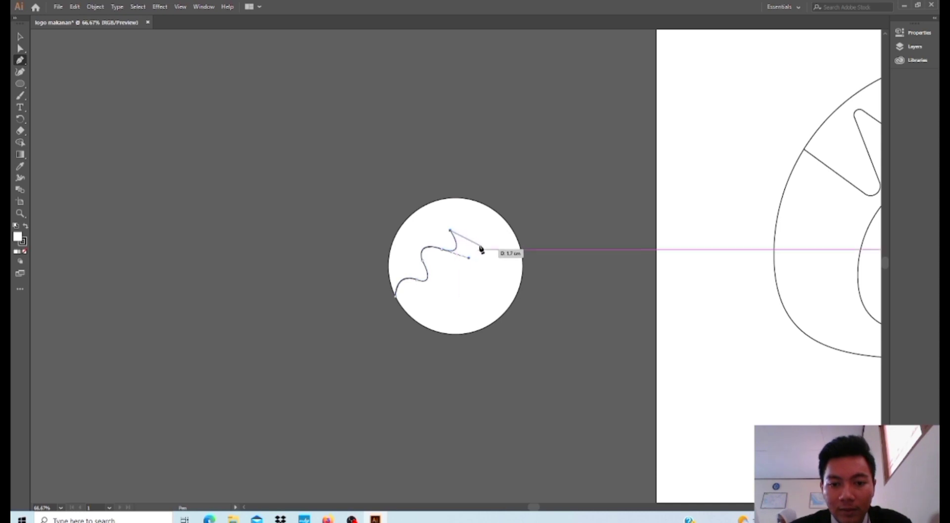
- Continue the wavy path down the circle's right side and close it along the lower edge at its starting point
left_click_drag(477, 243, 481, 259)
left_click(496, 256)
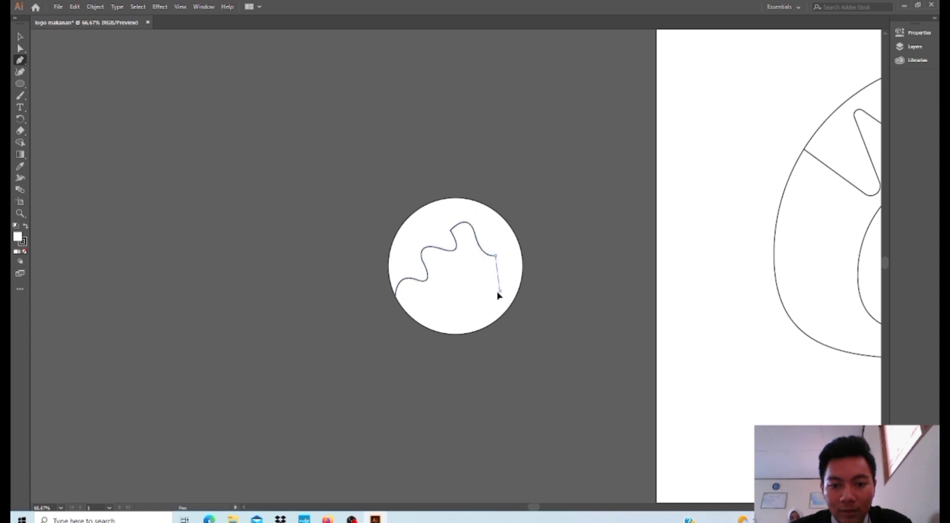
left_click_drag(501, 291, 523, 303)
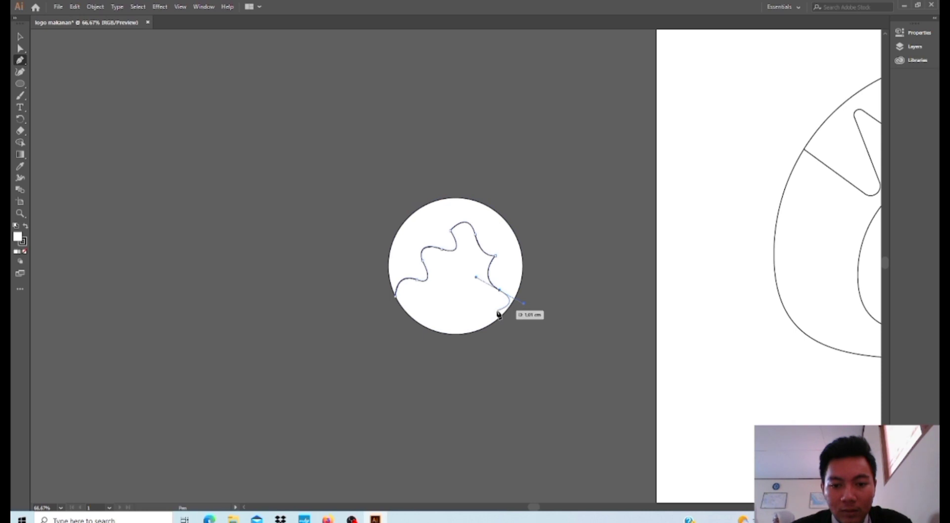
left_click(497, 311)
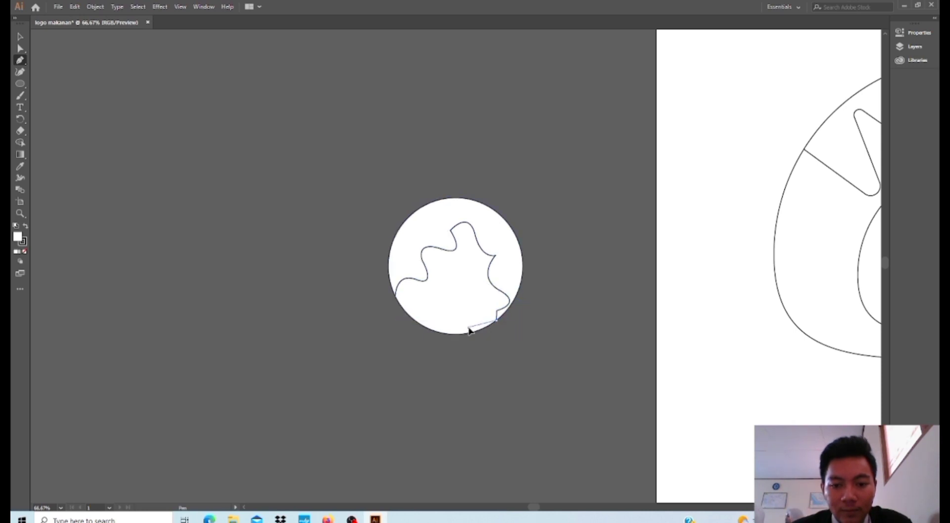
left_click_drag(468, 327, 470, 316)
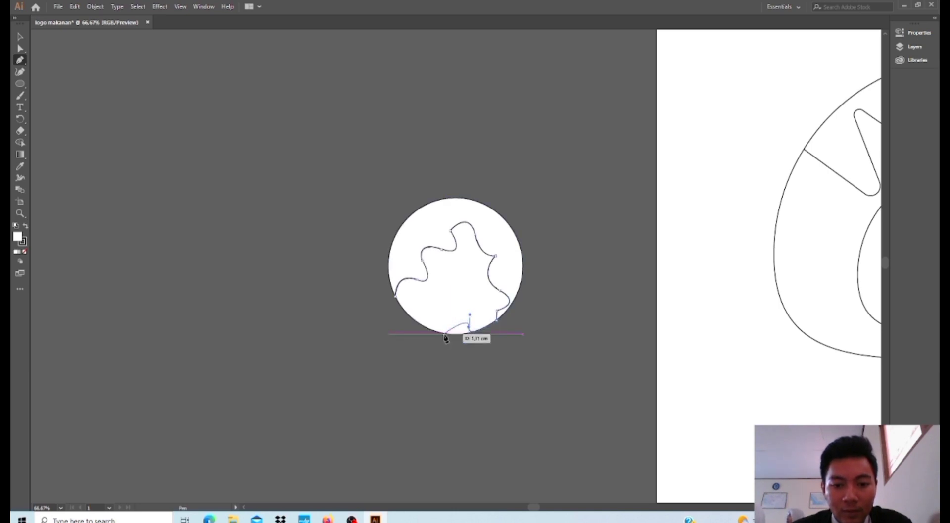
left_click_drag(445, 327, 405, 324)
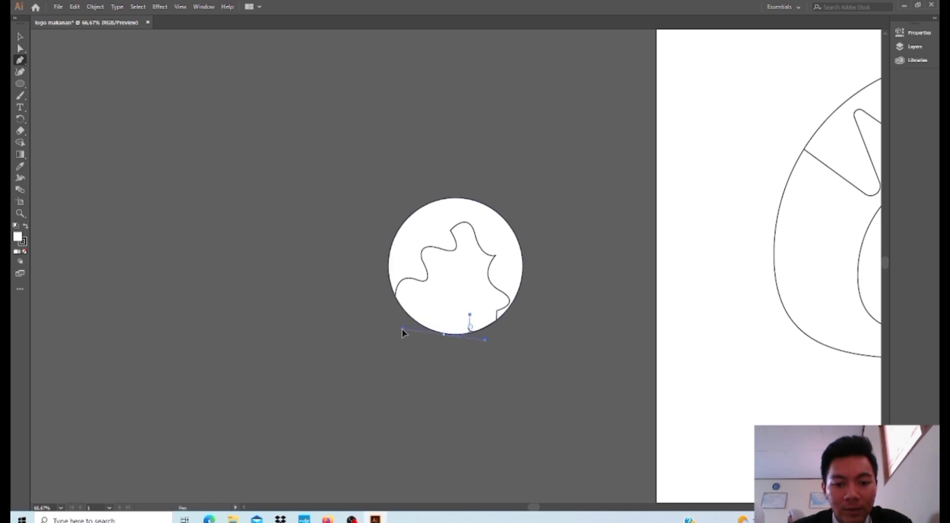
left_click_drag(403, 329, 403, 329)
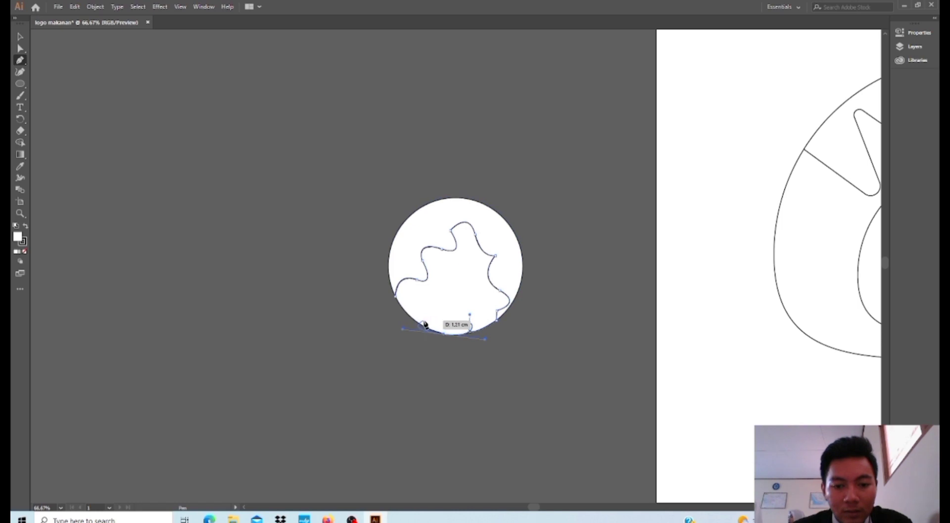
left_click(396, 297)
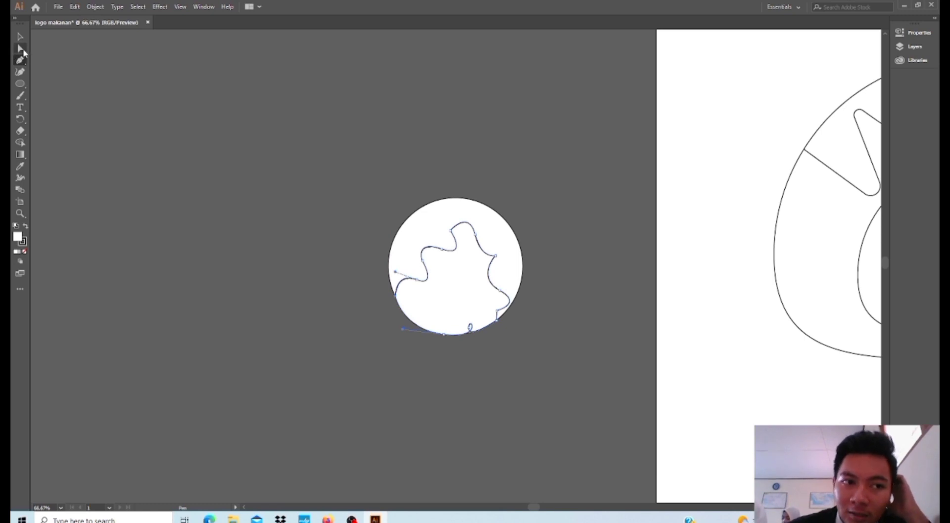
- Nudge the circle slightly left, group it with the wavy shape, and move the group a little further left
left_click(22, 39)
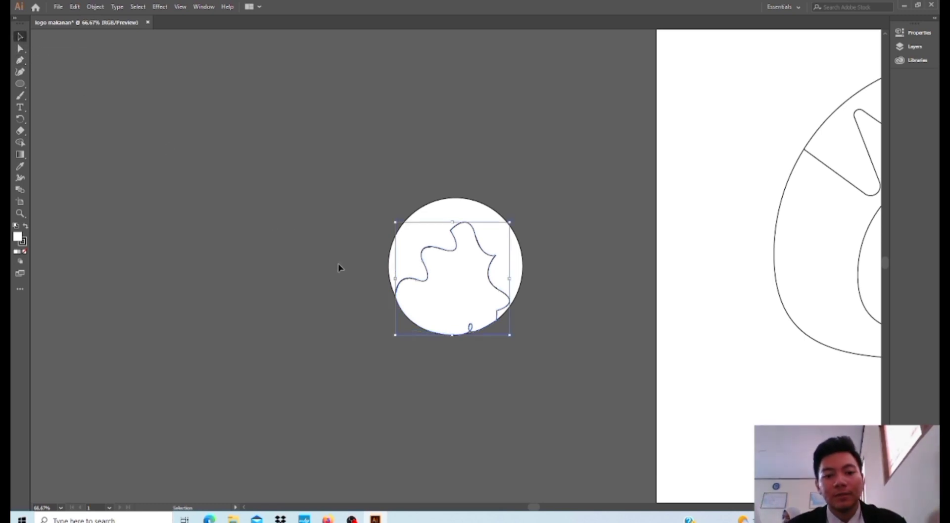
left_click(473, 180)
mouse_move(417, 259)
left_mouse_down()
mouse_move(252, 199)
mouse_move(287, 202)
mouse_move(360, 282)
mouse_move(441, 301)
mouse_move(448, 264)
left_mouse_up()
left_click_drag(339, 161, 556, 352)
right_click(458, 270)
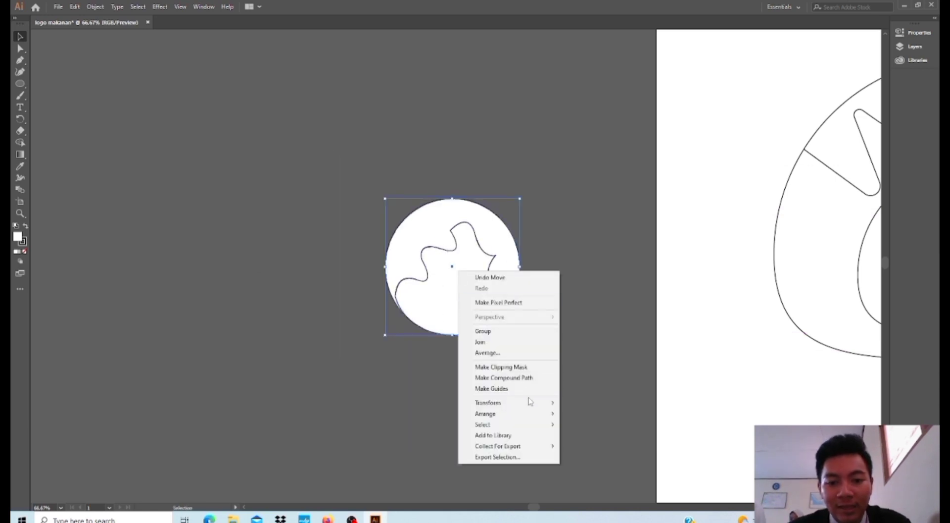
left_click(506, 335)
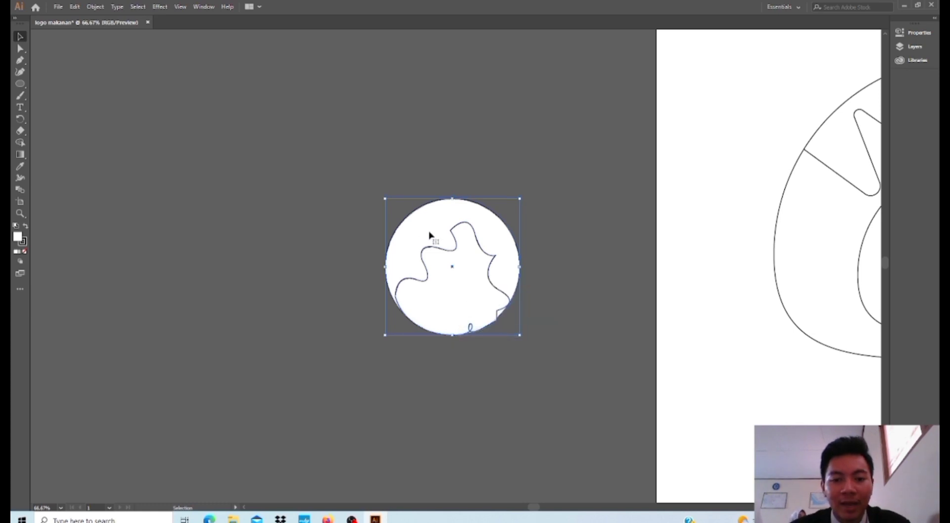
left_click_drag(431, 232, 519, 327)
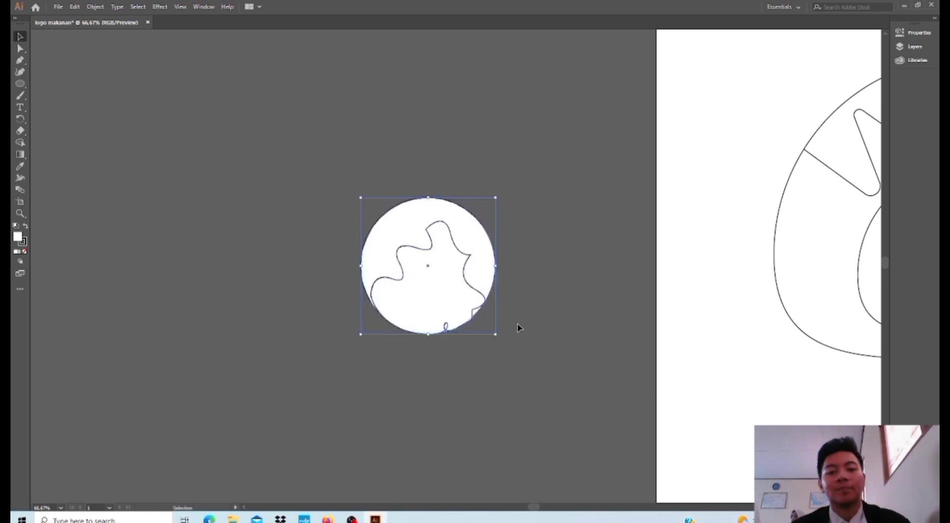
left_click(327, 246)
- Draw a narrow horizontal rectangle on the empty canvas above and to the left of the circle with the Rectangle tool
left_click(20, 84)
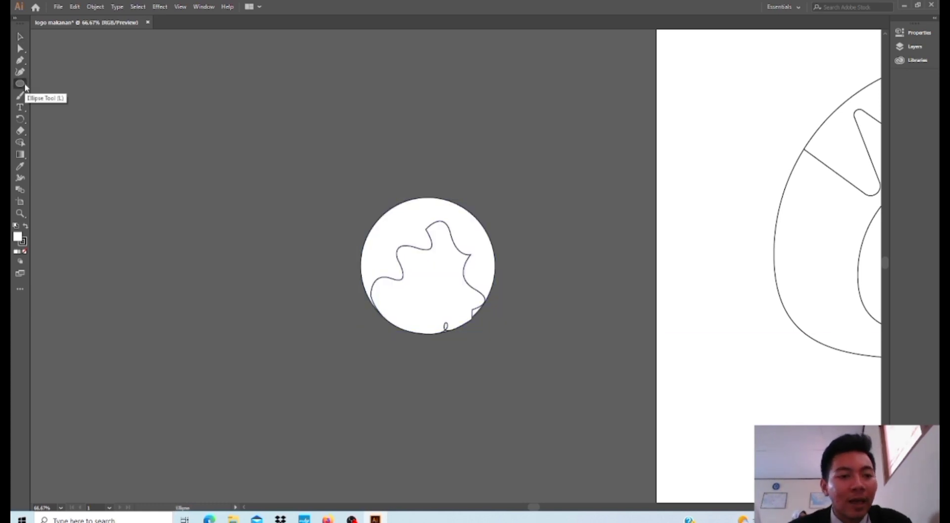
left_click(25, 86)
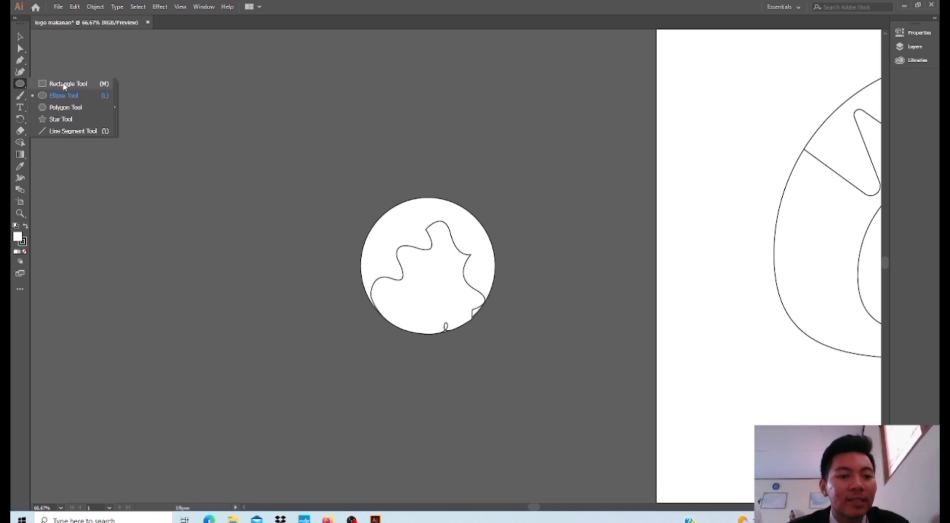
left_click(85, 83)
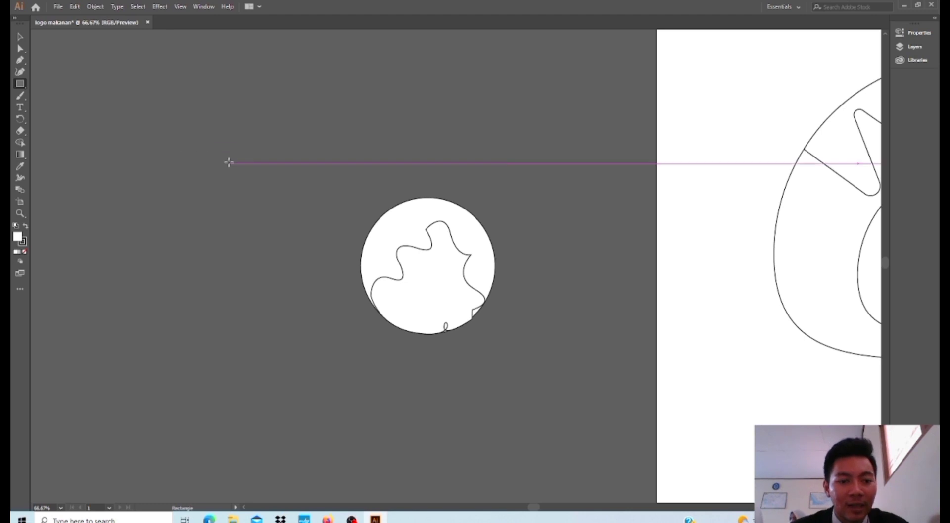
left_click_drag(124, 126, 235, 147)
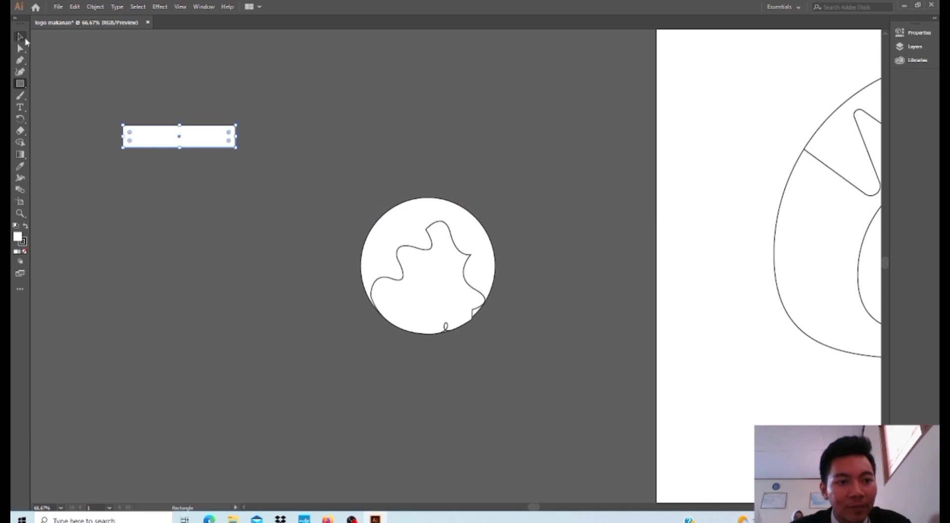
- Round the corners at the rectangle's right end with the live corner widgets
left_click(23, 37)
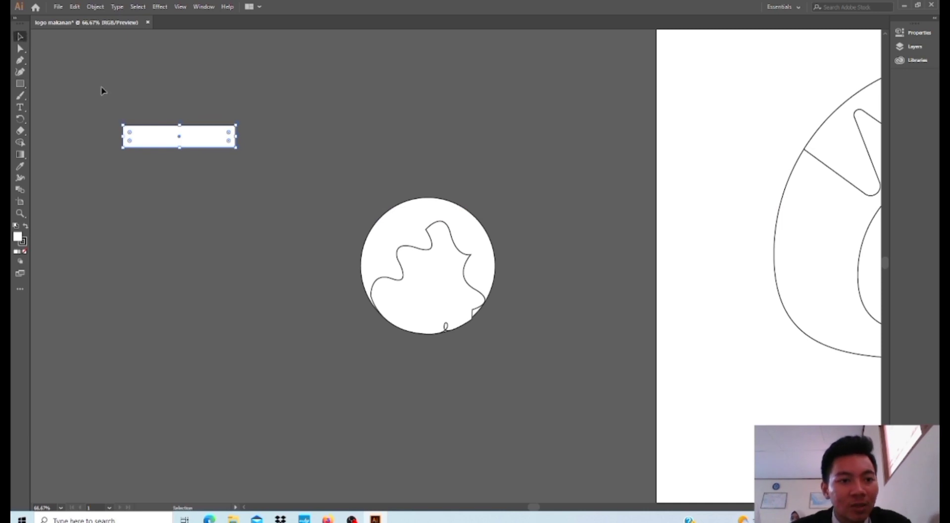
left_click(20, 48)
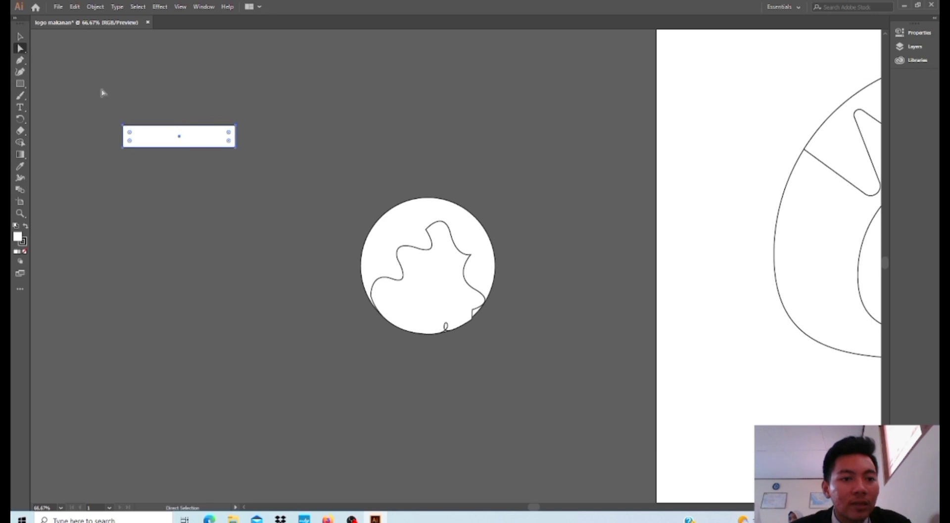
left_click(236, 146)
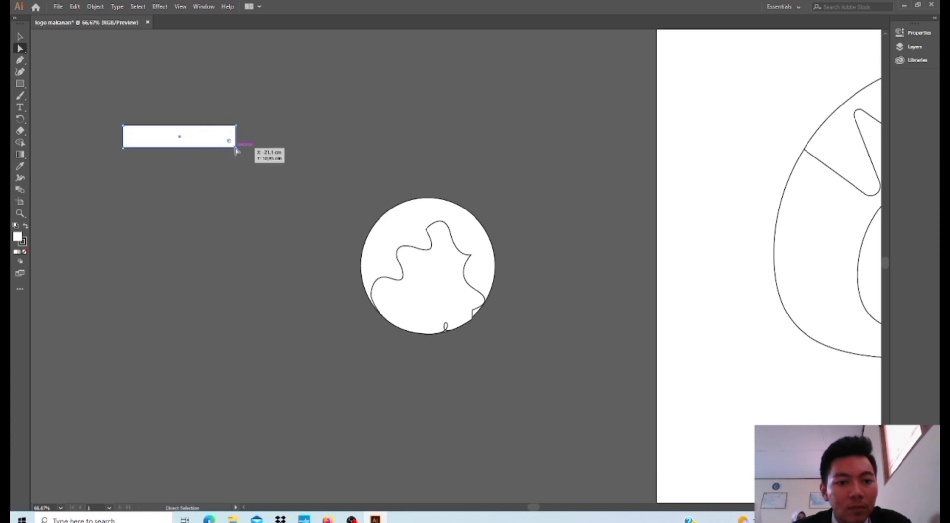
mouse_move(228, 142)
left_mouse_down()
mouse_move(204, 135)
mouse_move(209, 152)
mouse_move(230, 136)
mouse_move(228, 150)
left_mouse_up()
left_click(223, 155)
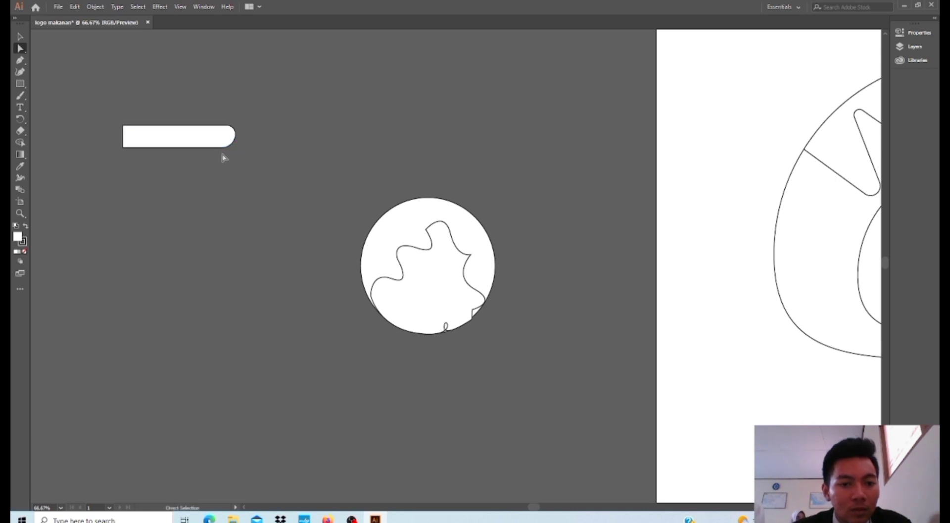
- Try rounding the bar's upper-left corner and shortening the bar from its right end, and undo both changes
left_click(180, 141)
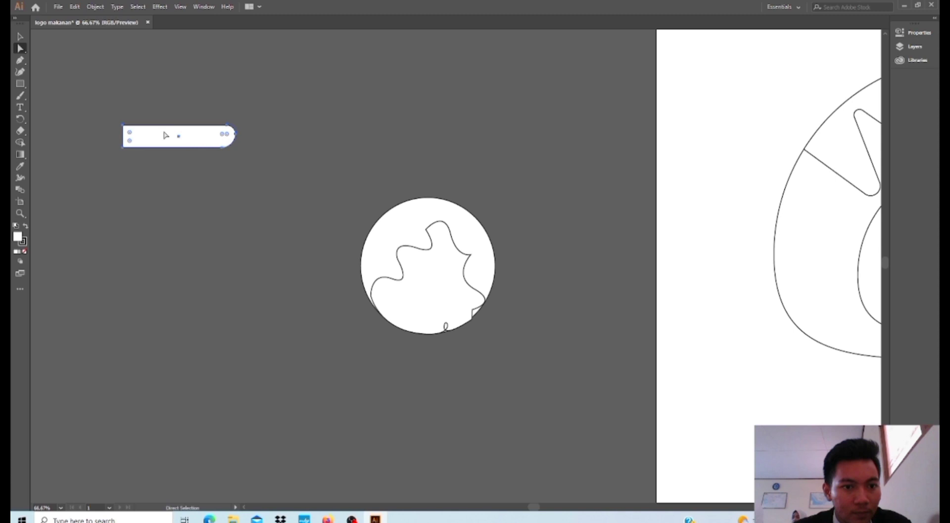
double_click(130, 135)
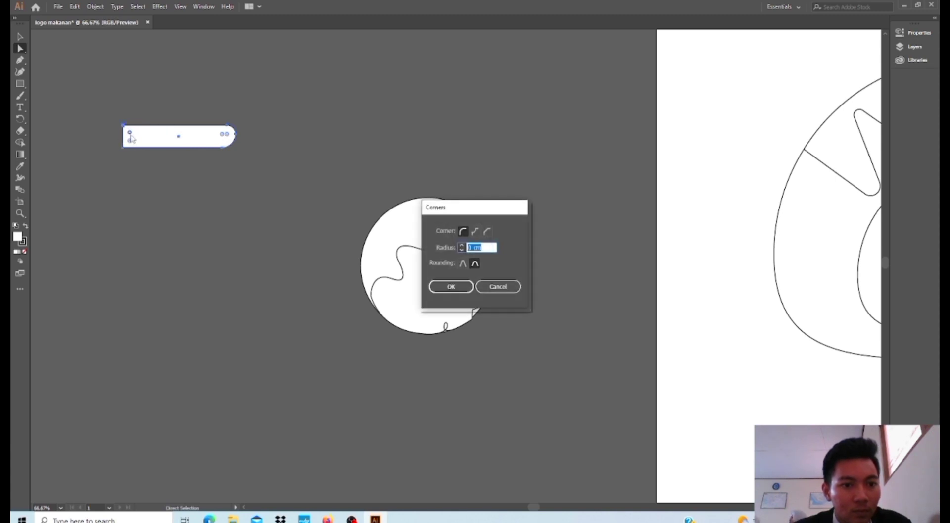
left_click(449, 287)
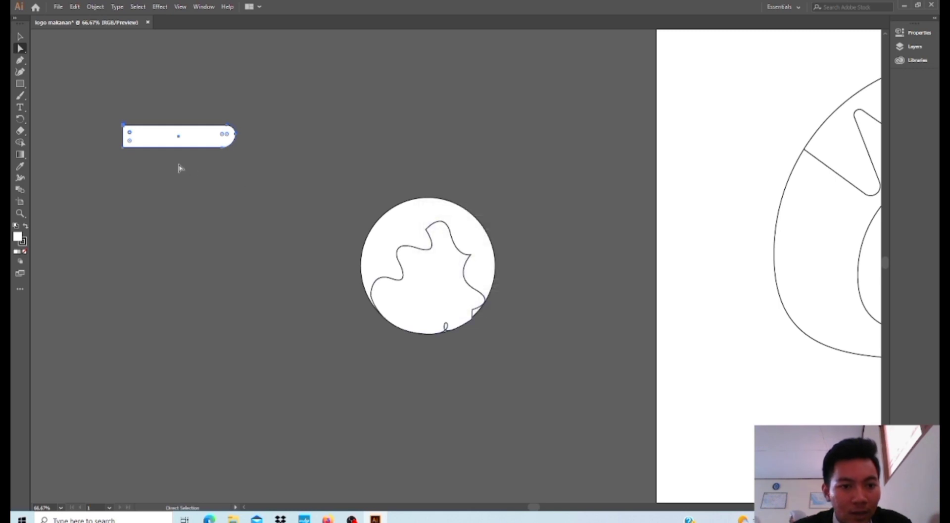
mouse_move(130, 135)
left_mouse_down()
mouse_move(131, 147)
mouse_move(142, 140)
mouse_move(132, 151)
left_mouse_up()
left_click(20, 37)
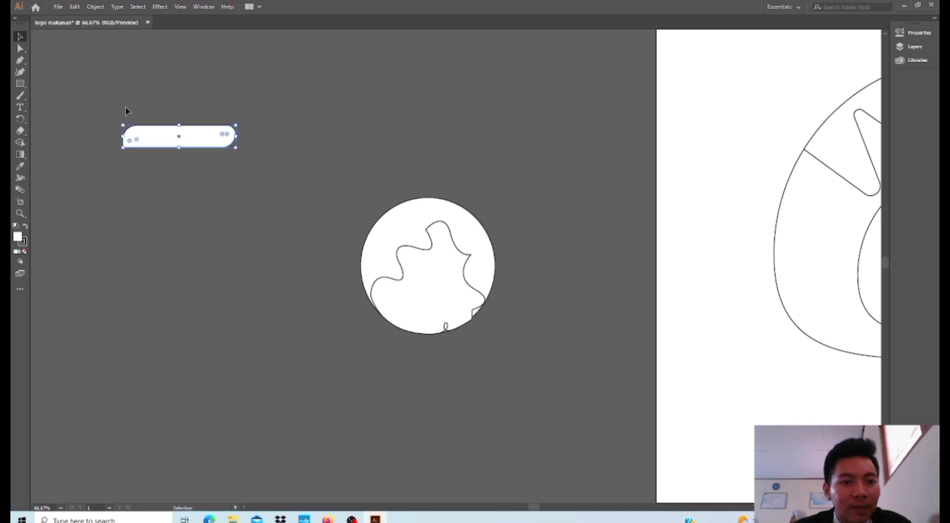
left_click_drag(237, 138, 189, 169)
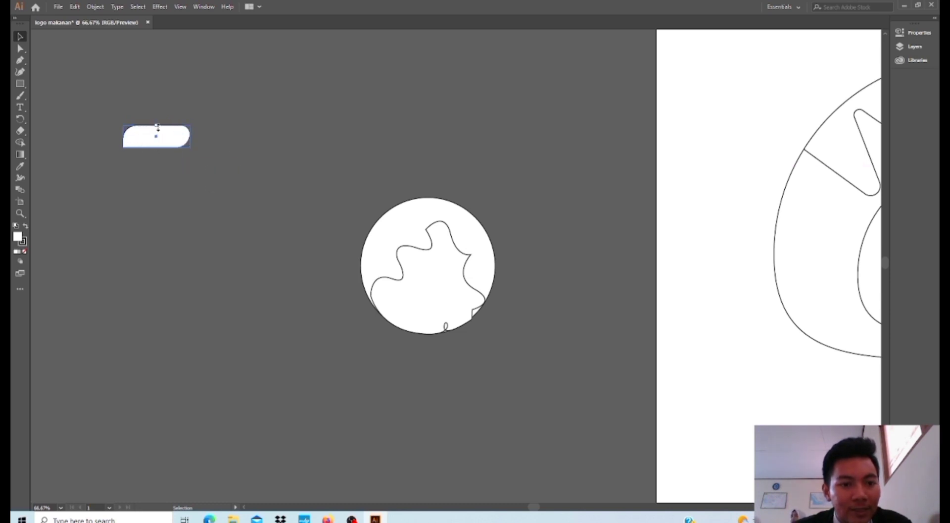
left_click_drag(157, 127, 155, 136)
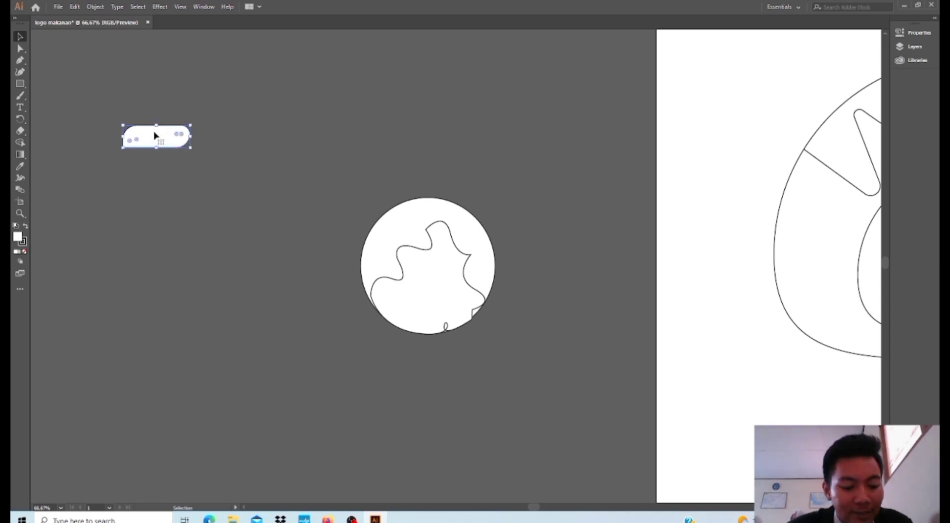
key("a")
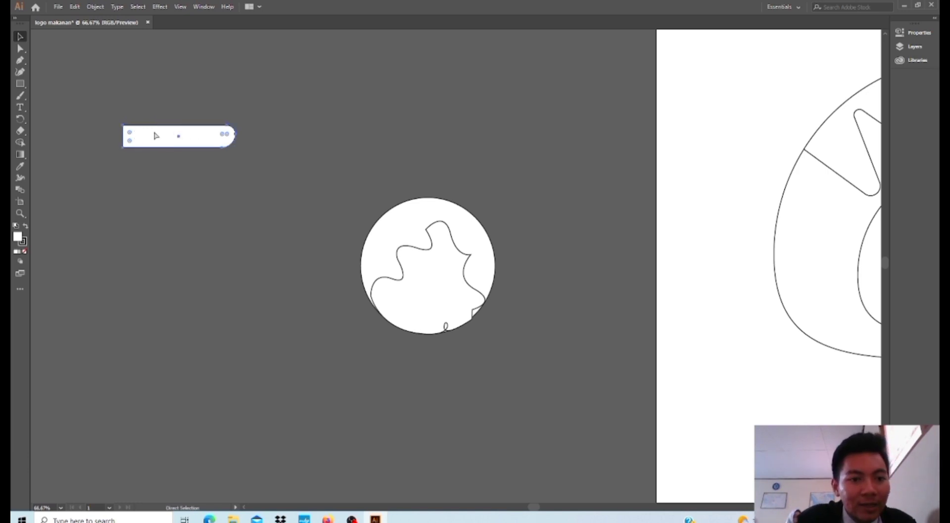
key("Delete")
key("ctrl+z")
- Reduce the bar to a slightly tilted piece about 0.97 × 0.51 cm and duplicate it into six scattered pieces beside the circle
key("v")
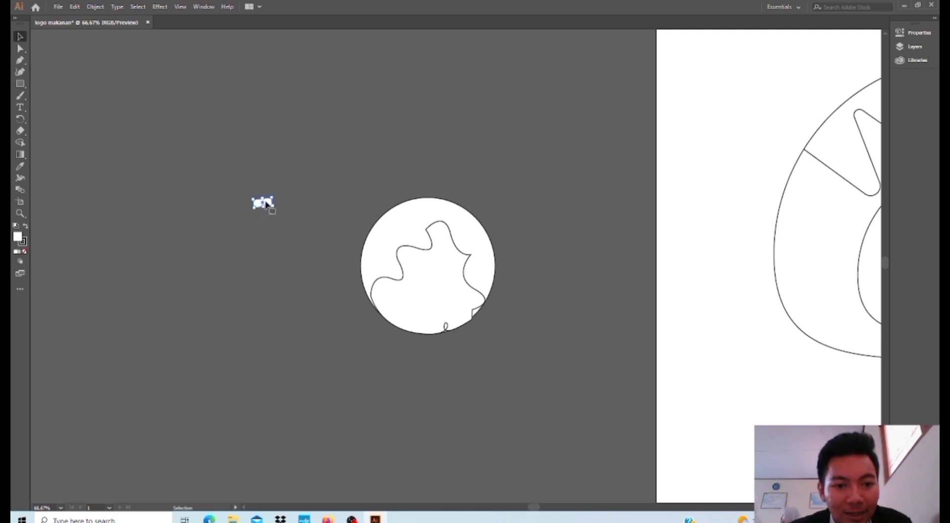
left_click_drag(267, 203, 248, 229)
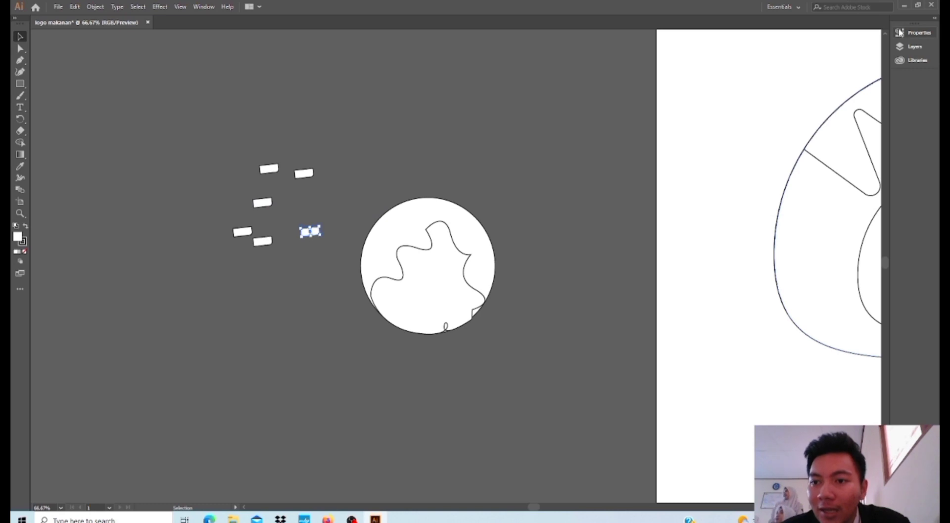
- Fill the small piece nearest the circle with light orange from the swatches
left_click(899, 33)
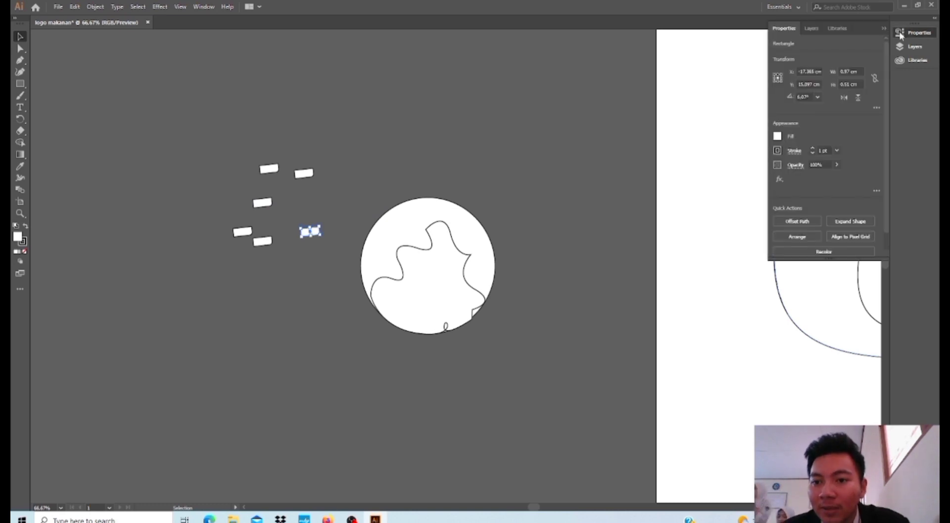
left_click(777, 137)
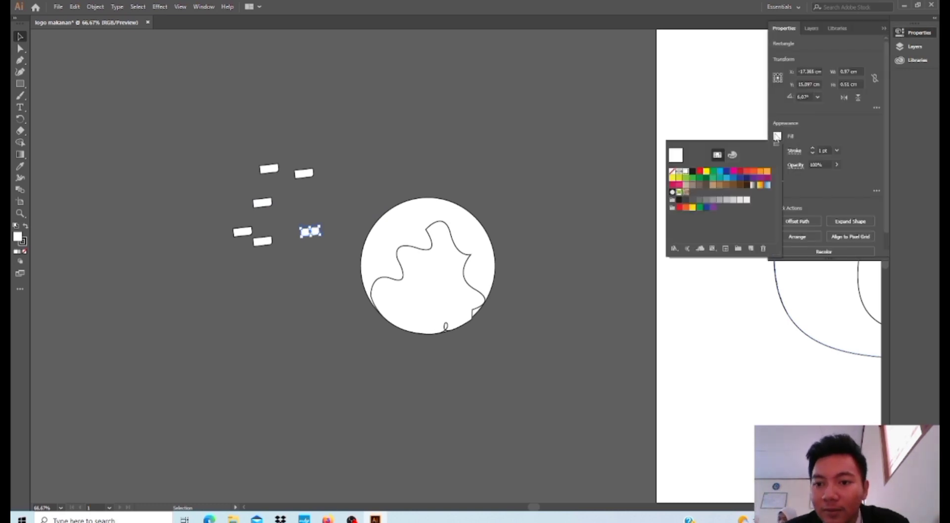
left_click(768, 171)
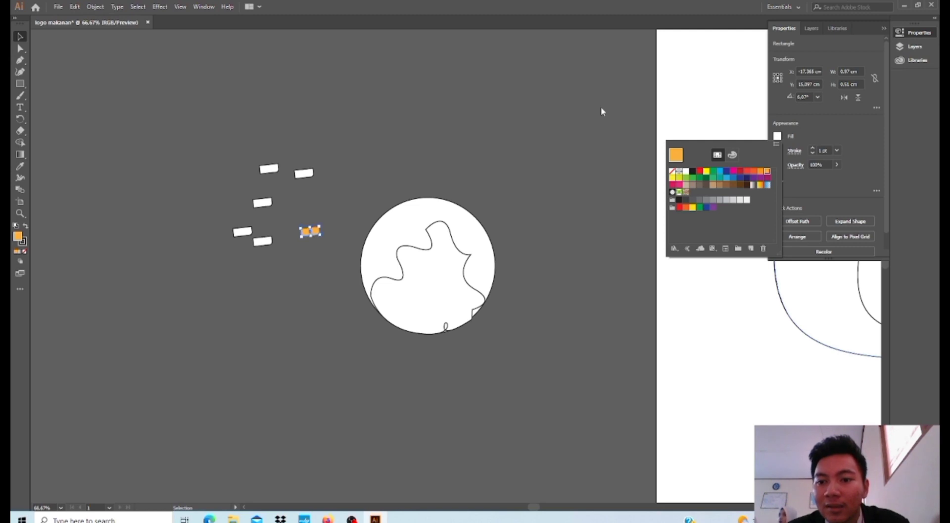
left_click(751, 100)
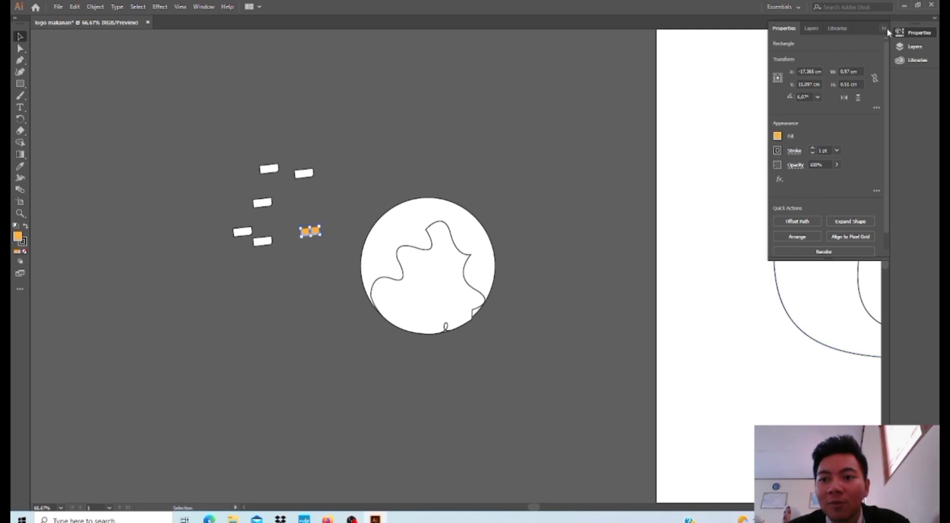
- Ungroup the circle and wavy shape, and fill the wavy shape with a slightly muted yellow swatch
right_click(396, 272)
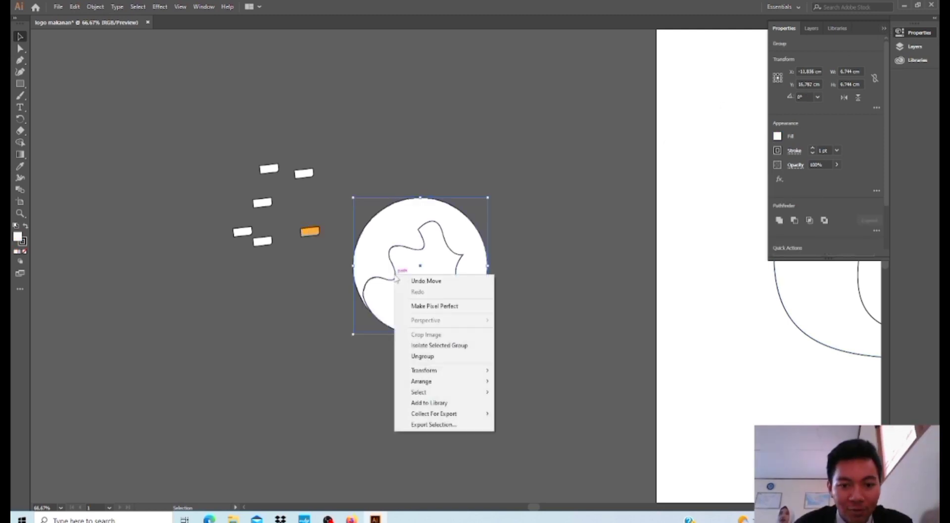
left_click(418, 356)
left_click(403, 295)
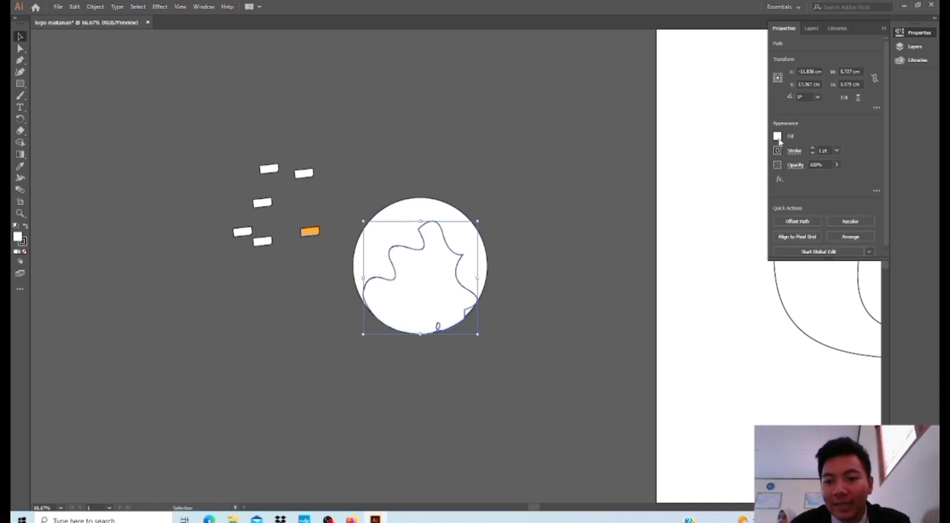
left_click(778, 135)
left_click(707, 172)
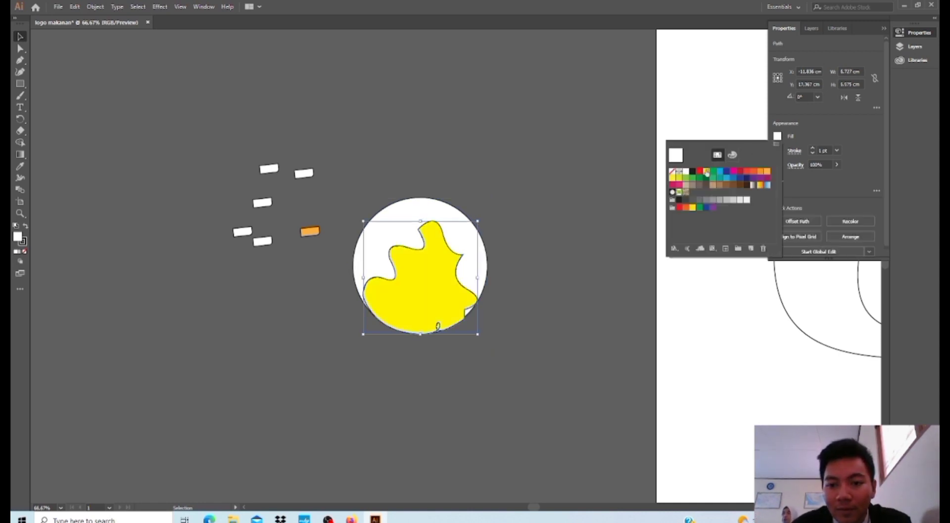
left_click(673, 178)
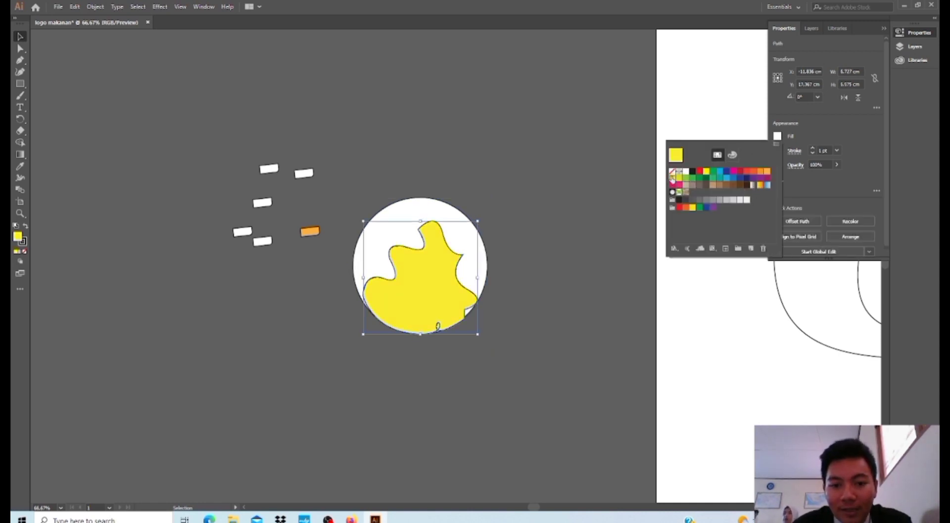
- Fill the circle behind the wavy shape with orange and deselect it
left_click(376, 237)
left_click(777, 137)
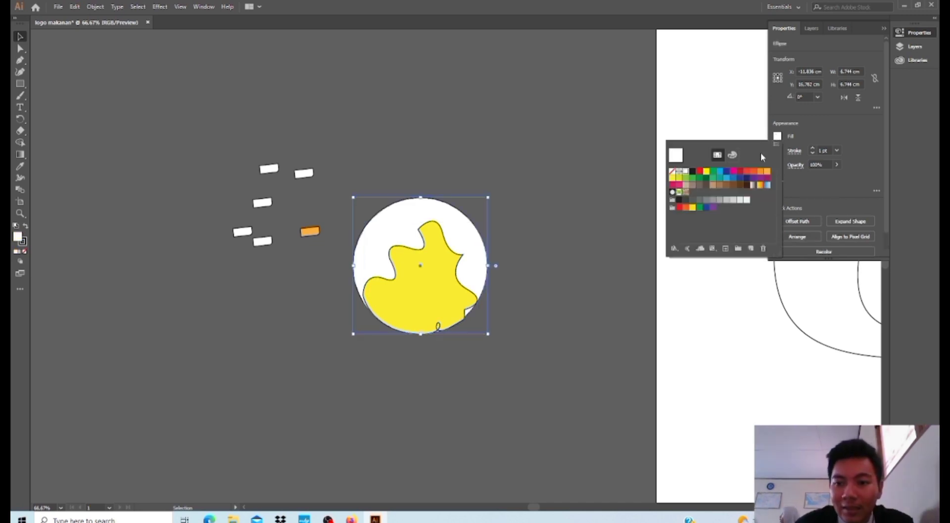
left_click(762, 172)
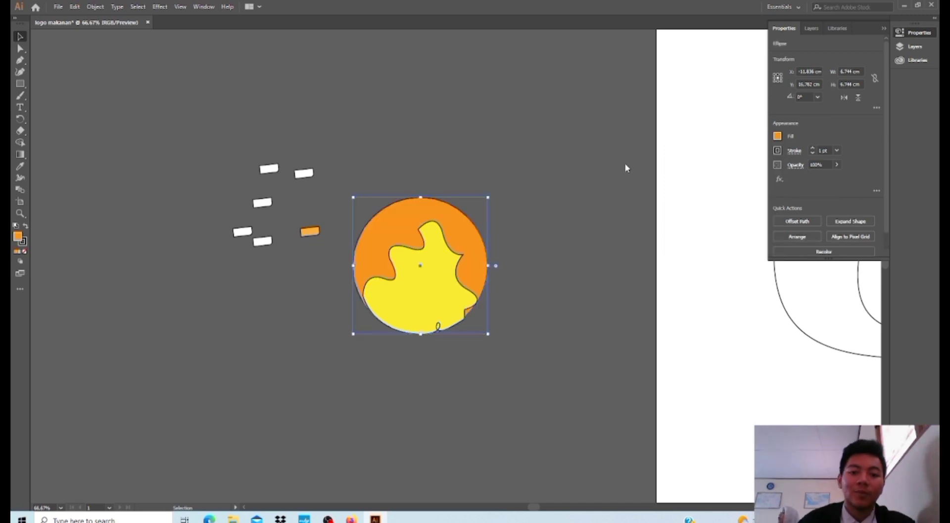
left_click(545, 222)
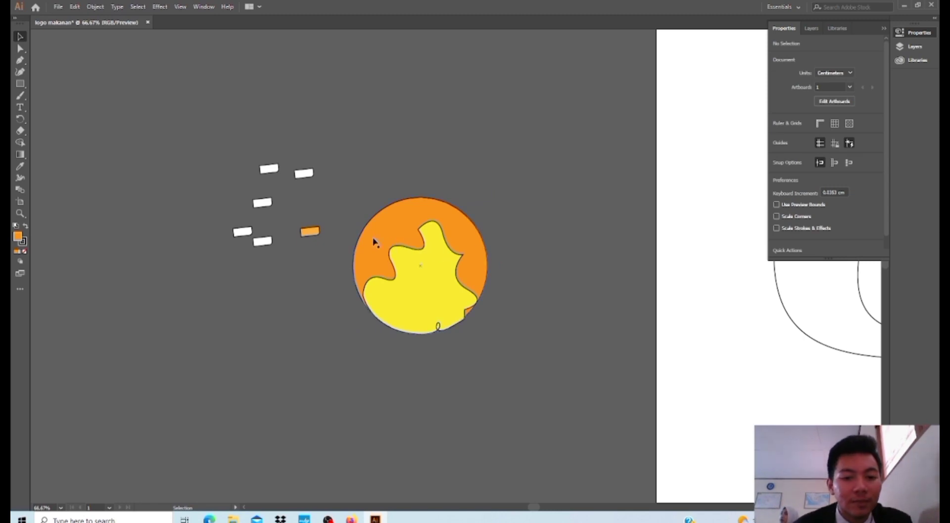
- Recolour the lowest white piece beside the circle with the light orange of the already coloured piece
left_click_drag(312, 231, 311, 233)
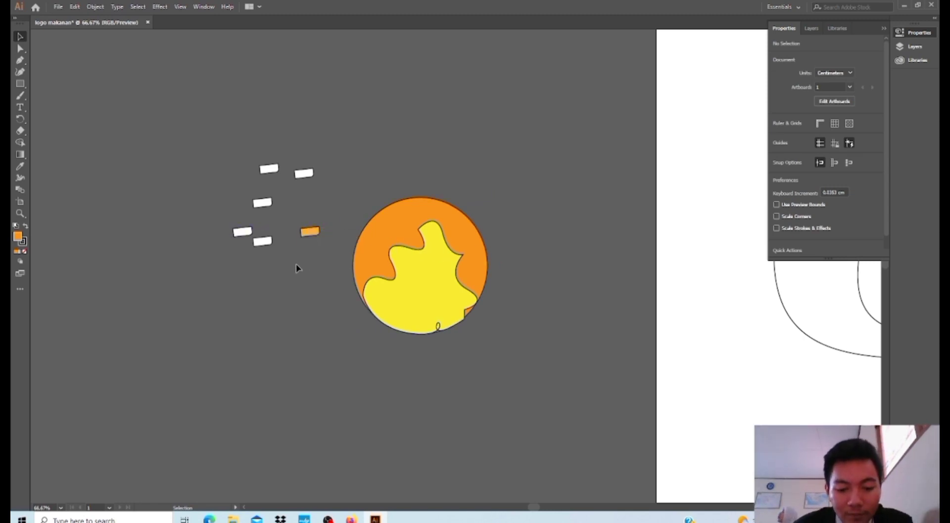
left_click(263, 242)
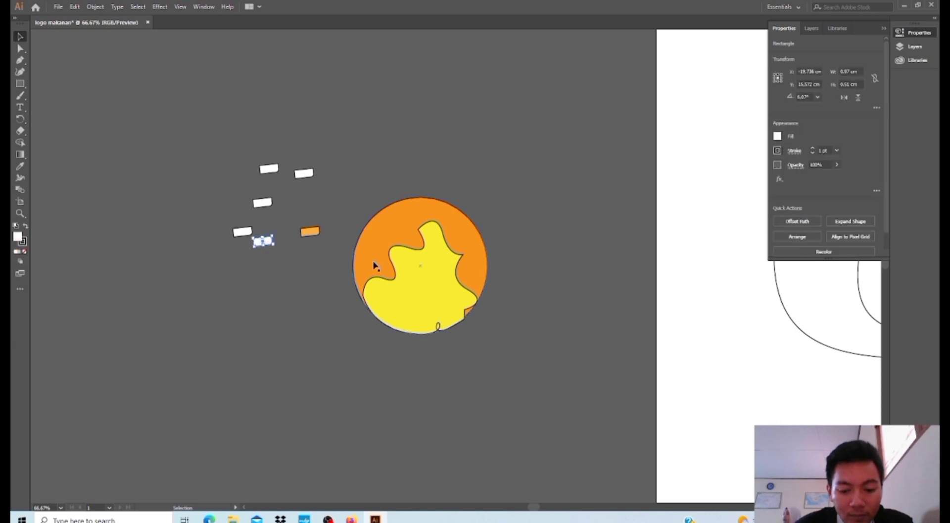
key("o")
key("i")
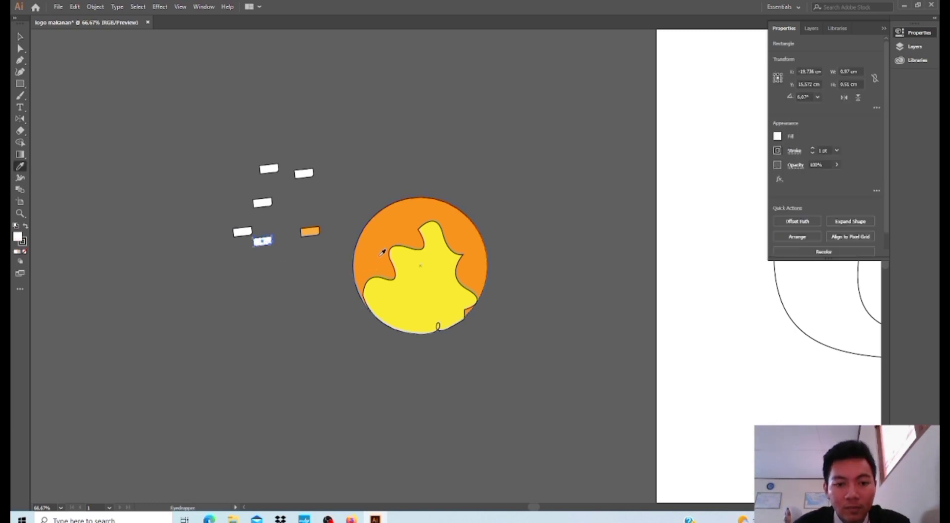
left_click(383, 252)
key("v")
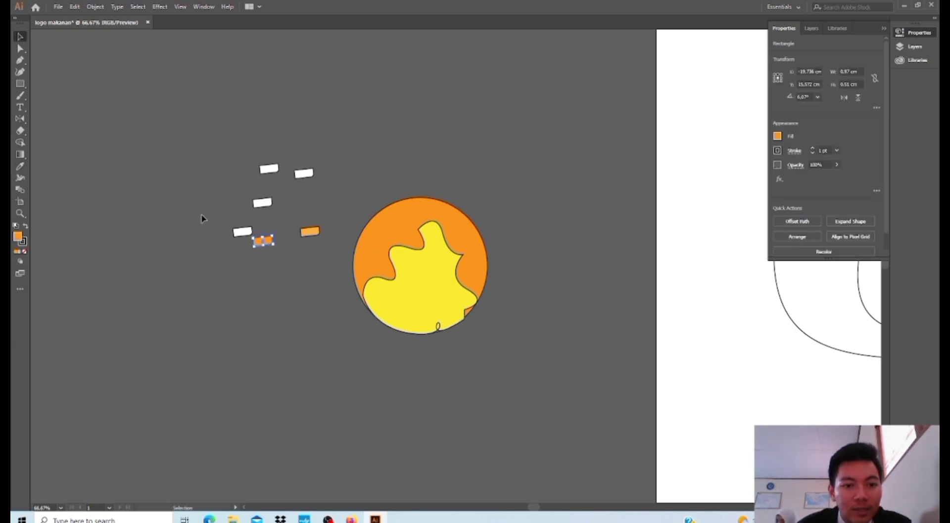
left_click(243, 232)
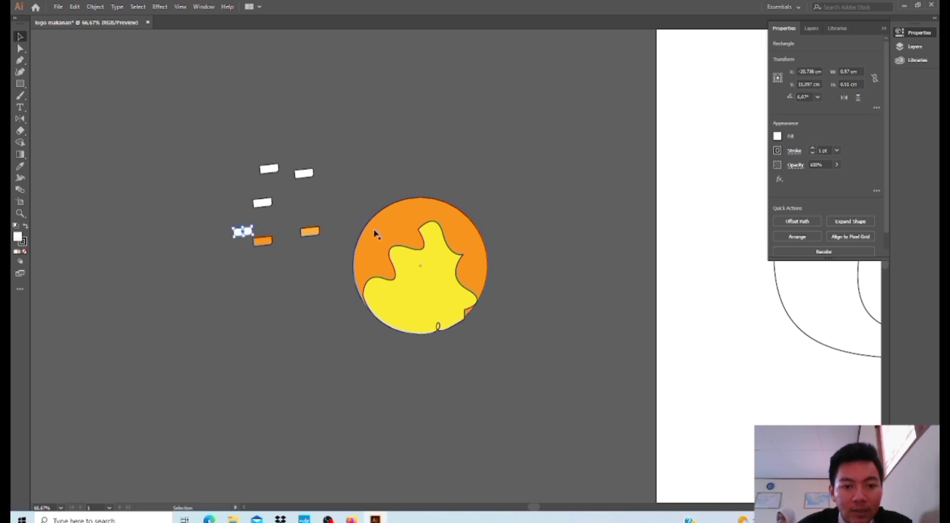
left_click(263, 241)
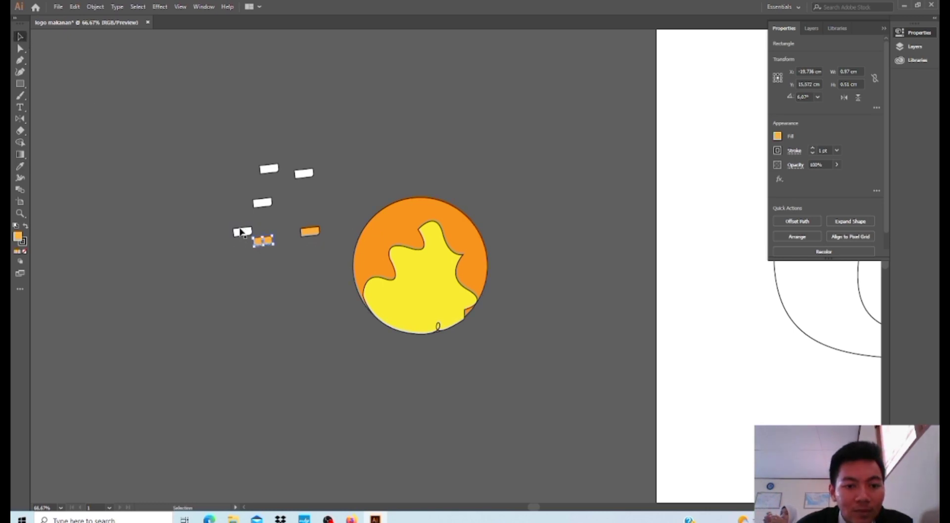
- Flatten one light-orange piece and stand the other nearly upright, placing both on the orange circle on either side of the wavy shape's peak
left_click_drag(263, 244, 287, 234)
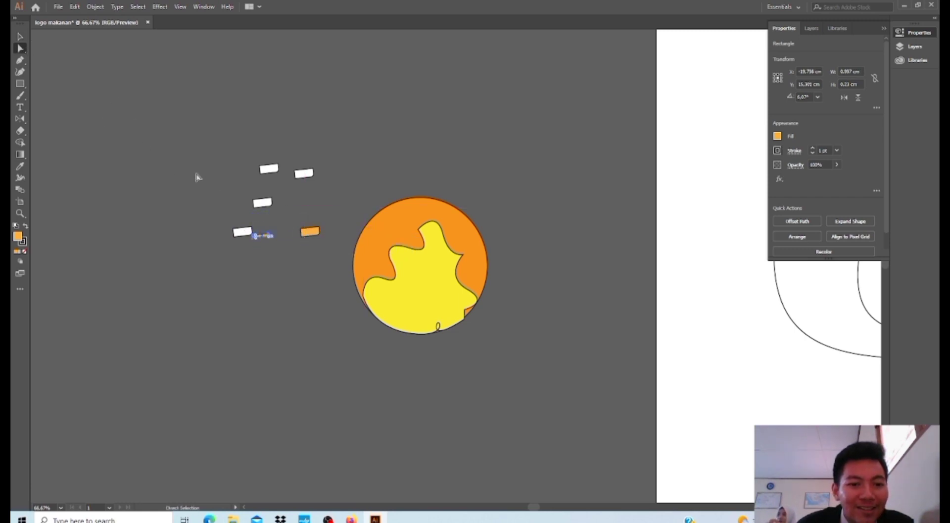
key("ctrl+z")
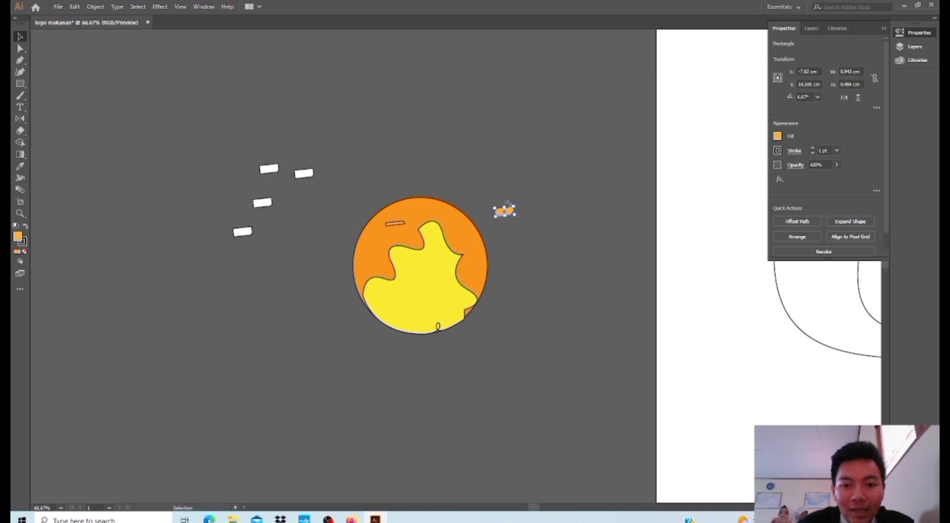
left_click_drag(507, 203, 460, 239)
- Fill the two uppermost white pieces with the sampled light orange and place them near the circle's left and right edges
left_click(303, 172)
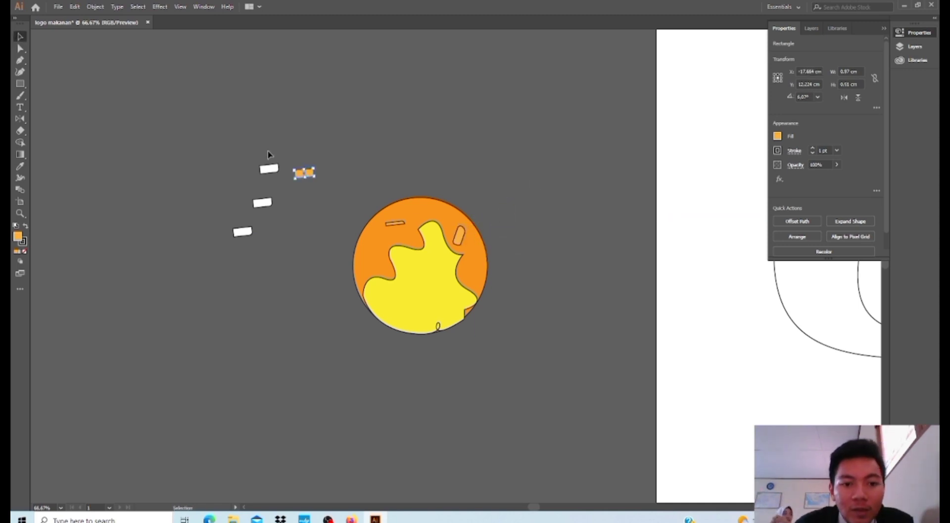
left_click_drag(305, 174, 375, 258)
left_click(270, 169)
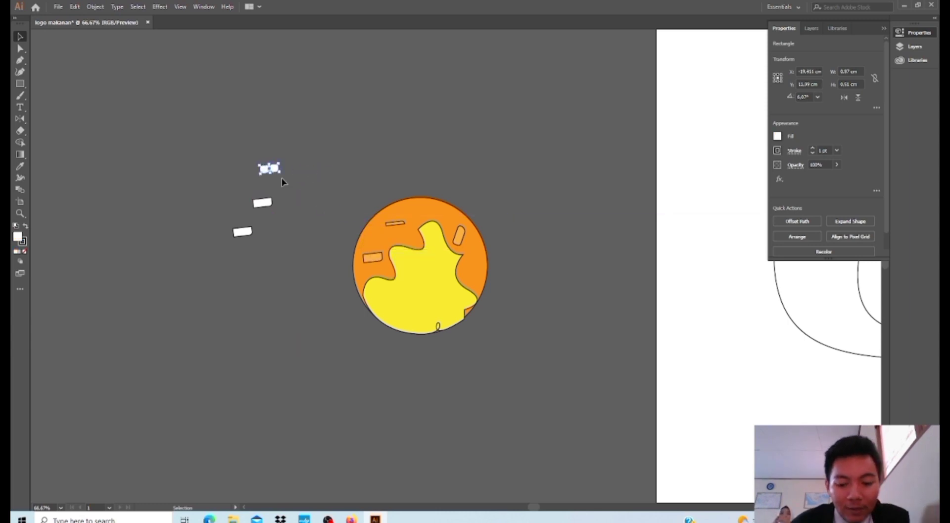
key("i")
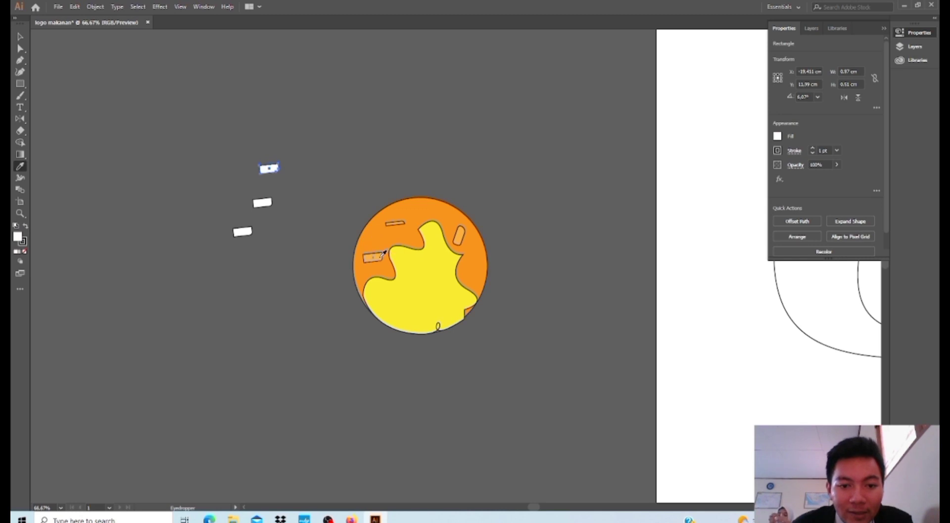
left_click(355, 233)
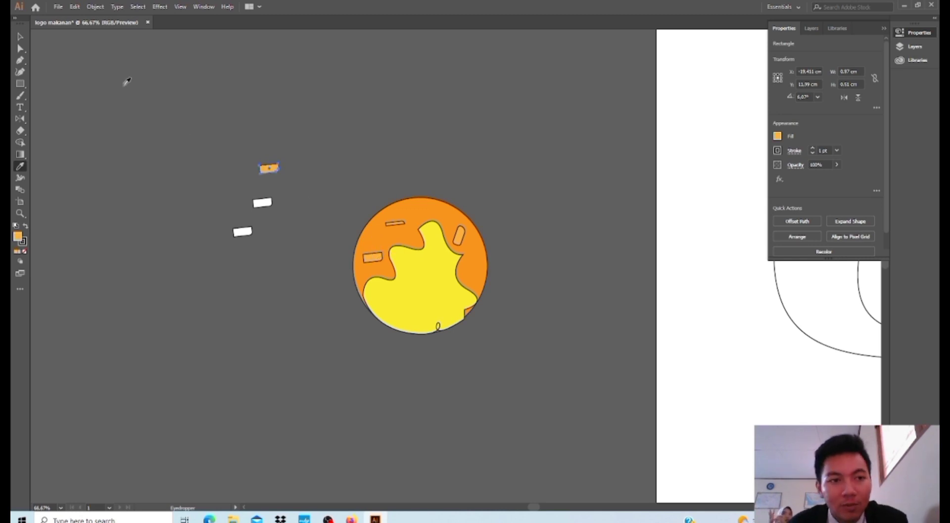
left_click(21, 38)
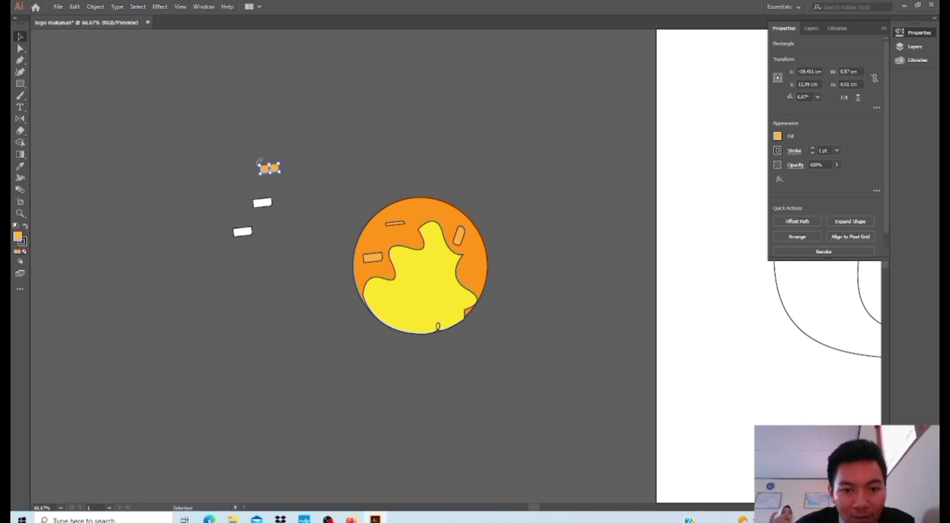
left_click_drag(271, 172, 474, 269)
left_click(389, 164)
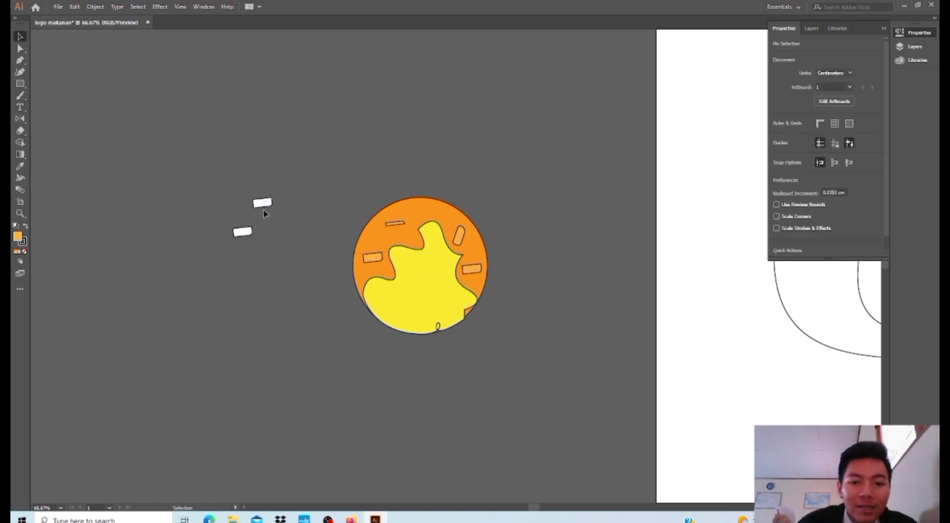
- Delete the two leftover white pieces and draw a circle about 0.42 cm across to the left of the artwork
left_click_drag(264, 211, 246, 234)
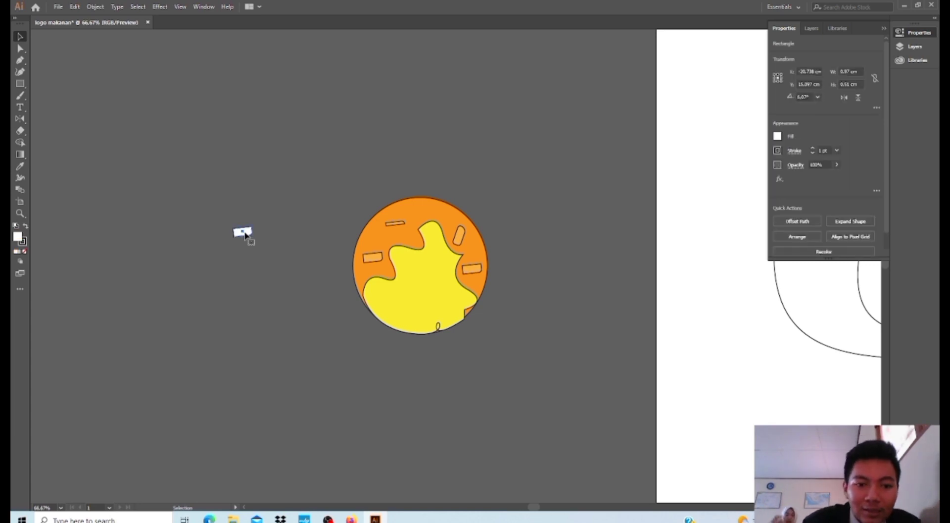
key("Delete")
left_click(23, 87)
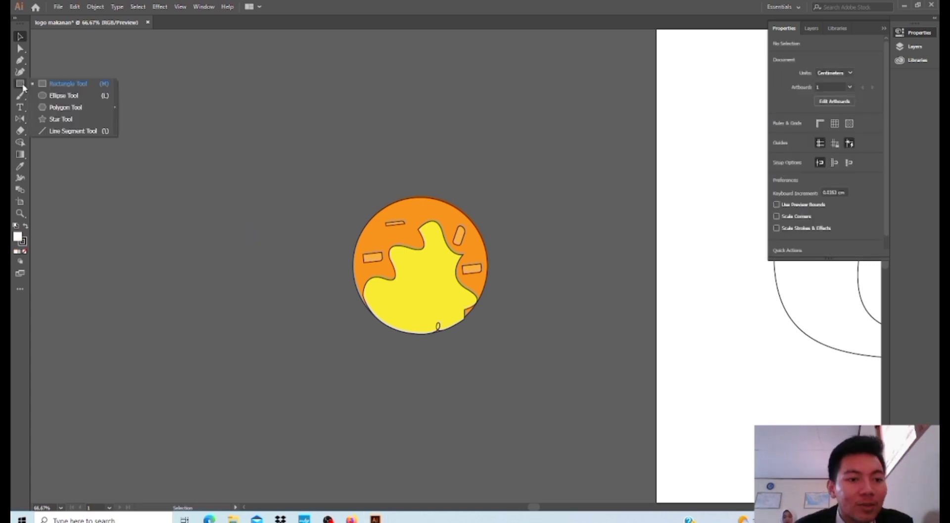
left_click(63, 95)
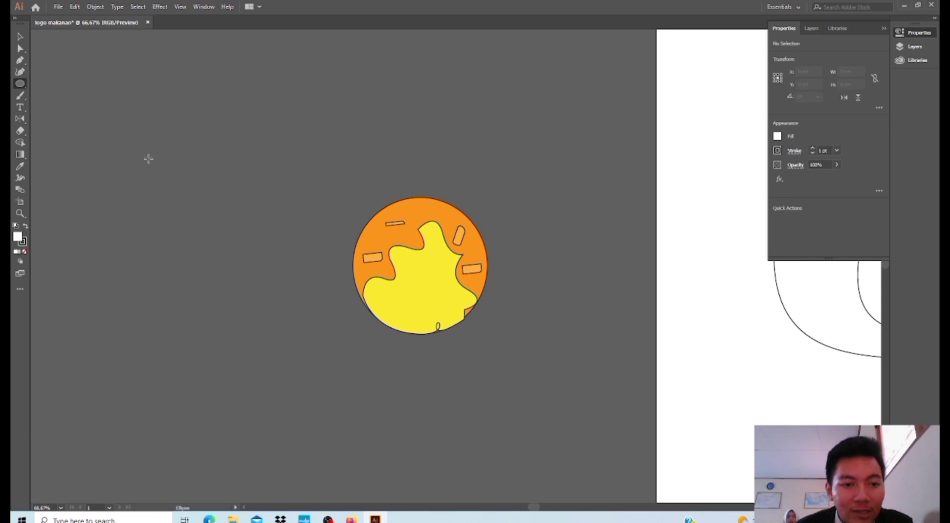
left_click_drag(148, 159, 156, 165)
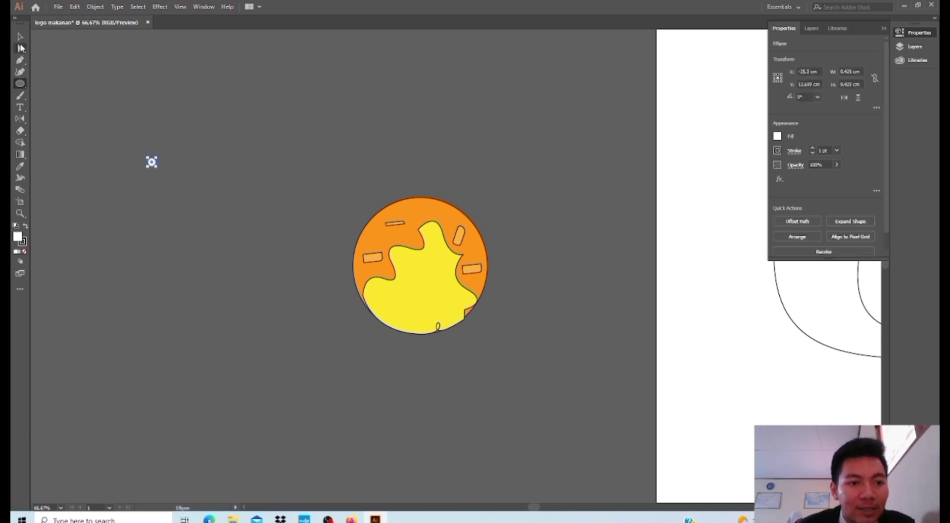
- Fill the new small circle with light orange sampled from a topping piece
left_click(21, 48)
key("i")
left_click(377, 254)
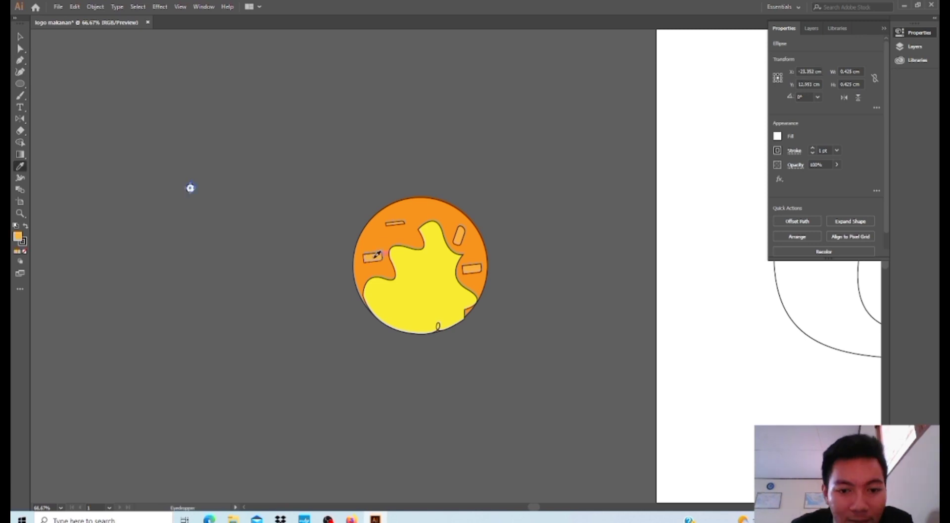
left_click(20, 36)
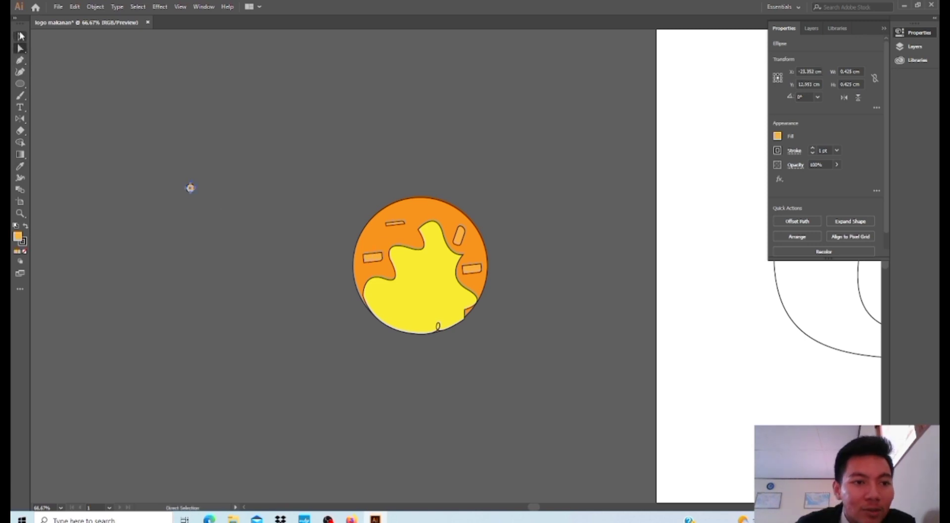
- Duplicate the small light-orange circle and scatter seven of them over the orange area around the wavy shape
left_click_drag(191, 187, 228, 231)
key("alt")
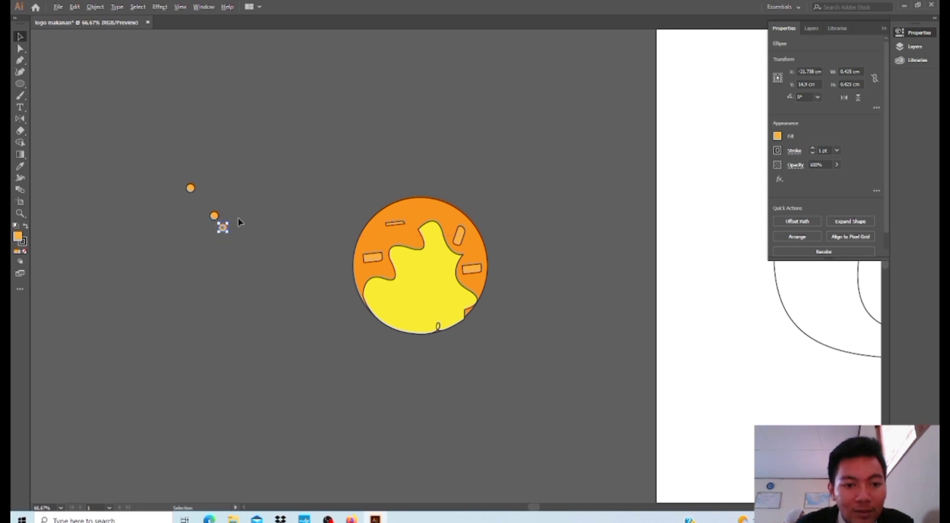
left_click(227, 224)
left_click_drag(234, 237, 233, 236)
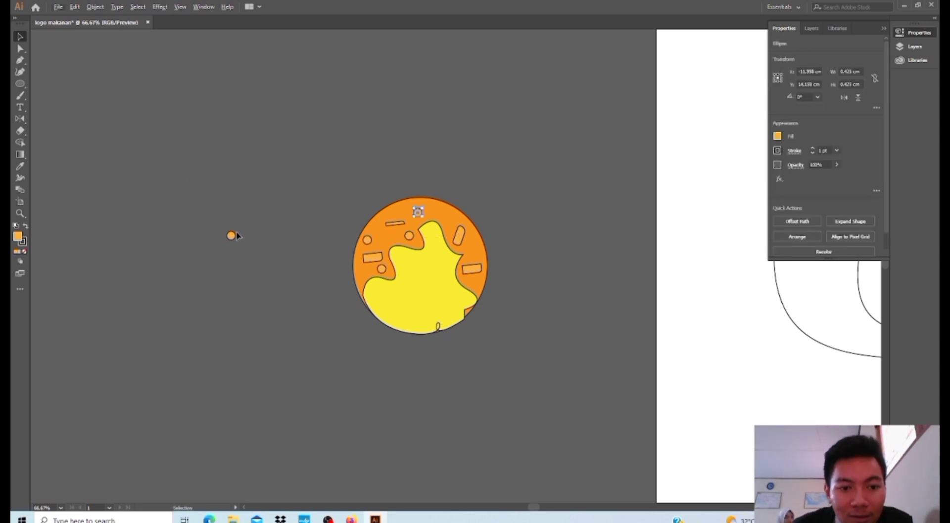
left_click_drag(235, 238, 471, 250)
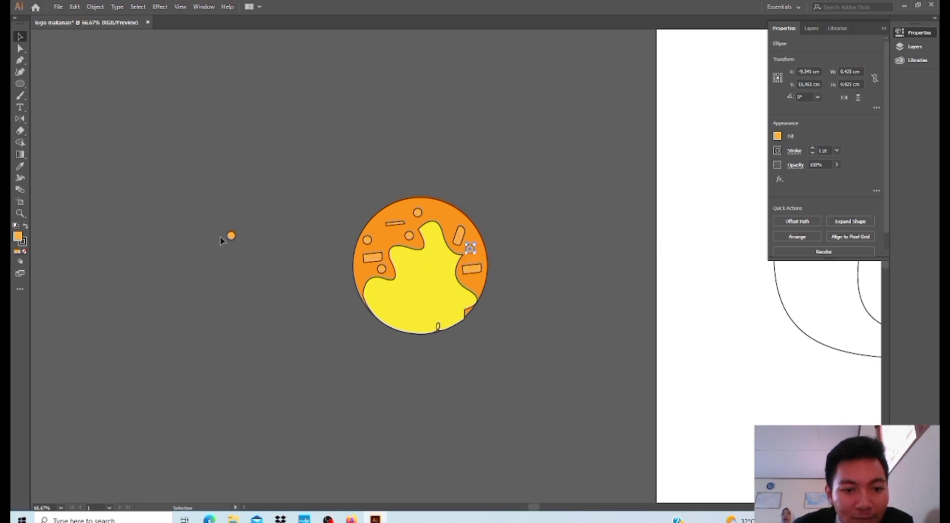
left_click_drag(229, 239, 471, 289)
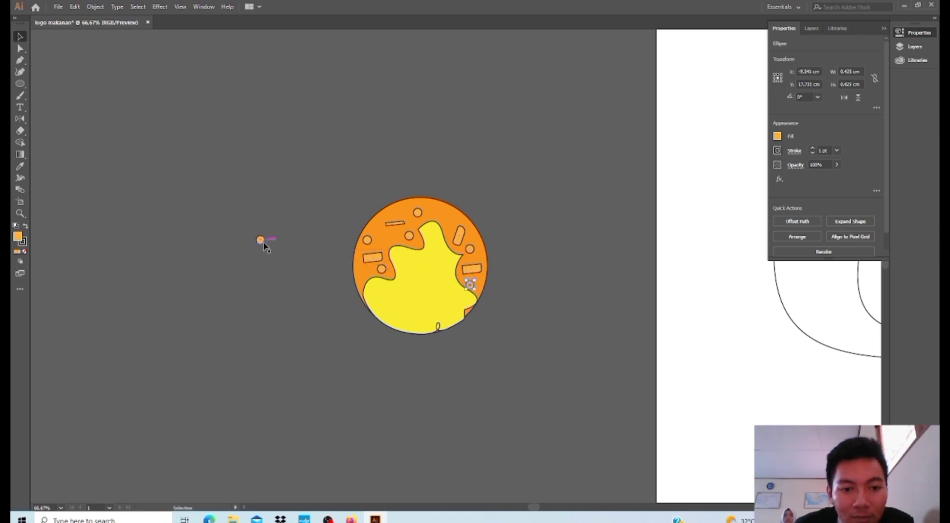
left_click_drag(260, 240, 390, 241)
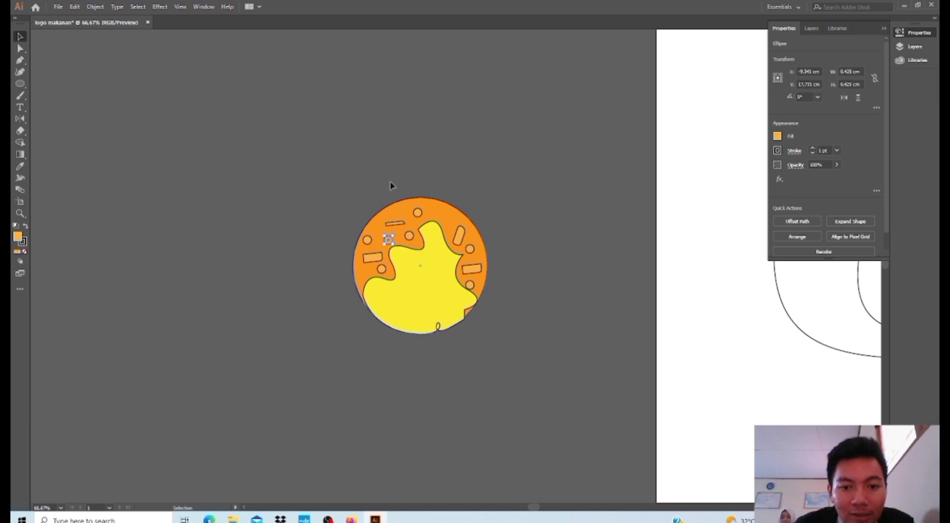
- Group the orange circle, wavy shape and all toppings, and move the group inside the inner dome on the artboard
left_click_drag(384, 151, 278, 312)
right_click(400, 245)
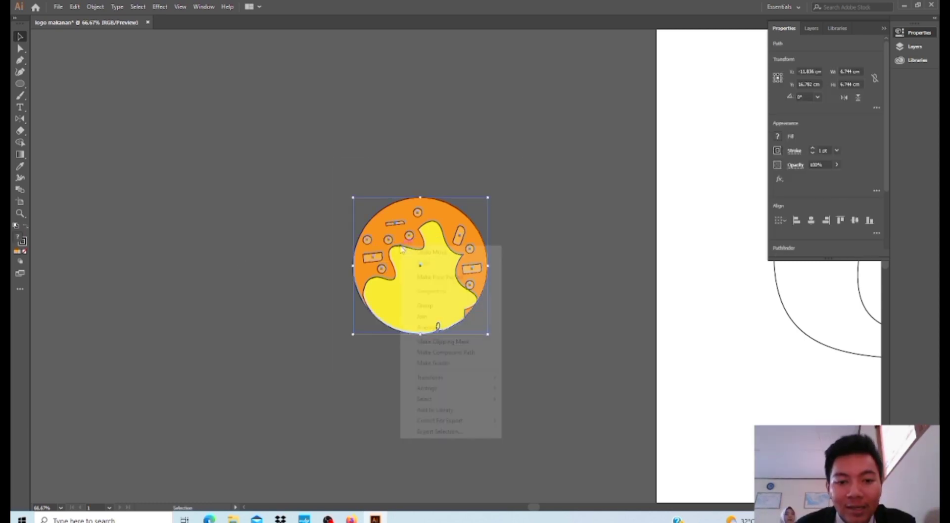
left_click(441, 318)
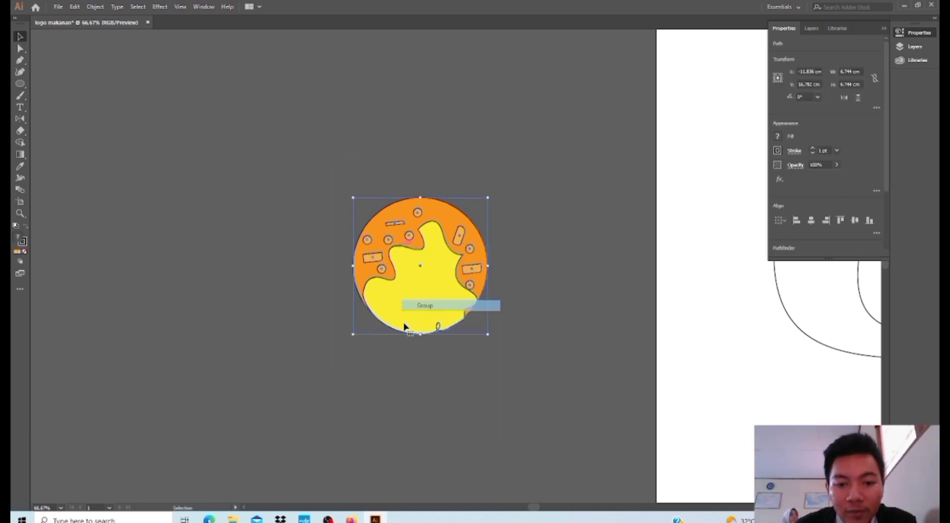
key("ctrl+0")
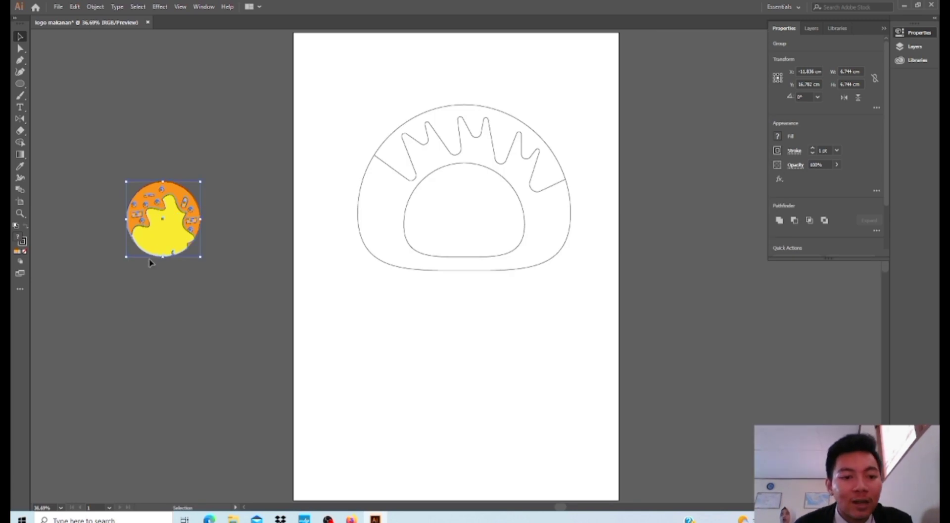
left_click_drag(160, 220, 459, 220)
left_click(454, 331)
key("p")
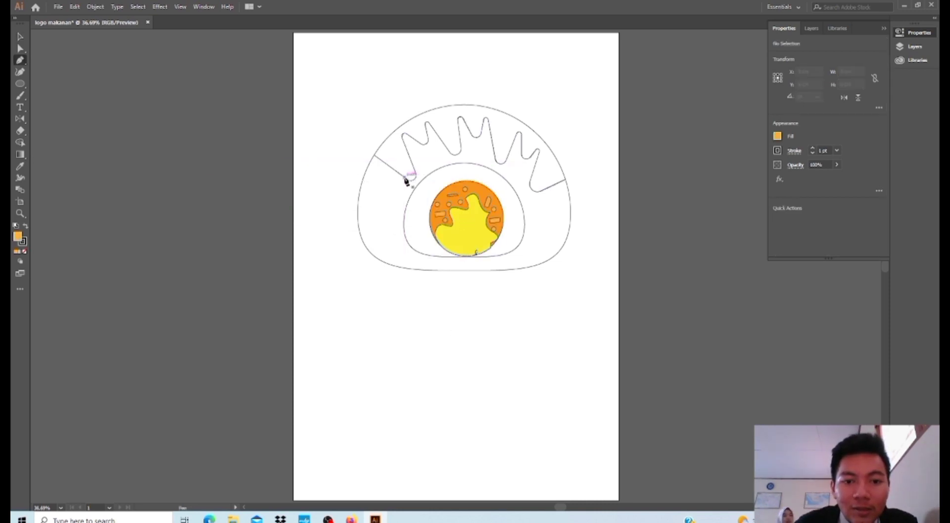
left_click(406, 178)
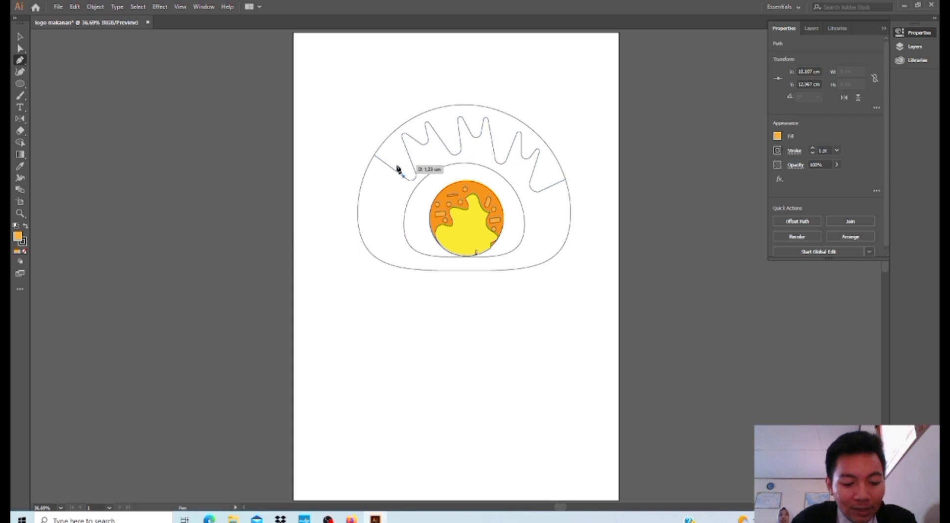
key("Escape")
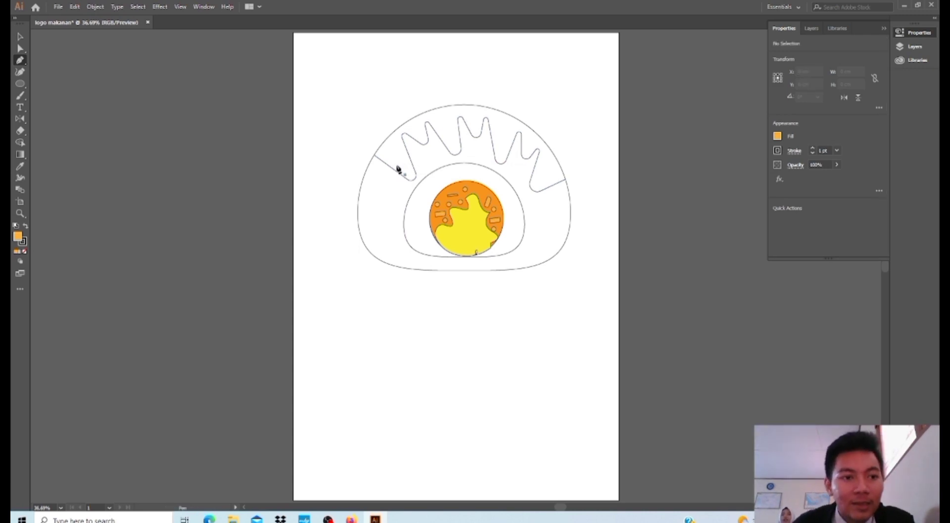
left_click(20, 42)
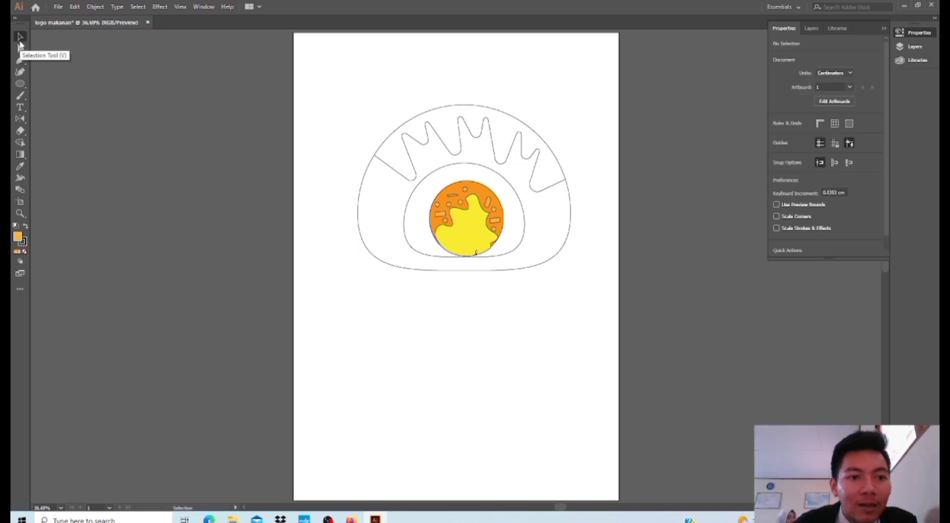
- Delete the rounded zigzag path that runs across the upper part of the outer dome
left_click(404, 168)
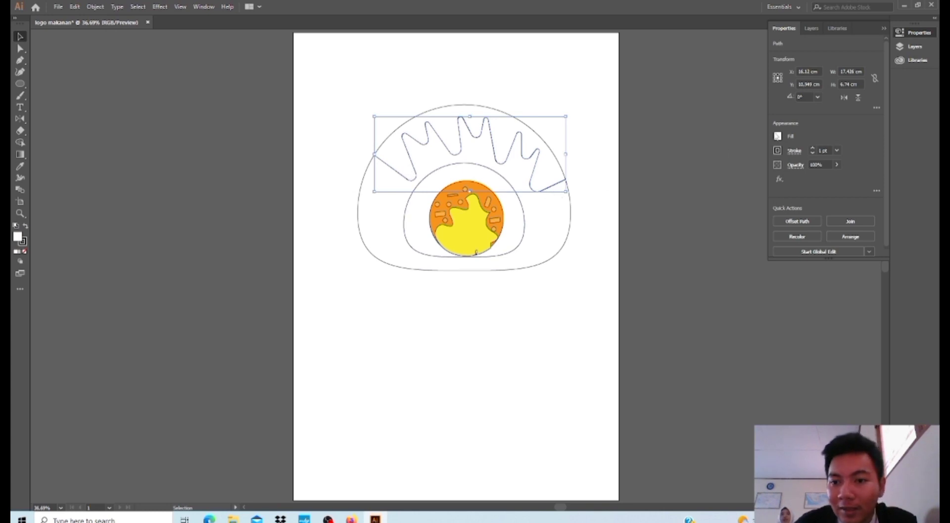
left_click(778, 135)
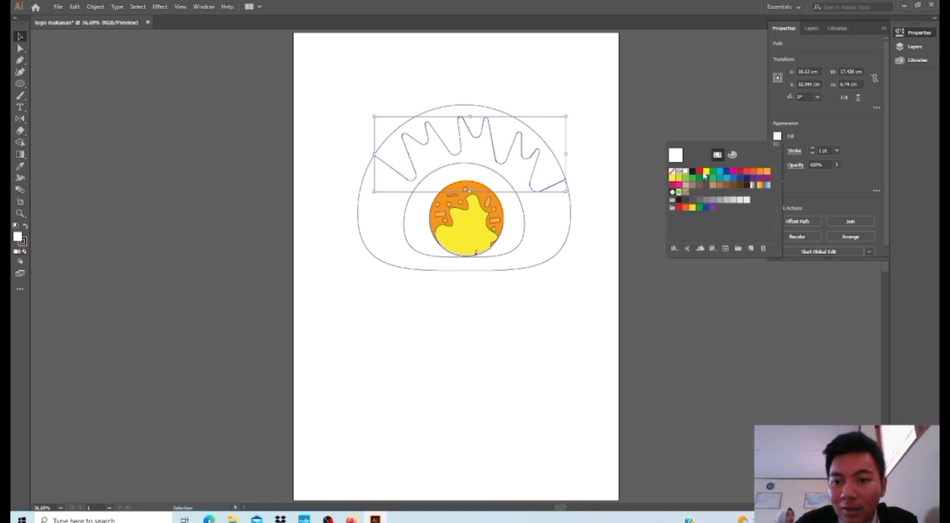
left_click(673, 183)
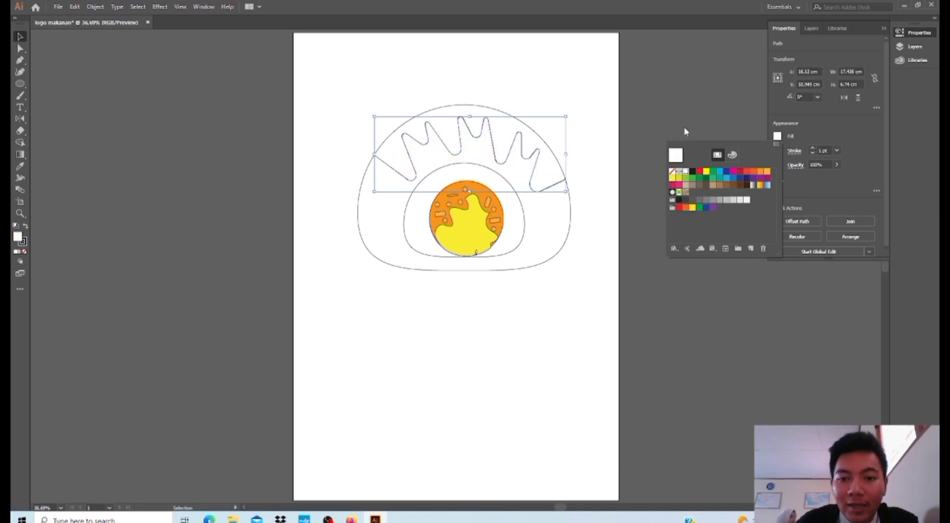
left_click(678, 128)
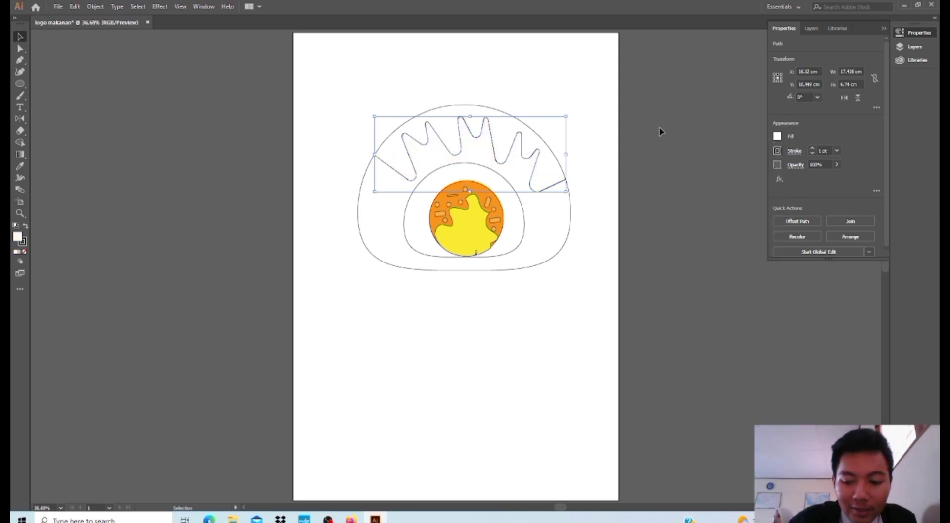
key("Delete")
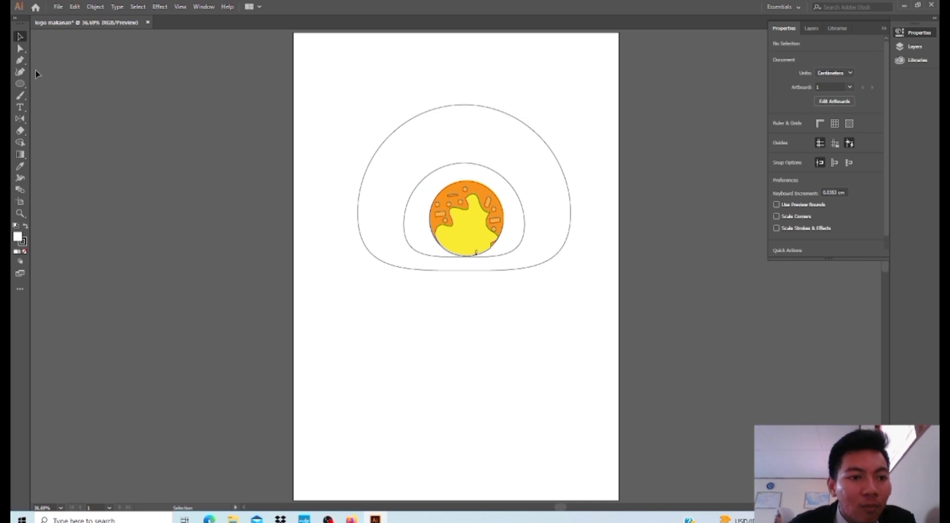
- Draw a sharp zigzag with the Pen tool between the two domes, from the outer dome's left edge to its right edge, with seven inward points
left_click(20, 60)
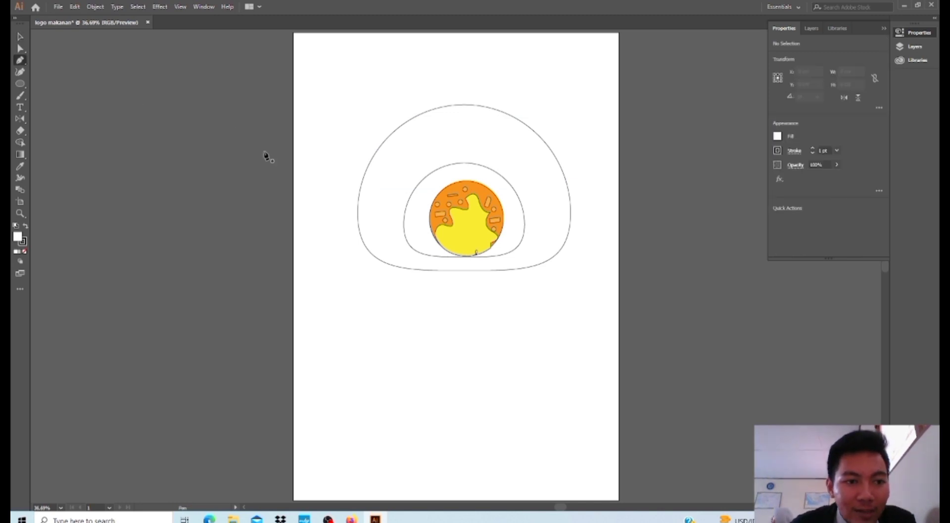
left_click(371, 160)
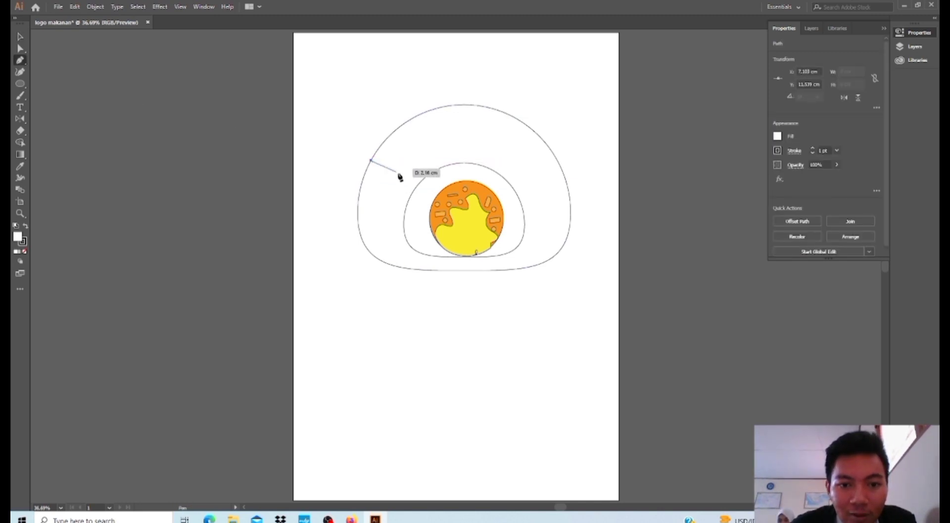
left_click(415, 181)
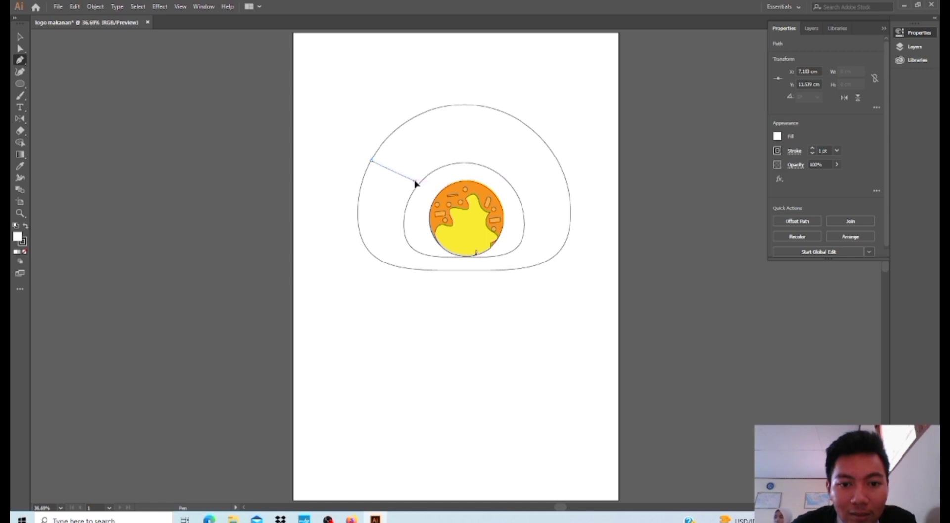
left_click(387, 138)
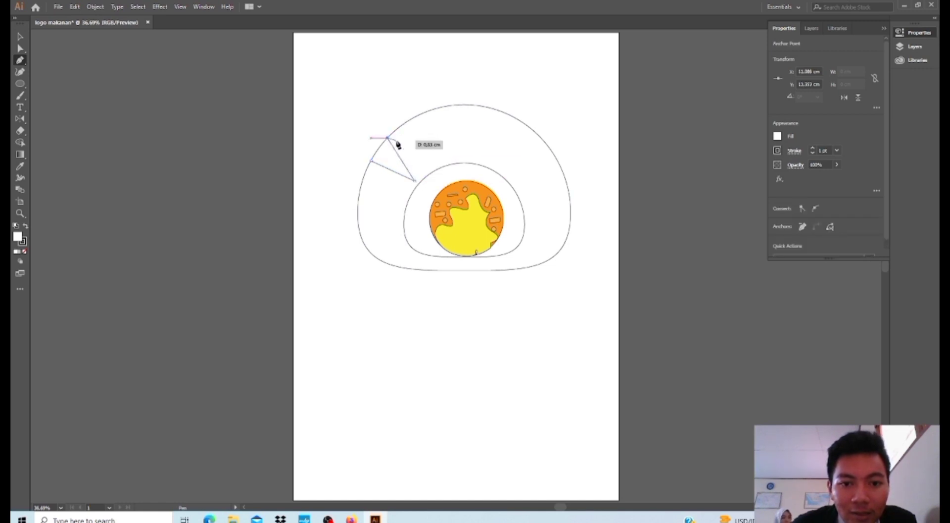
left_click(422, 160)
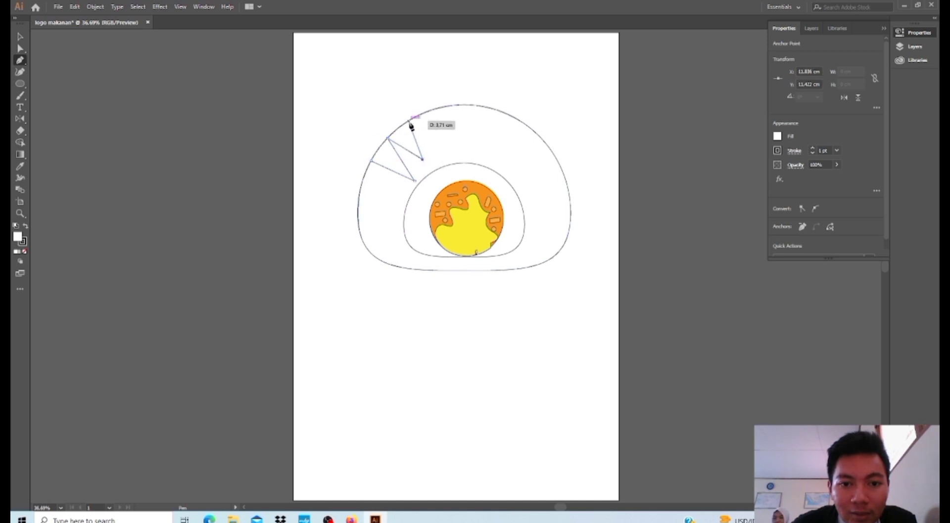
left_click(409, 120)
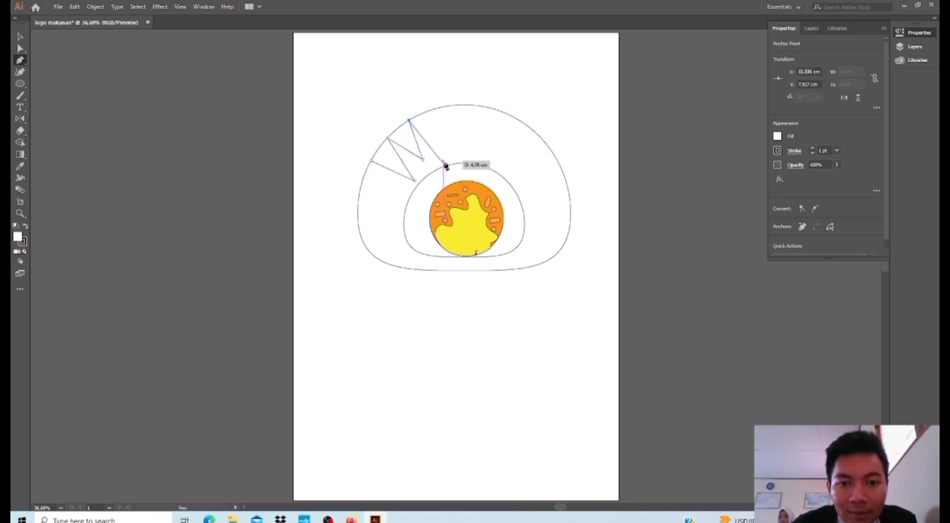
left_click(447, 159)
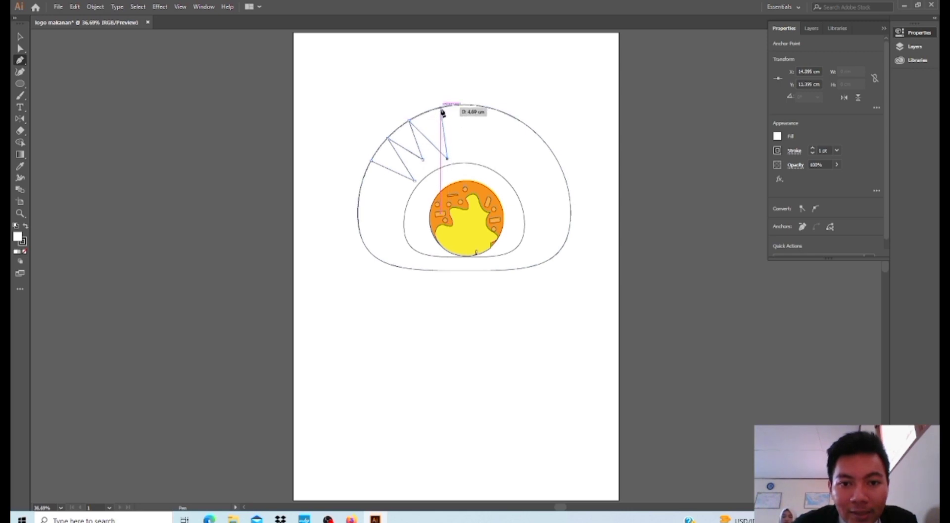
left_click(440, 108)
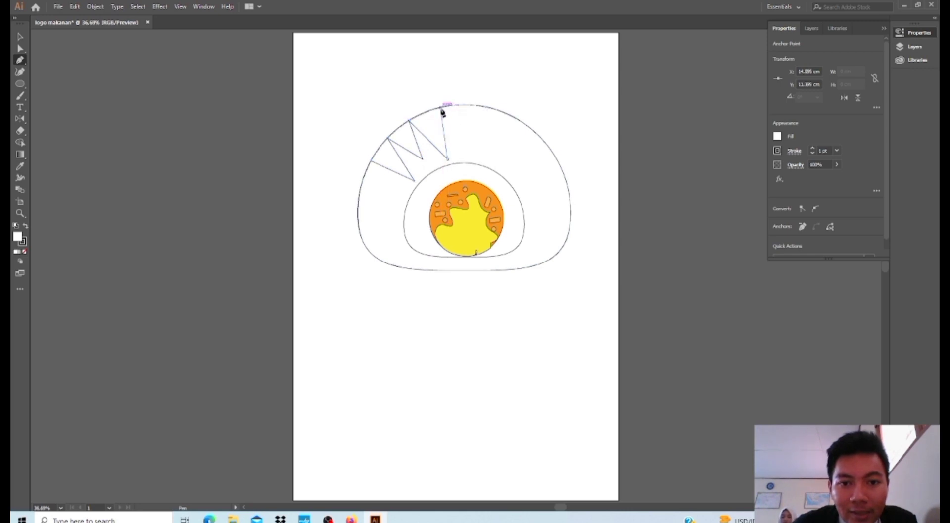
left_click(468, 145)
left_click(470, 104)
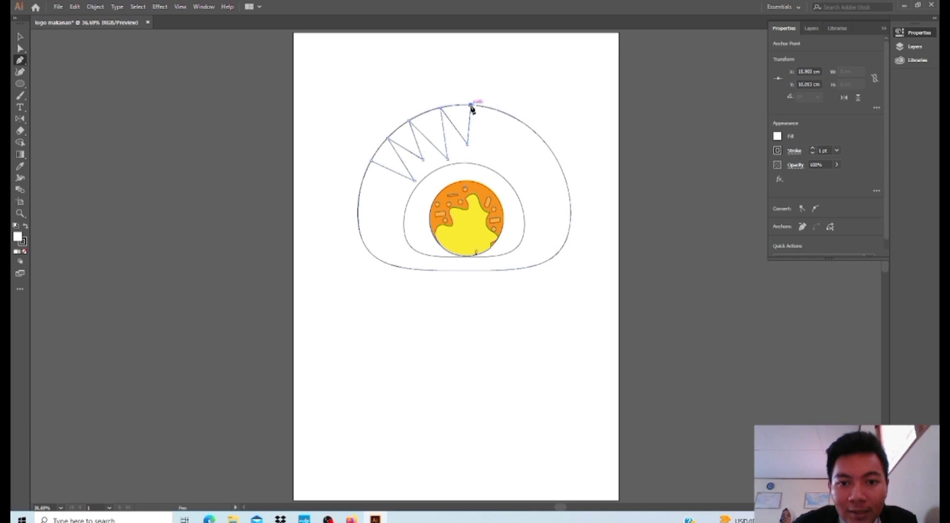
left_click(488, 162)
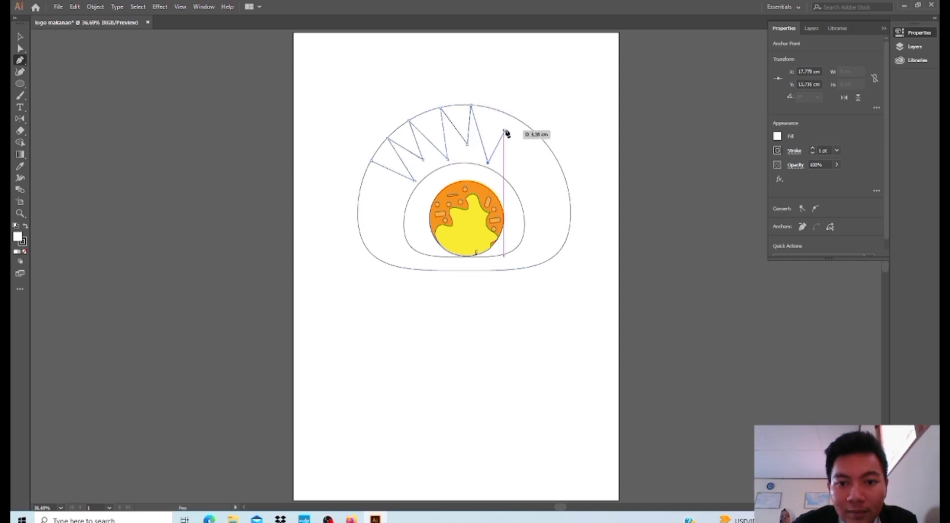
left_click(510, 115)
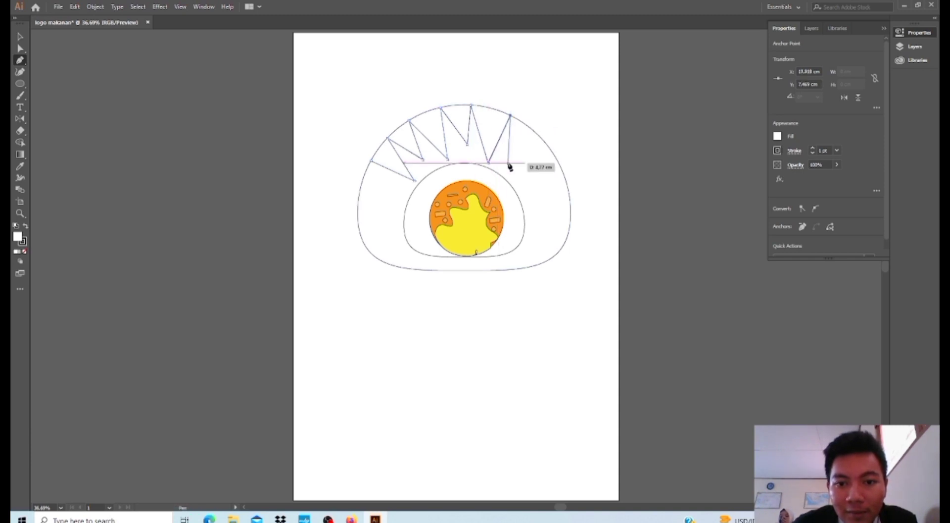
left_click(514, 160)
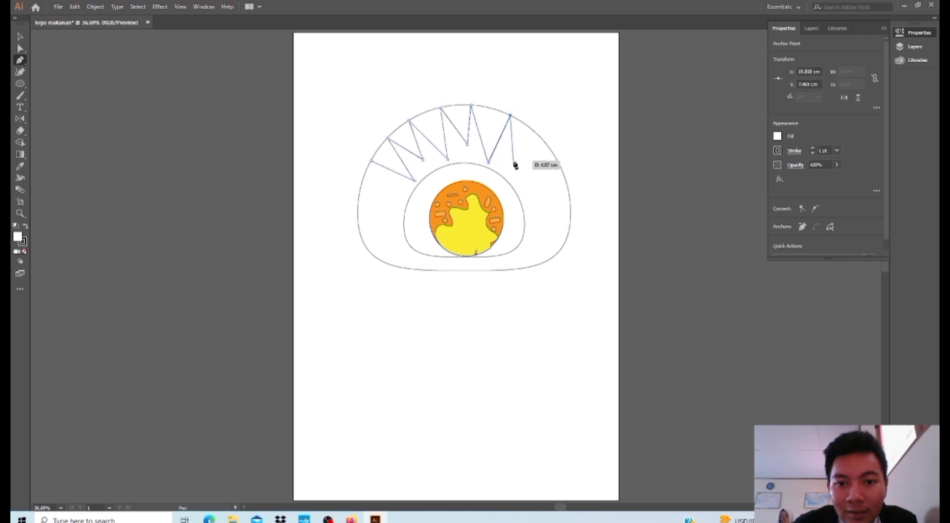
left_click(533, 130)
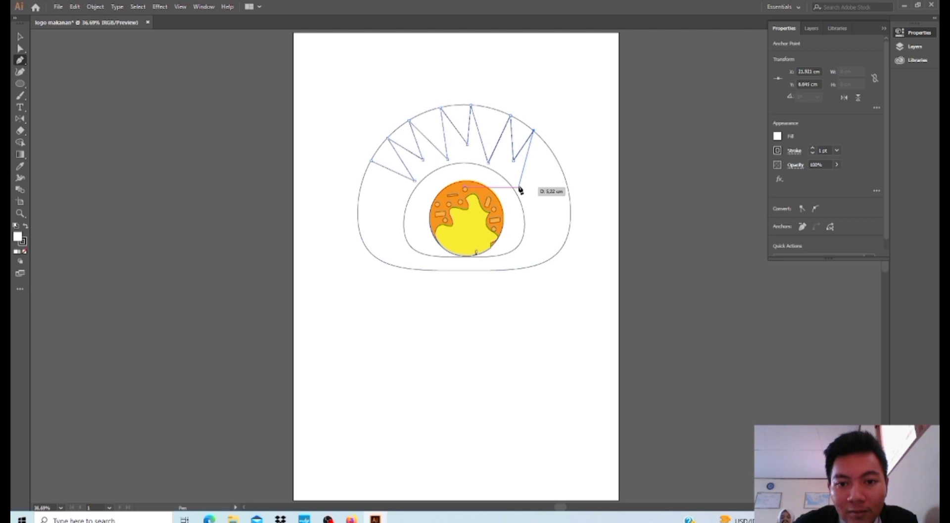
left_click(519, 187)
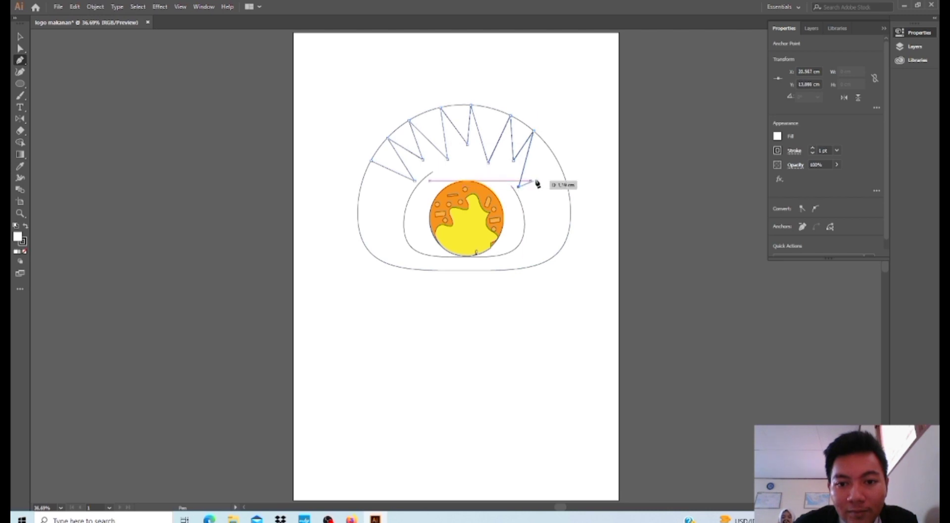
left_click(557, 160)
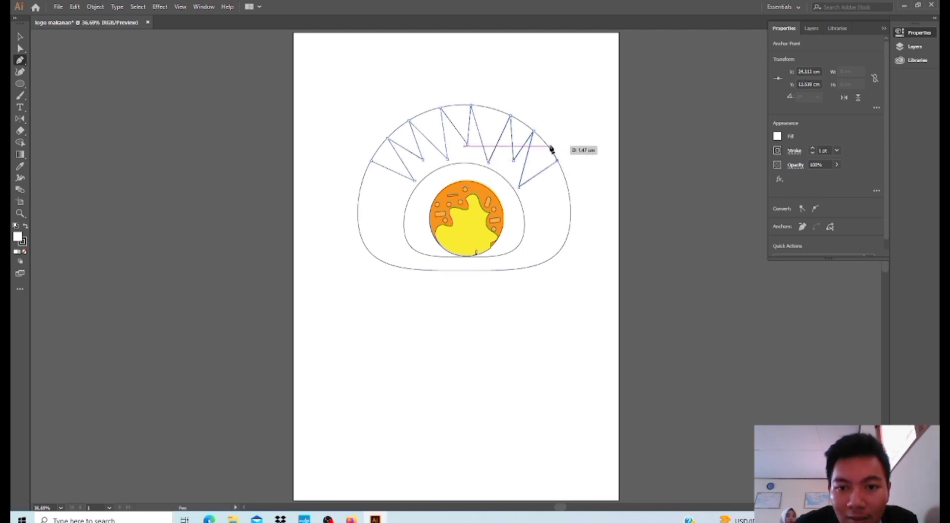
- Trace the zigzag path back along the outer dome's upper curve and close it at its starting point
left_click(548, 145)
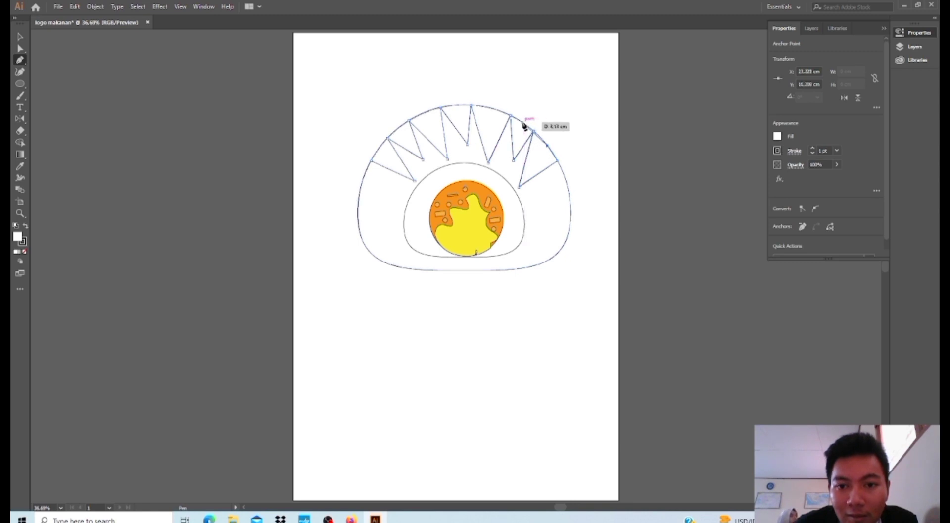
left_click(523, 121)
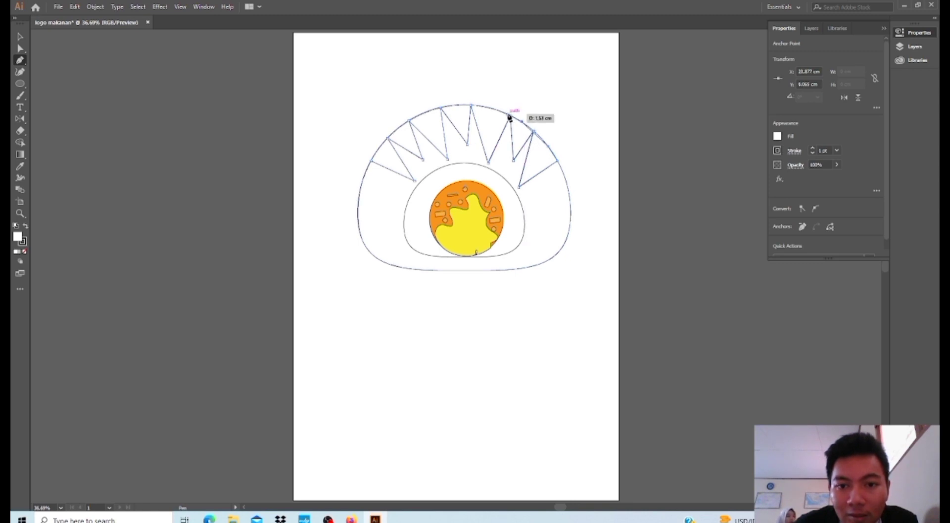
left_click(460, 106)
left_click(442, 107)
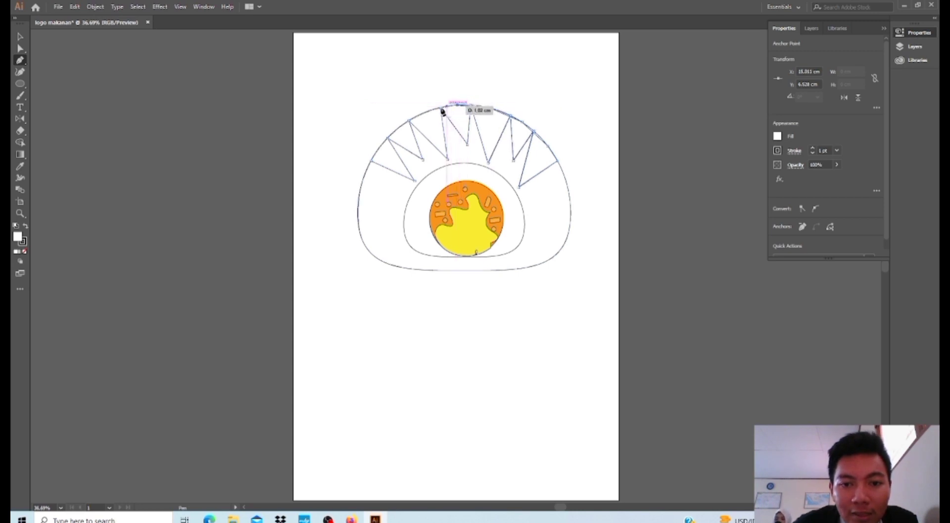
left_click(417, 117)
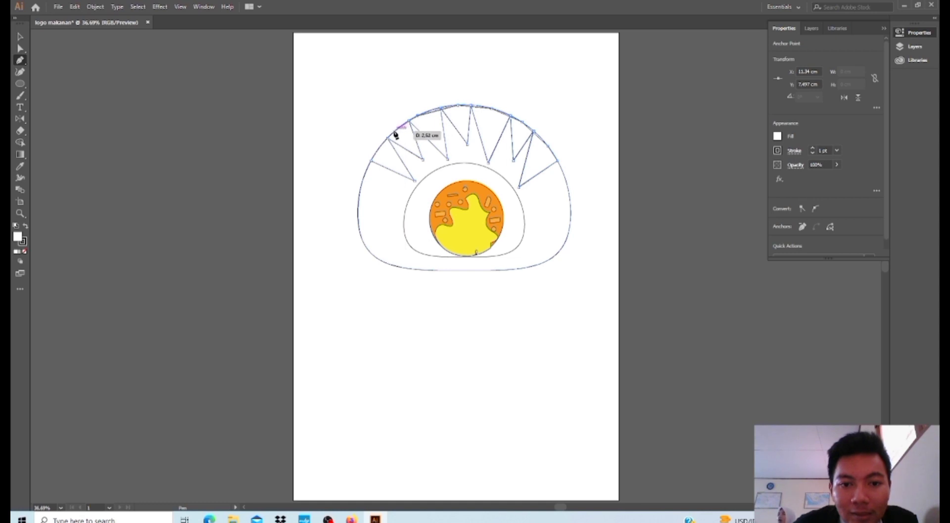
left_click(394, 133)
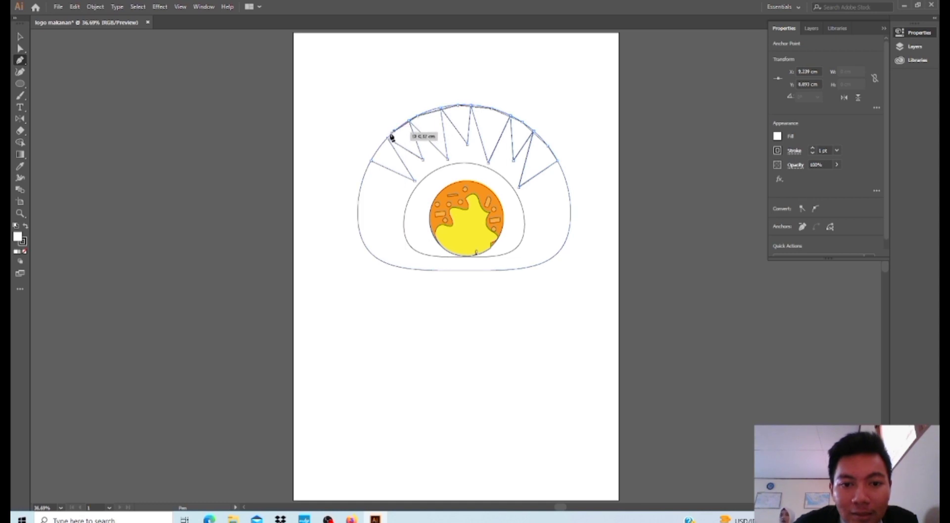
left_click(376, 157)
left_click(372, 162)
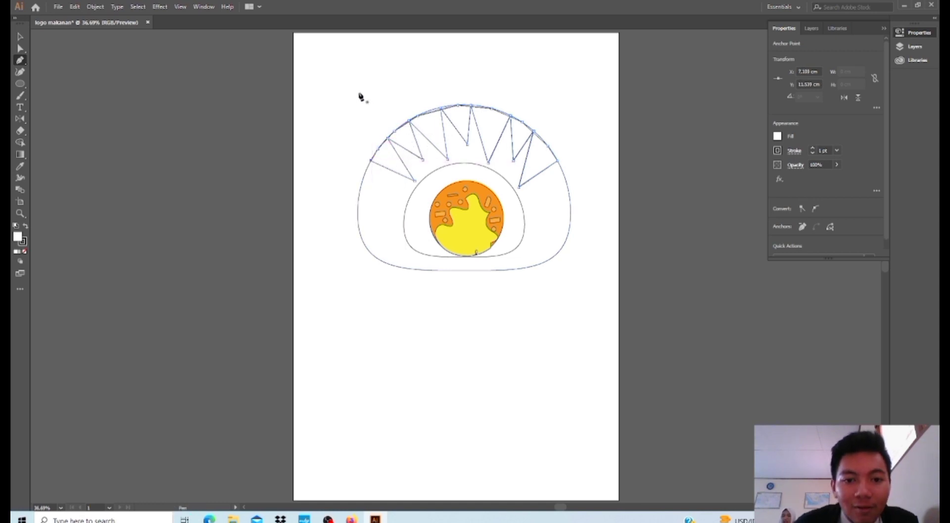
left_click(20, 36)
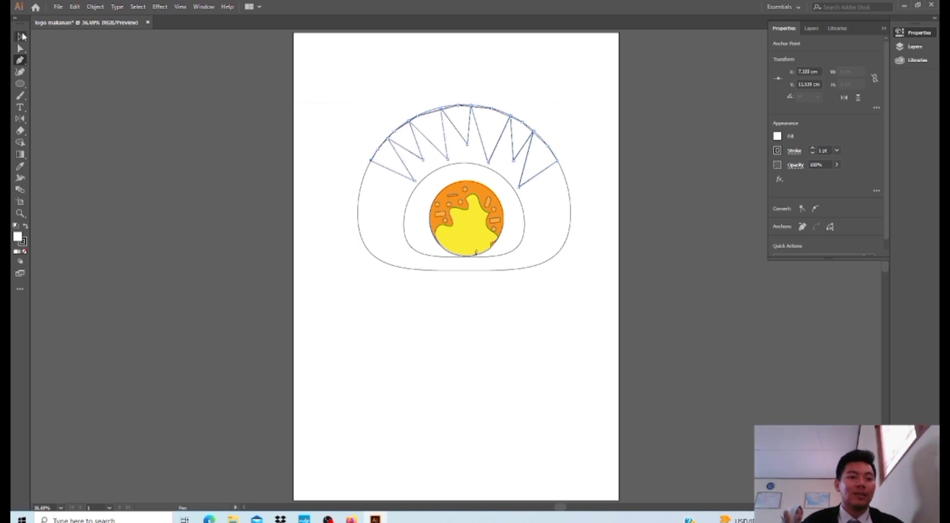
left_click(198, 156)
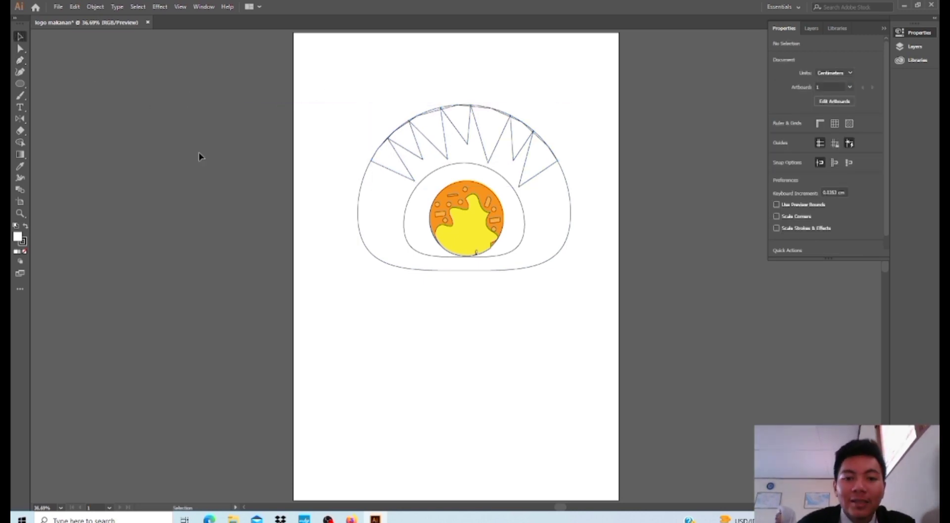
- Fill the outer dome with the orange sampled from the central circle
left_click(381, 230)
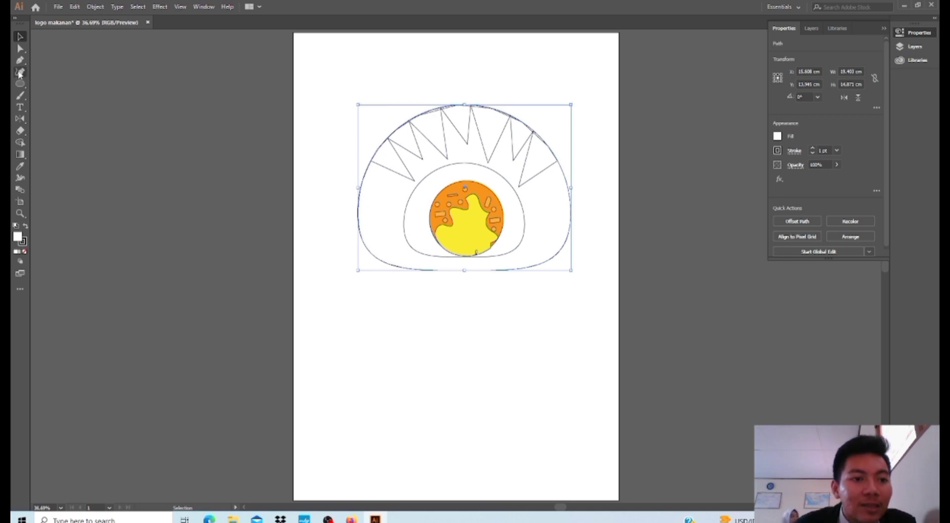
key("i")
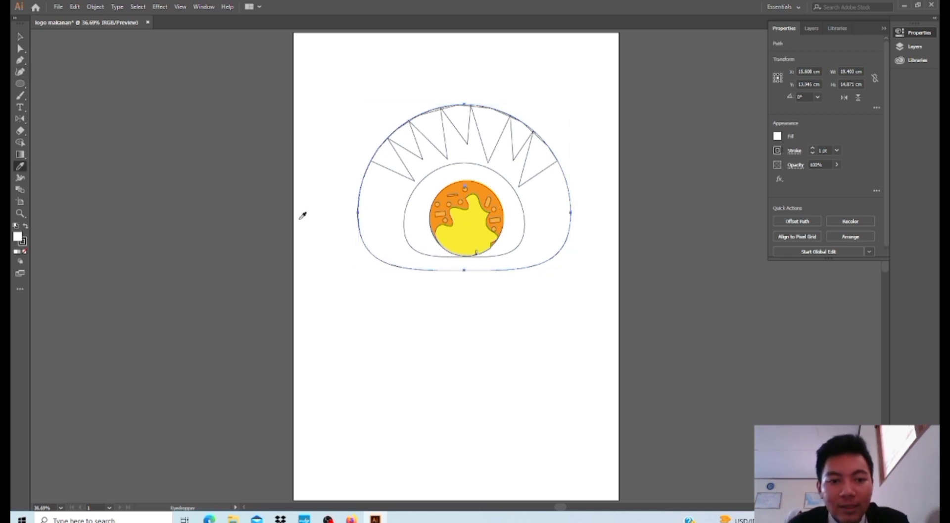
left_click(478, 186)
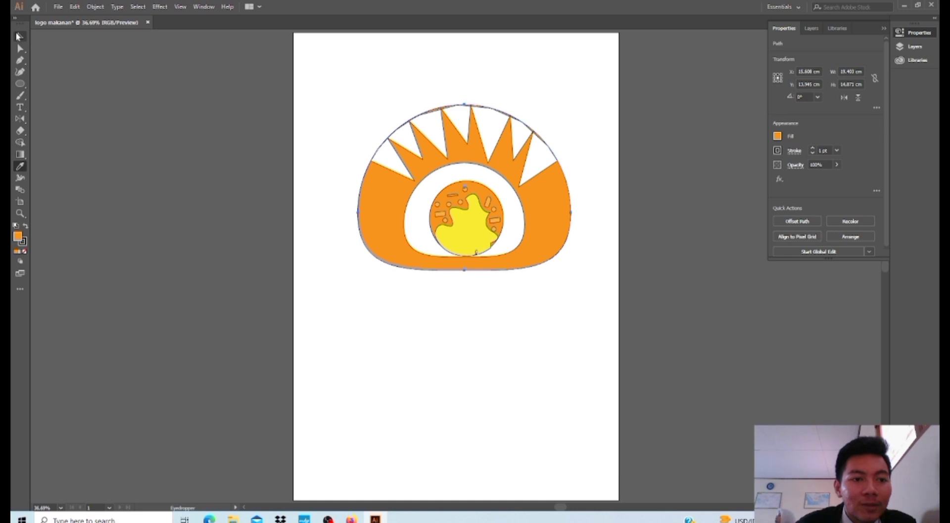
left_click(18, 36)
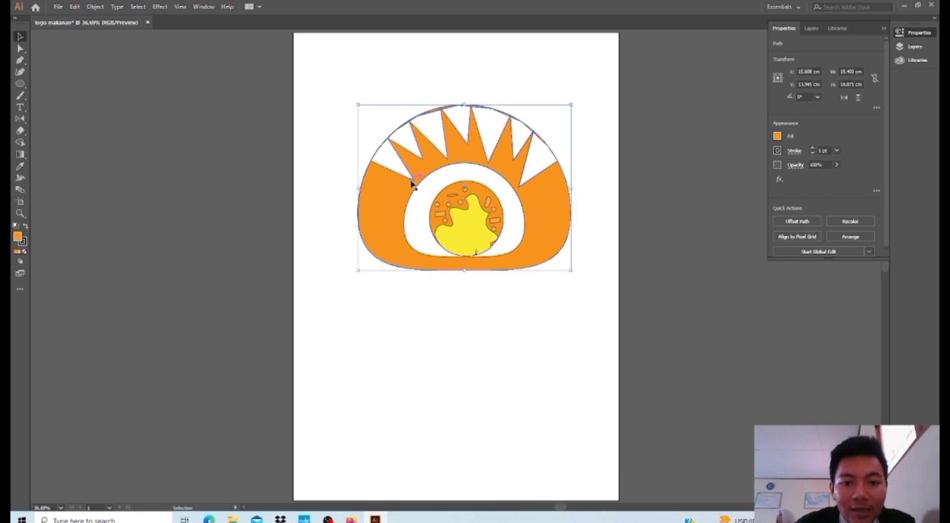
left_click(252, 138)
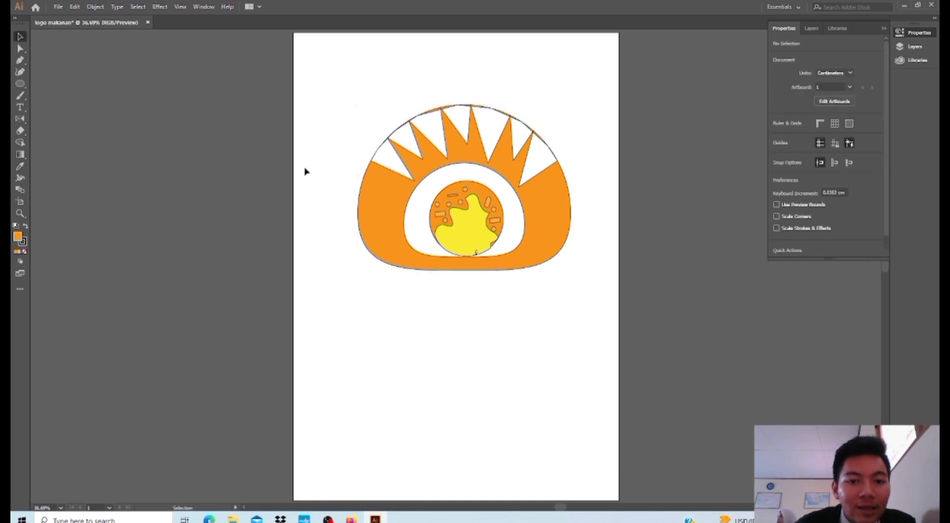
- Round the two leftmost inward points of the white zigzag with corner radii of about 0.3 cm and 0.49 cm
left_click(19, 49)
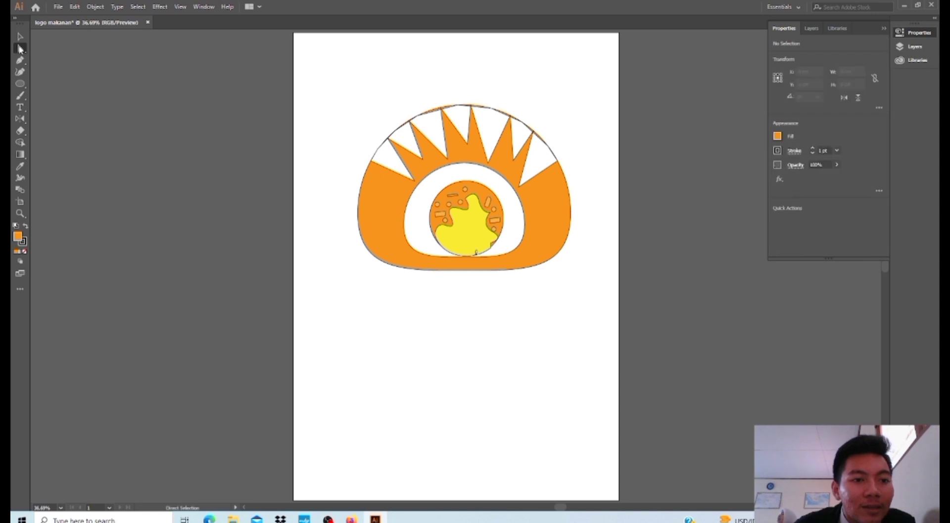
left_click(410, 182)
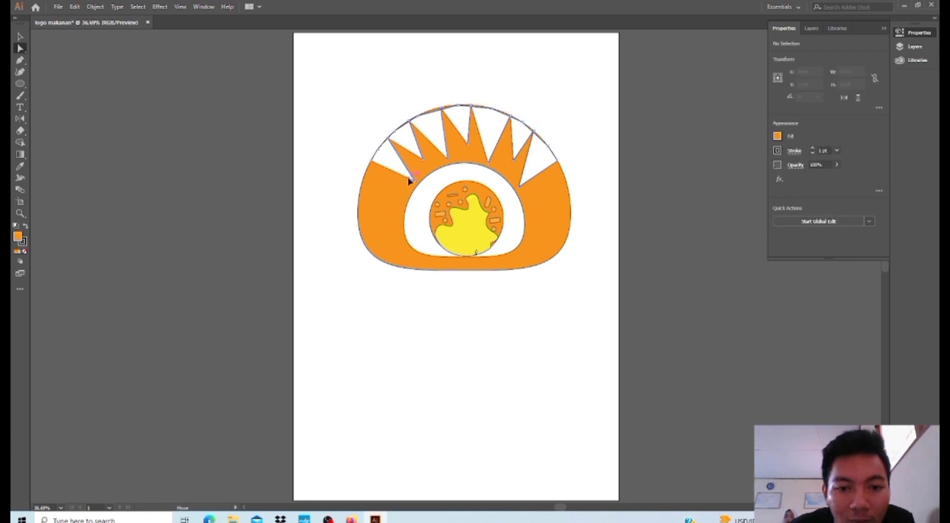
left_click_drag(415, 182, 416, 184)
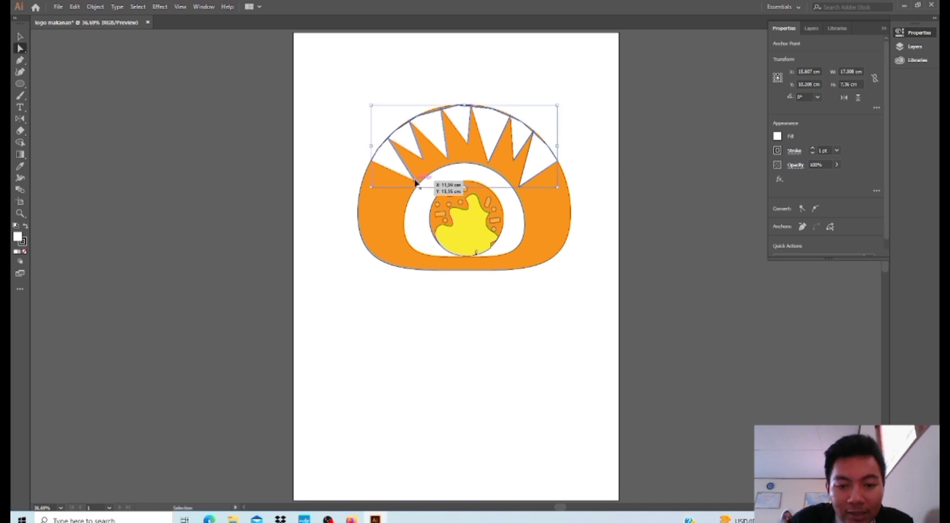
key("ctrl+equal")
key("ctrl+equal")
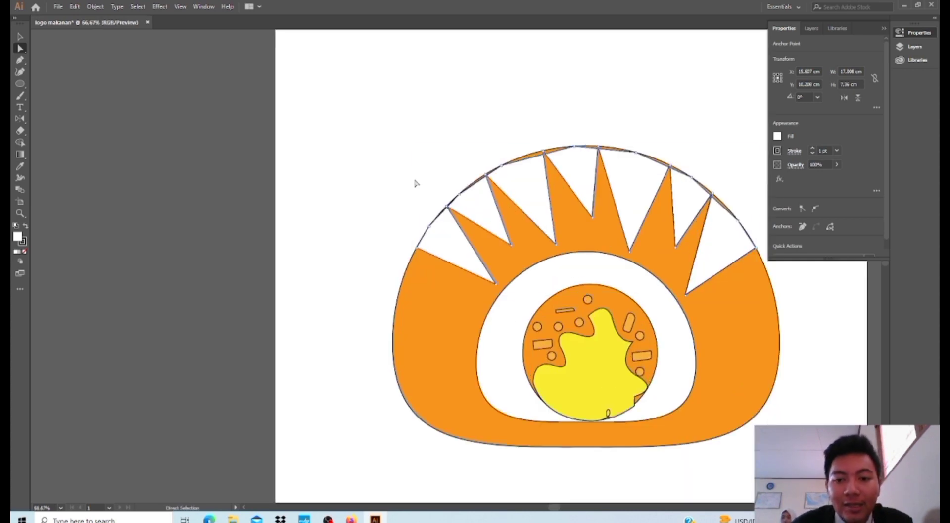
left_click(495, 285)
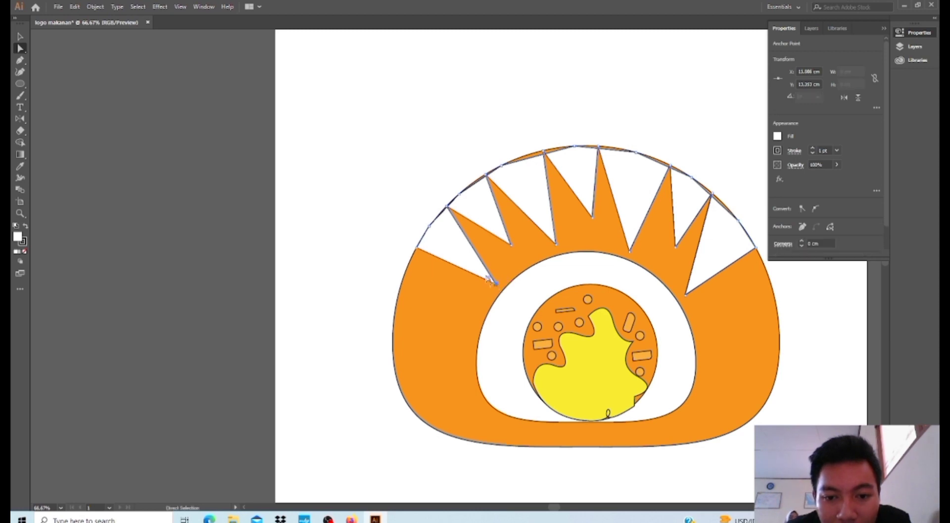
mouse_move(492, 280)
left_mouse_down()
mouse_move(482, 268)
mouse_move(487, 277)
left_mouse_up()
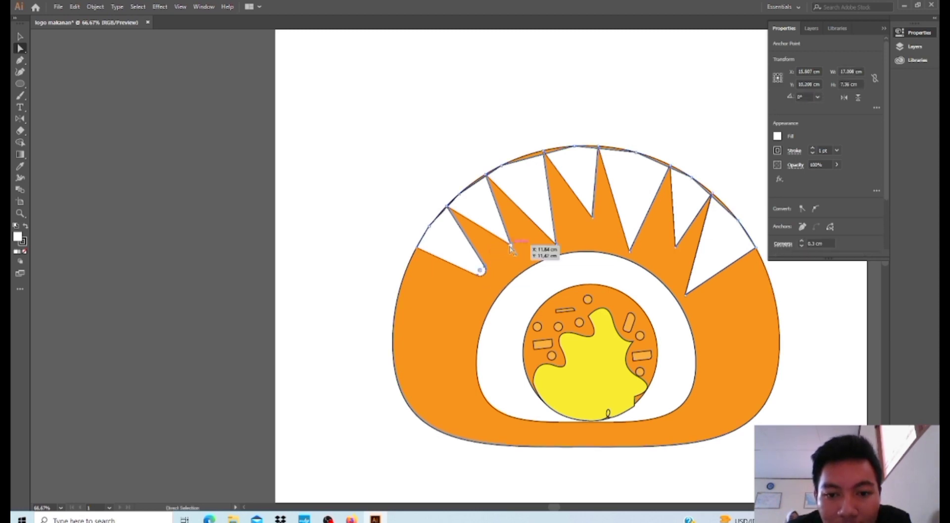
left_click(508, 242)
left_click_drag(506, 237, 494, 225)
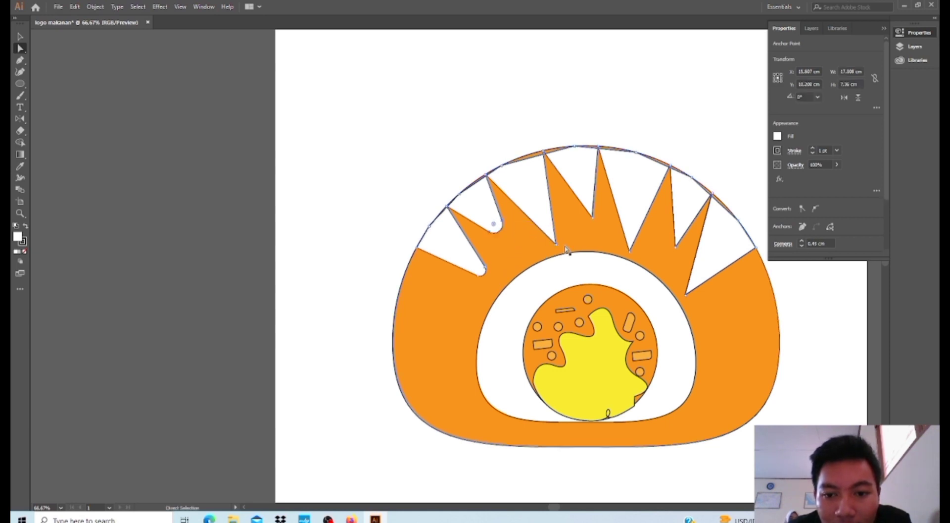
- Round the three middle inward points of the white zigzag, giving the central one a radius of about 0.38 cm
left_click(557, 244)
left_click_drag(553, 237, 588, 200)
left_click(592, 215)
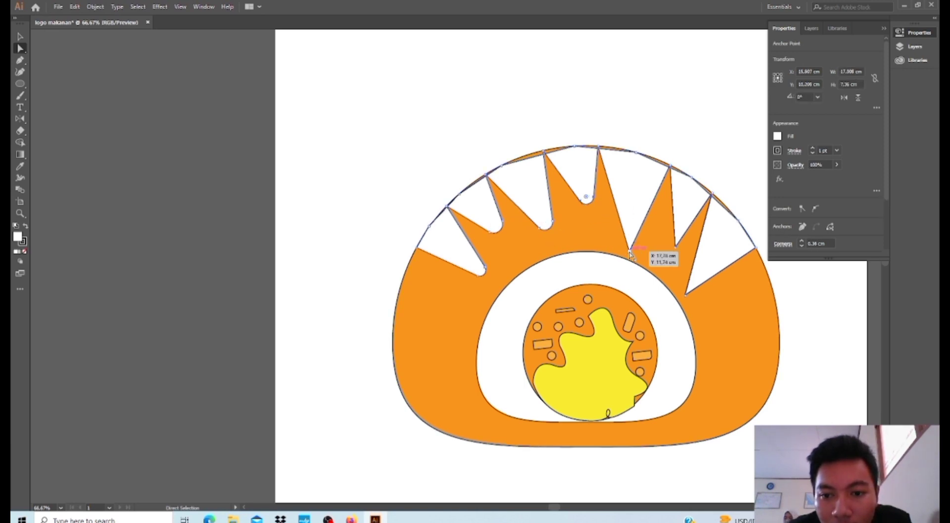
left_click(631, 246)
left_click_drag(631, 239, 632, 225)
- Round the two rightmost inward points of the white zigzag with radii of about 0.39 cm and 0.5 cm
left_click(676, 246)
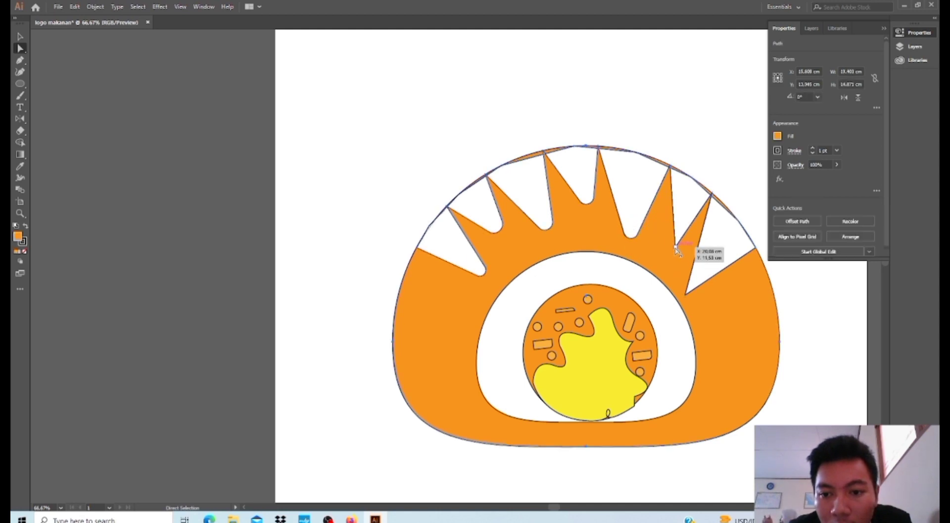
left_click_drag(679, 240, 684, 226)
left_click(685, 295)
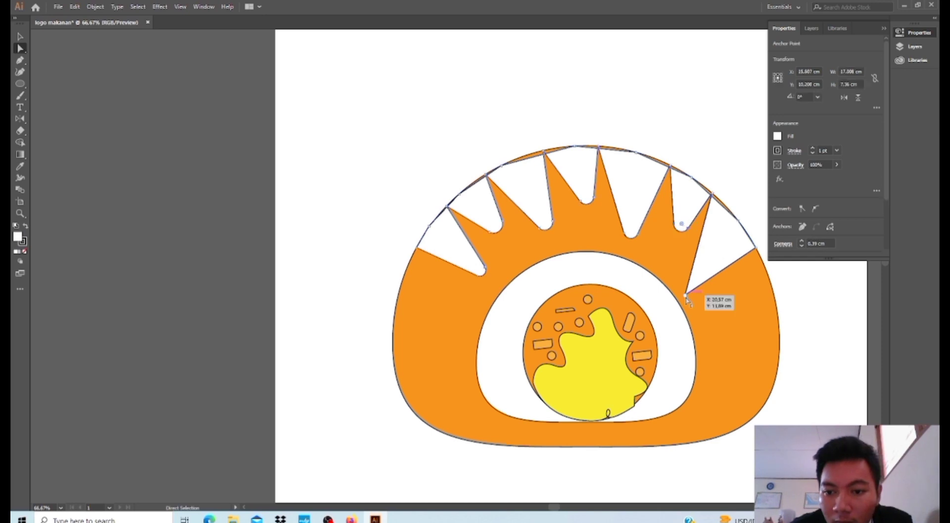
left_click_drag(691, 290, 703, 276)
- Round the three left outward peaks of the zigzag with radii of about 0.17, 0.2 and 0.24 cm
left_click(448, 208)
left_click(448, 208)
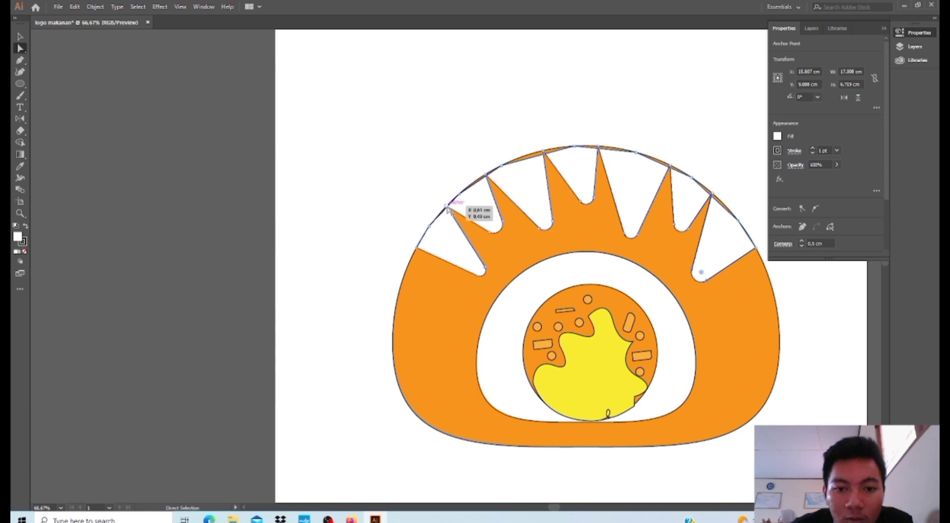
left_click(455, 215)
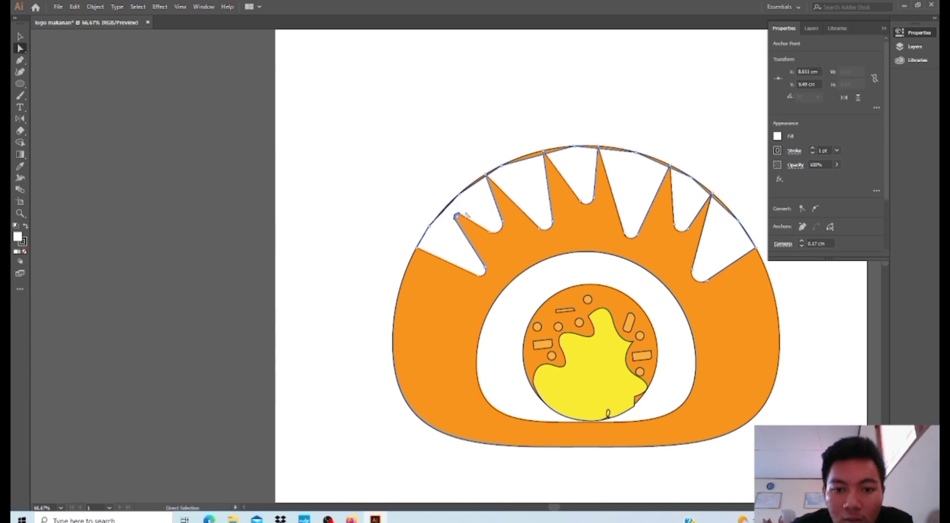
left_click(486, 175)
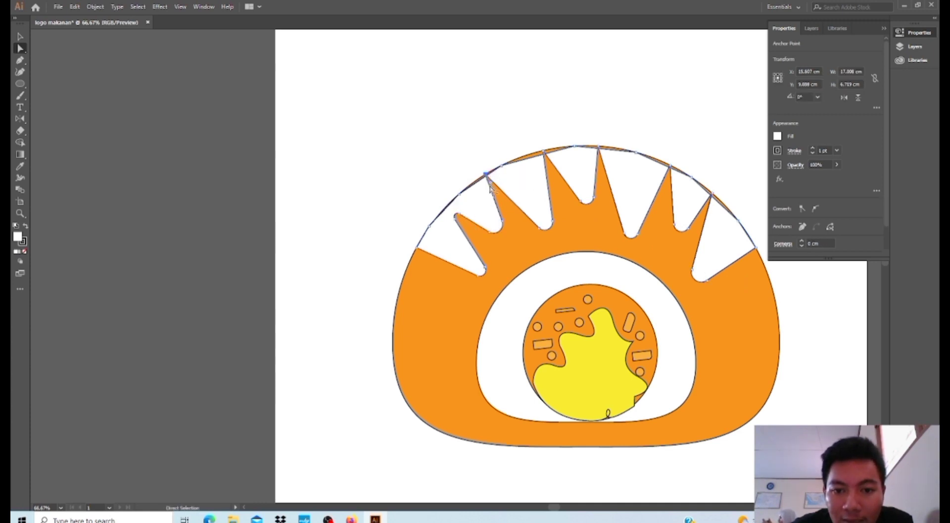
left_click(495, 190)
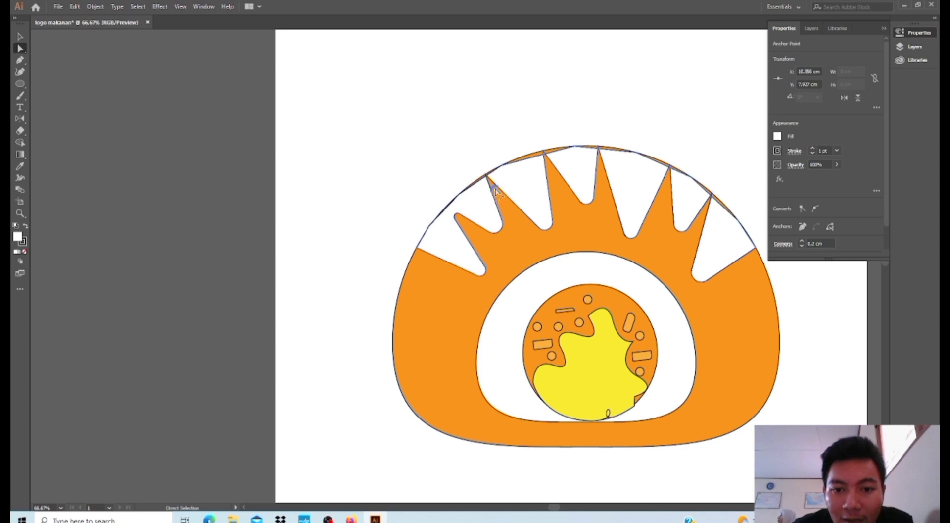
left_click(496, 190)
left_click(545, 152)
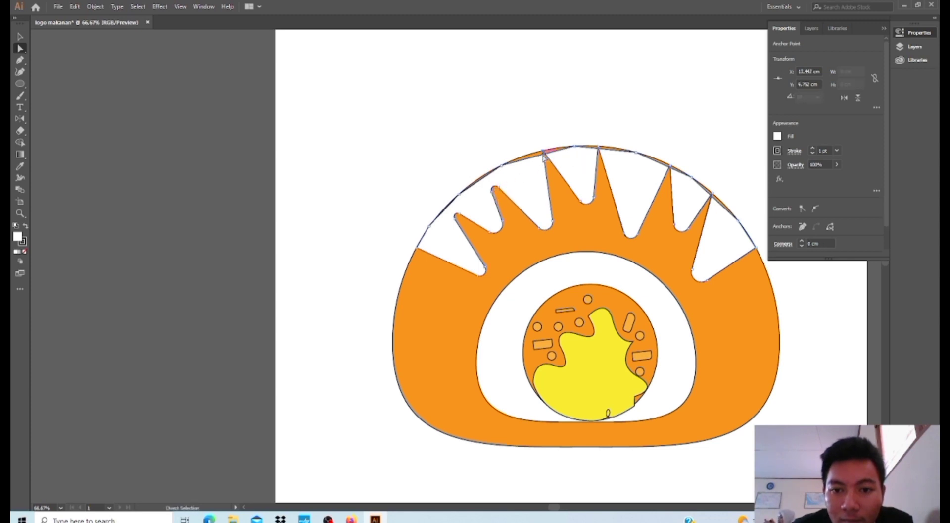
left_click_drag(547, 163, 561, 172)
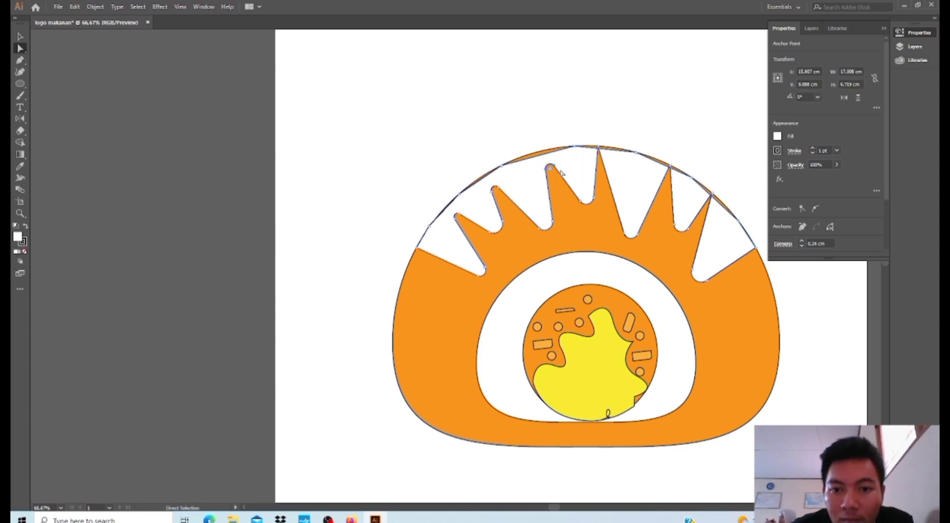
- Round the three right outward peaks of the zigzag with radii of about 0.16, 0.25 and 0.12 cm
left_click(599, 147)
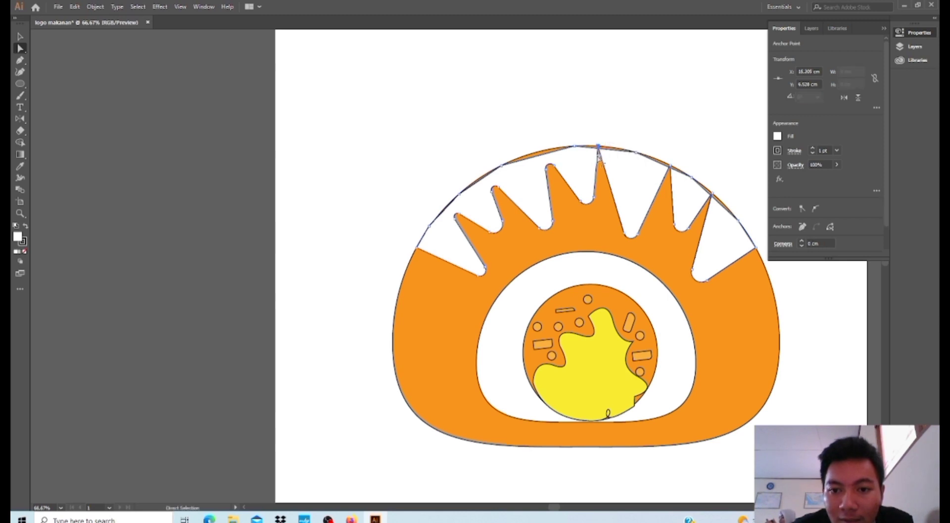
left_click_drag(598, 148, 599, 162)
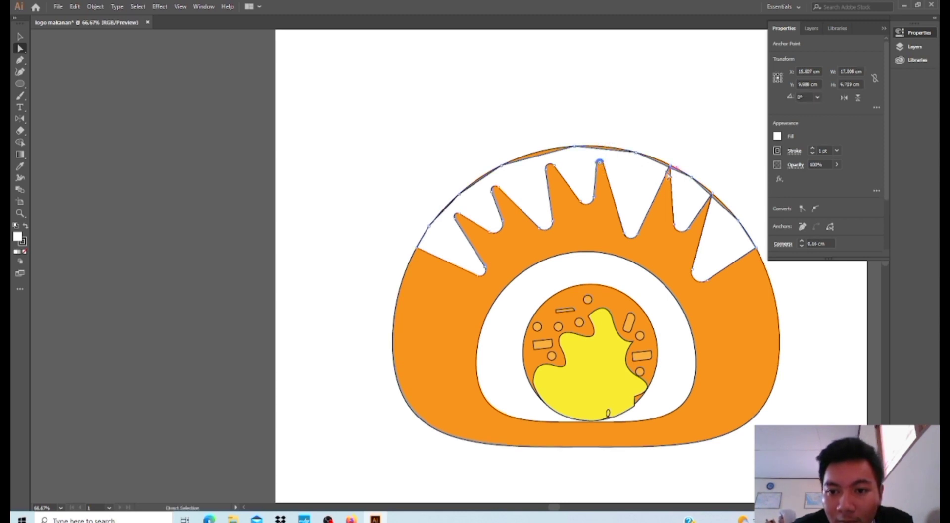
left_click(671, 168)
left_click_drag(672, 176, 668, 185)
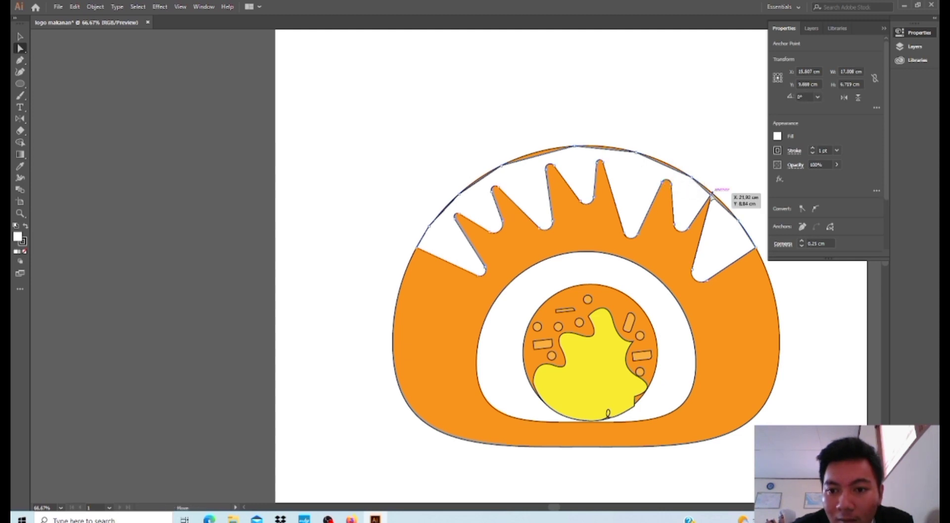
left_click(711, 194)
mouse_move(713, 206)
left_mouse_down()
mouse_move(706, 212)
mouse_move(701, 202)
left_mouse_up()
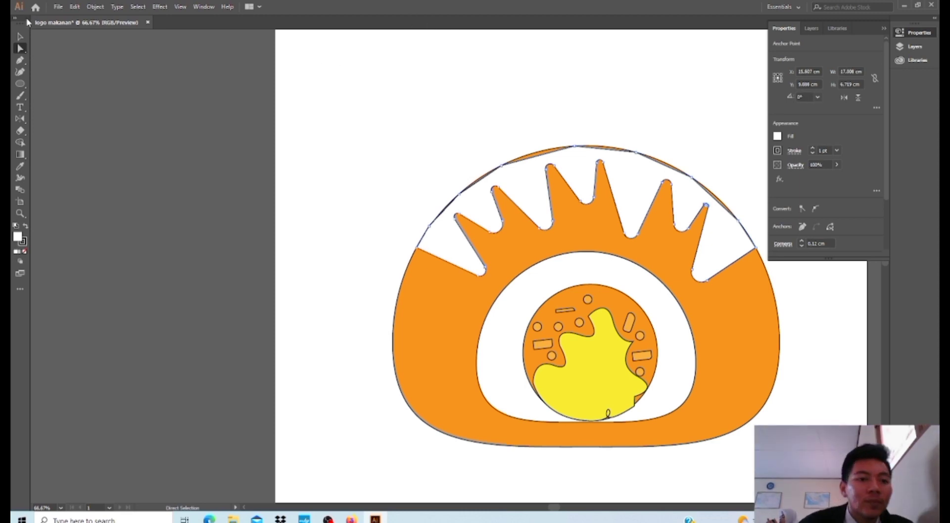
- Fill the zigzag shape with the yellow sampled from the shape inside the central circle
left_click(19, 35)
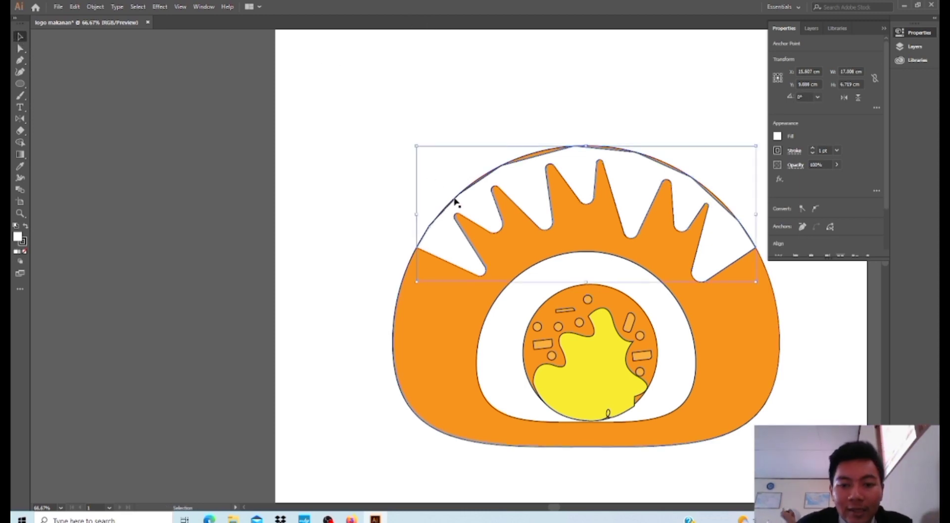
key("i")
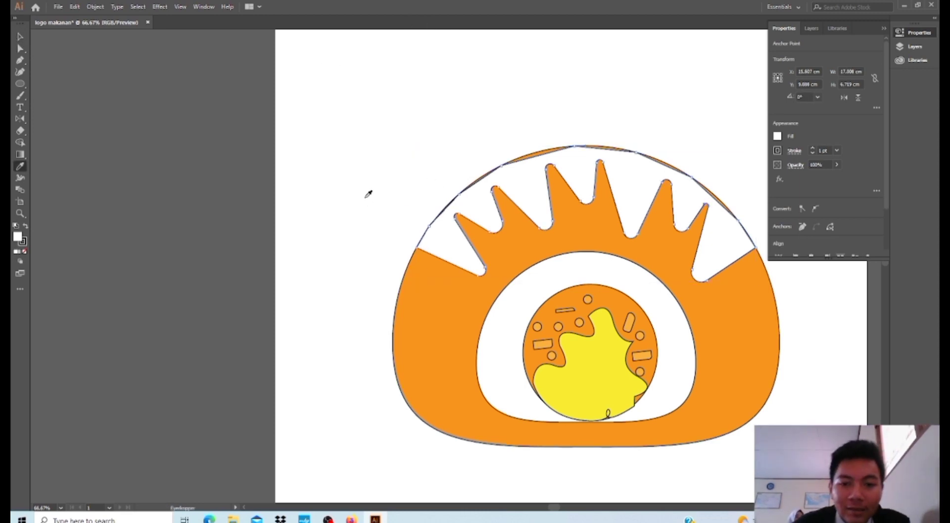
left_click(604, 381)
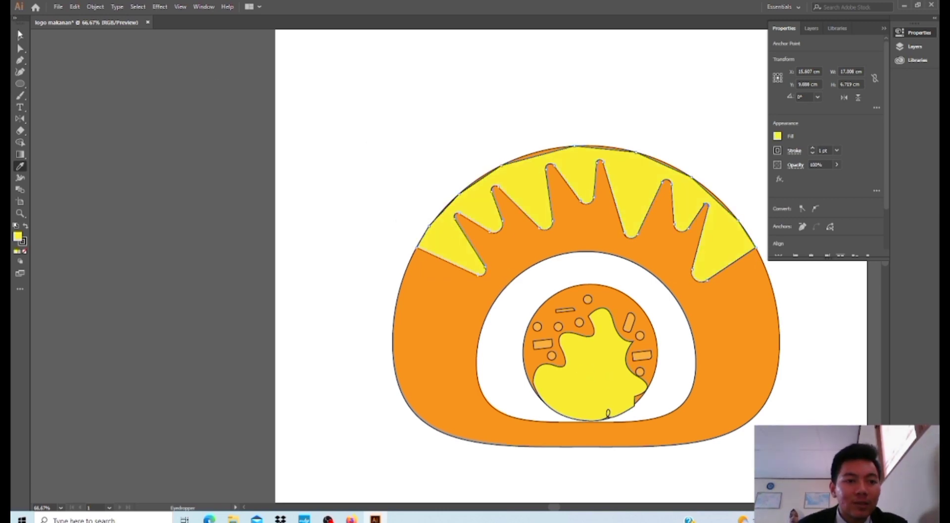
left_click(18, 37)
left_click(129, 96)
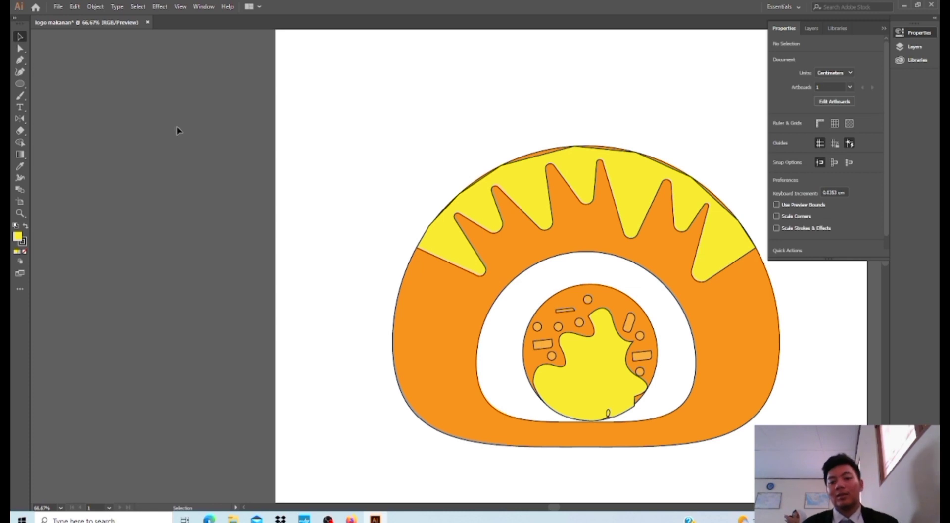
- Shift the yellow zigzag shape slightly upward on the outer dome and deselect it
left_click_drag(540, 228, 539, 221)
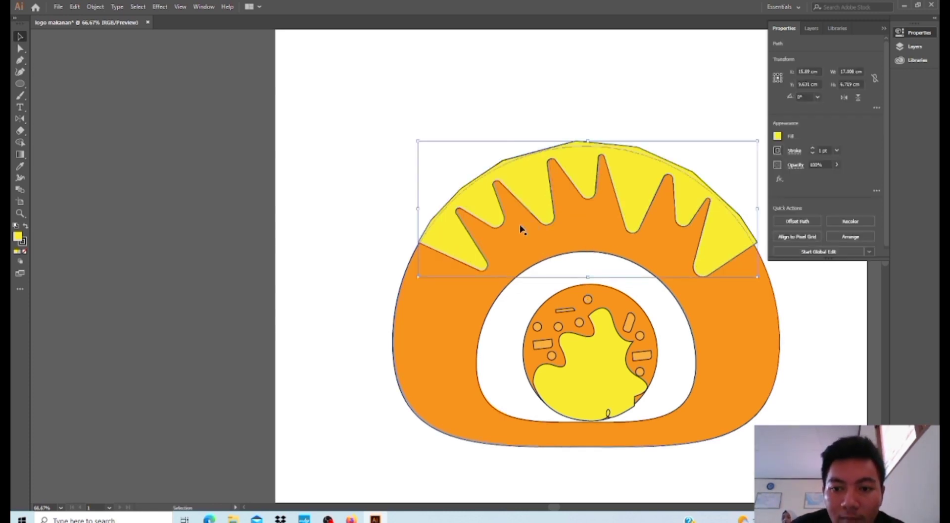
key("ctrl+shift+a")
key("ctrl+0")
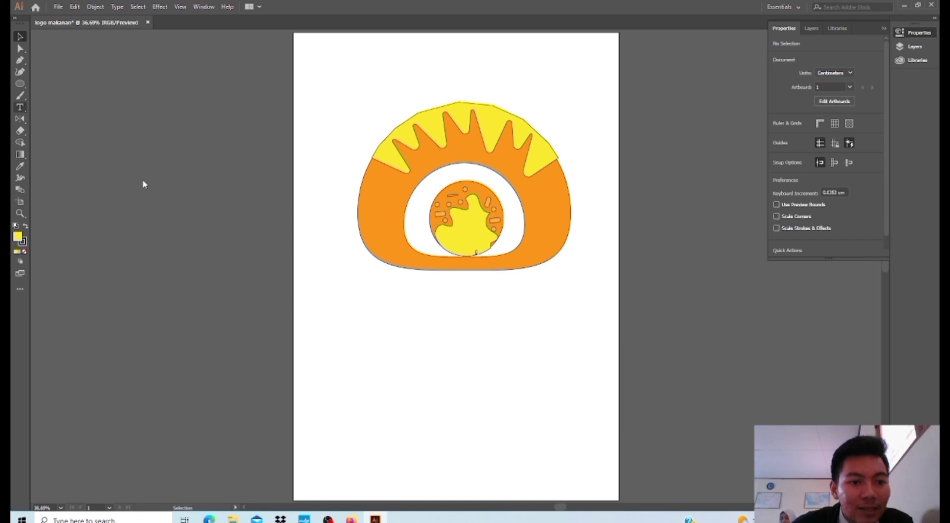
- Add the text BOOMULER and place it centred just below the outer dome
key("ctrl+v")
left_click_drag(180, 193, 493, 306)
left_click(486, 333)
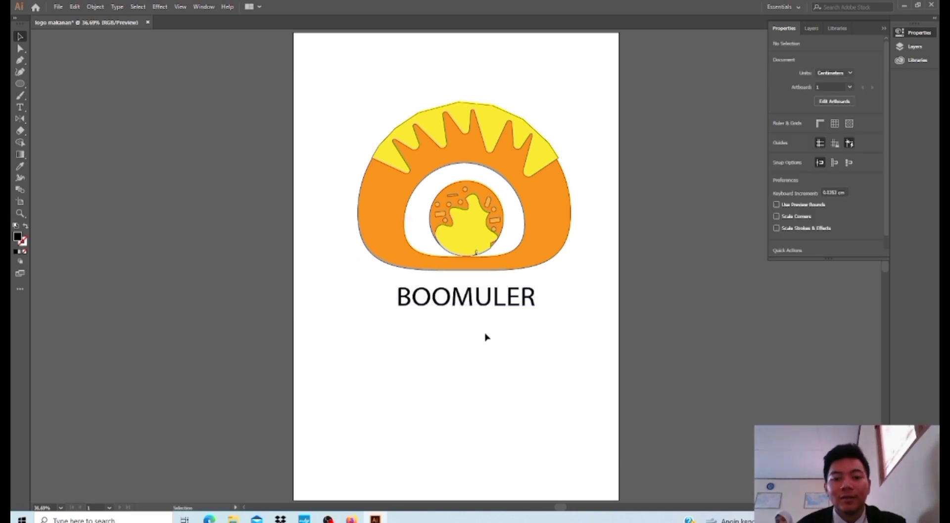
- Draw a black rectangle about 14.1 by 5.1 cm on the empty area beside the artboard
left_click(21, 84)
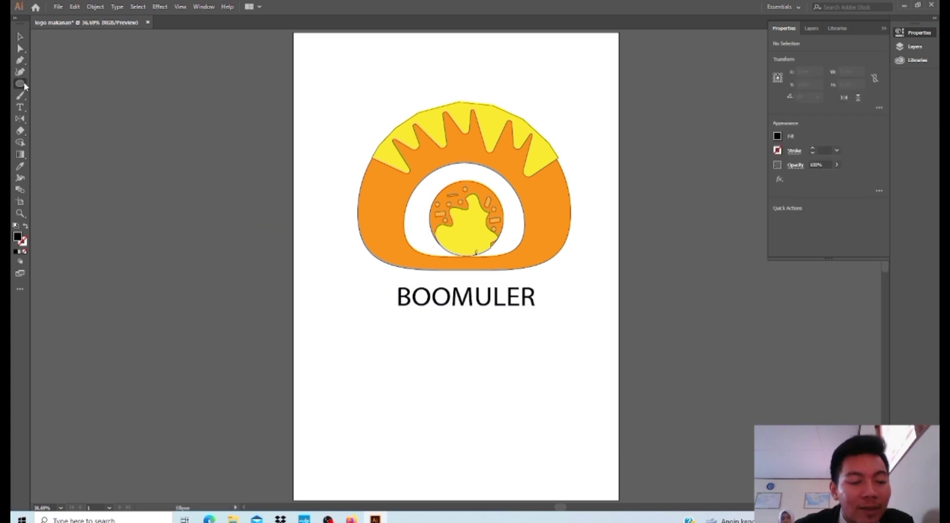
left_click_drag(22, 86, 68, 84)
left_click_drag(114, 158, 268, 213)
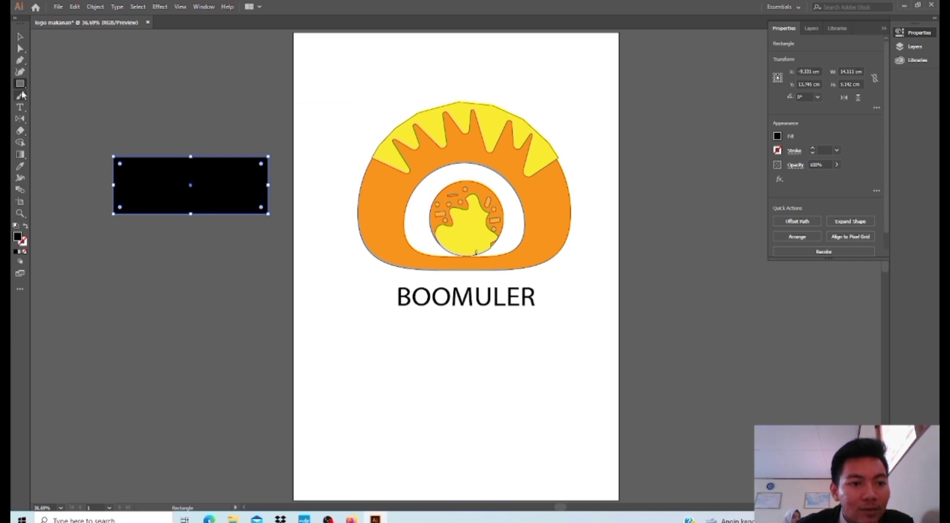
- Round the black rectangle's corners and place it directly below the dome, over the BOOMULER text
left_click(21, 48)
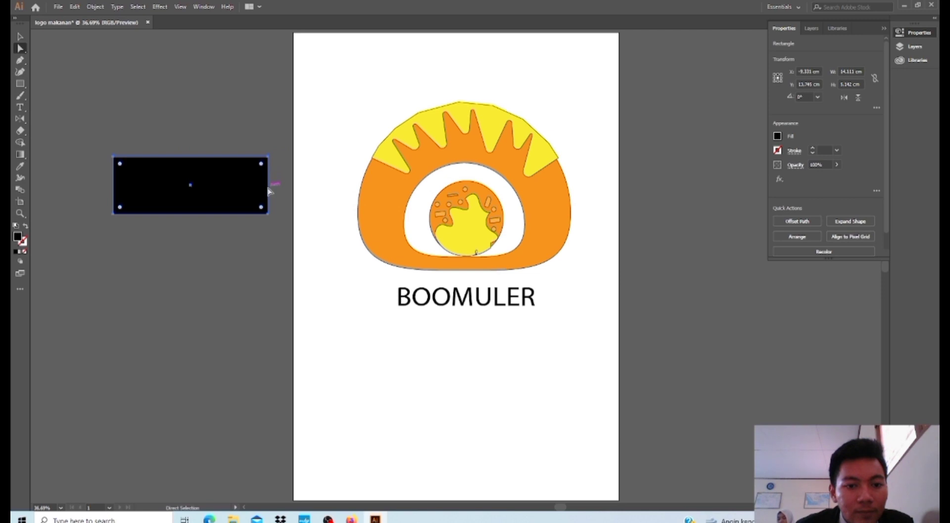
left_click_drag(268, 184, 237, 204)
left_click(20, 36)
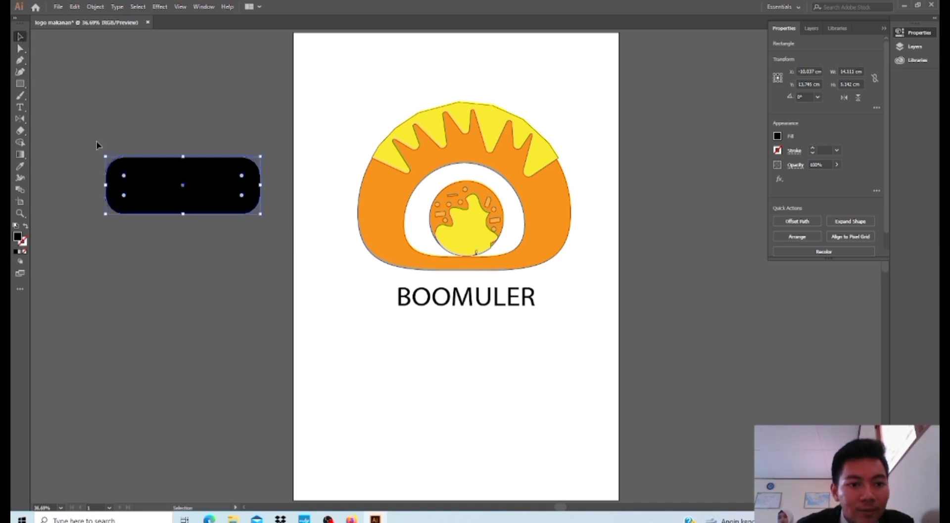
left_click_drag(156, 194, 436, 313)
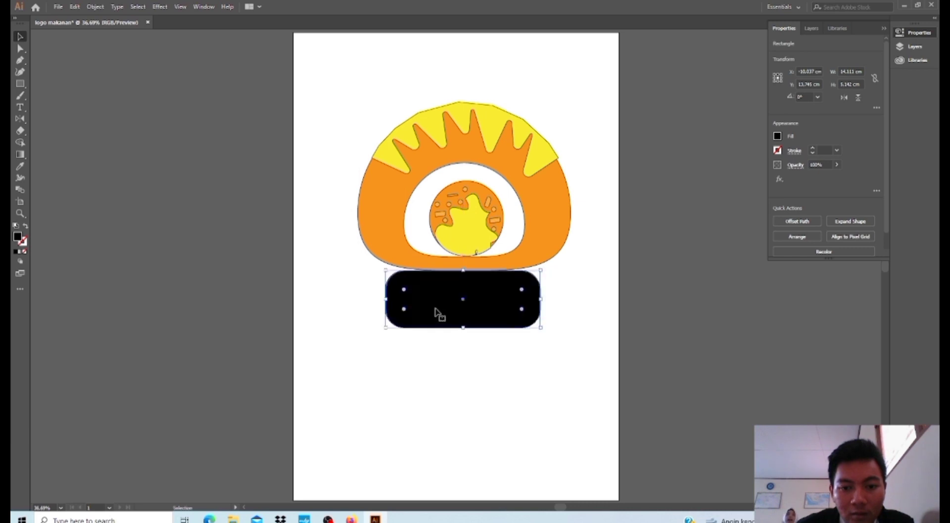
left_click(230, 288)
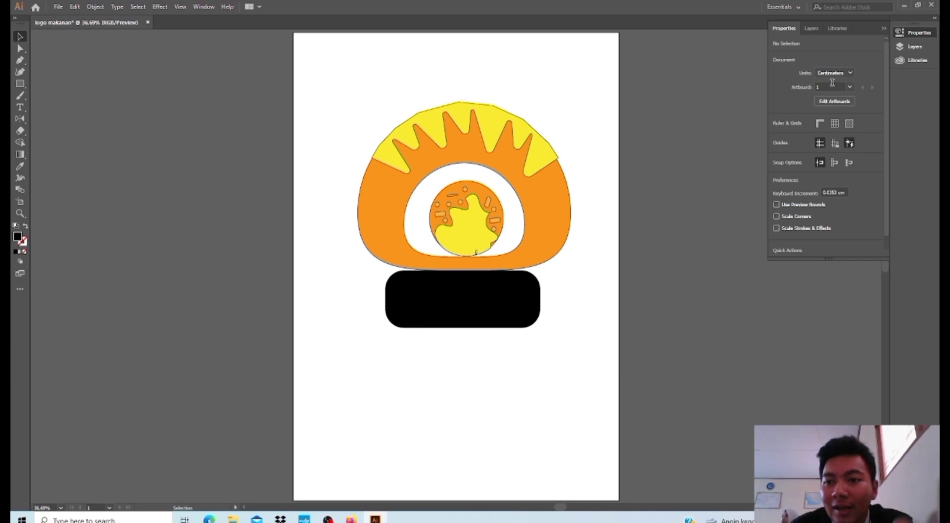
- Reorder Layer 1 by moving the BOOMULER text to the bottom of the stack and the black rounded rectangle beneath it
left_click(914, 46)
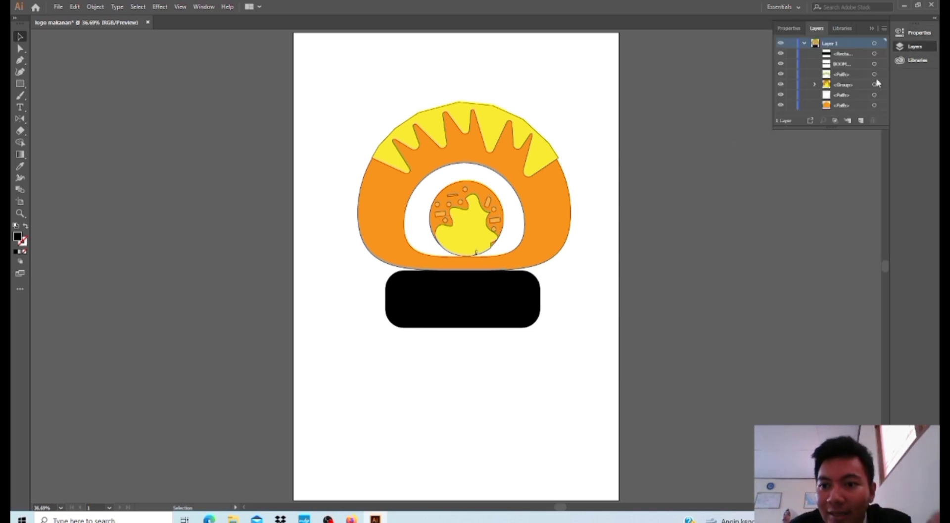
left_click(849, 53)
left_click(847, 64, "shift")
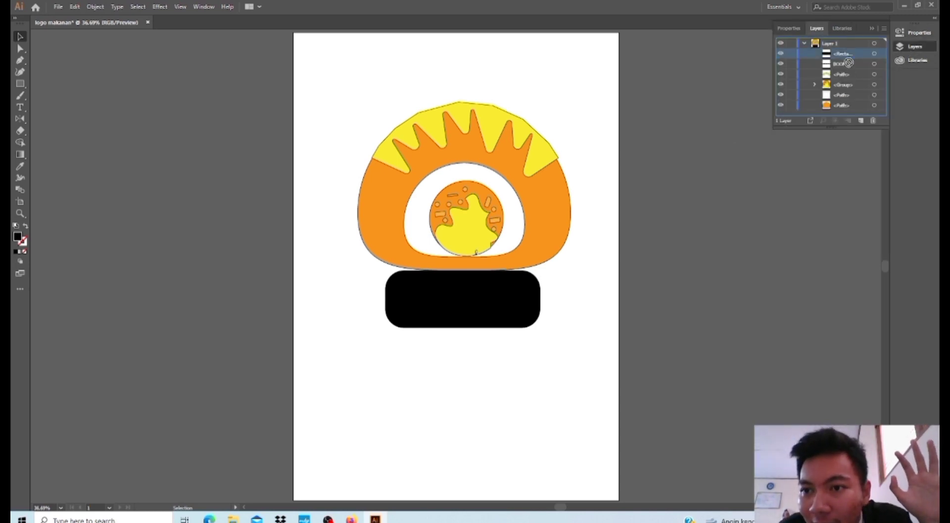
left_click_drag(848, 64, 849, 113)
left_click(842, 55)
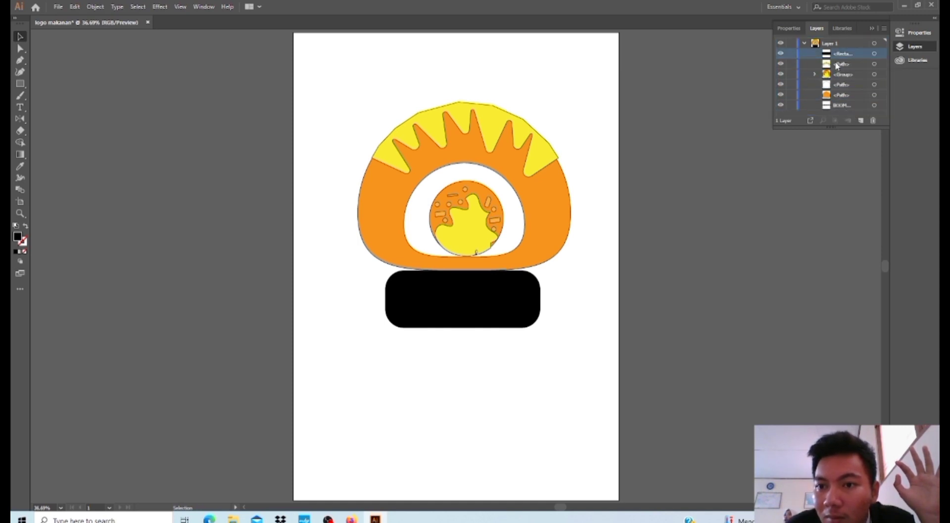
double_click(836, 55)
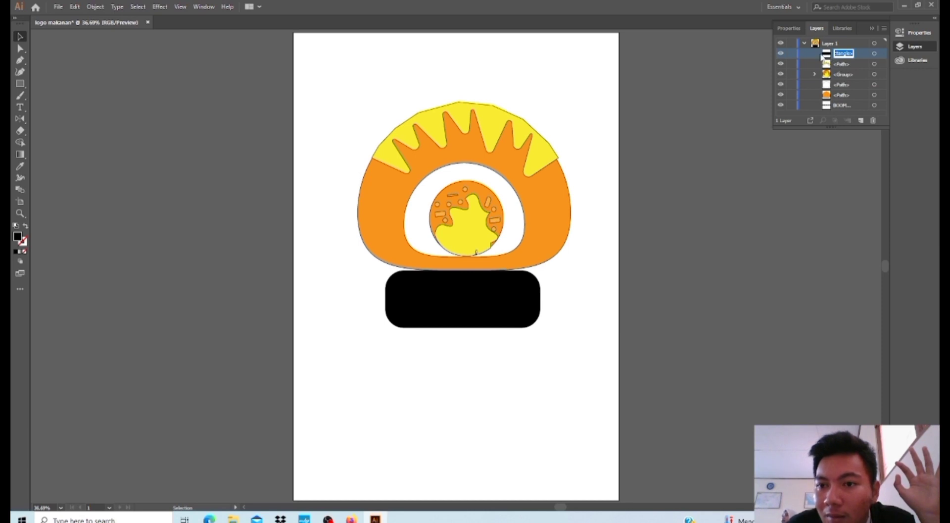
left_click_drag(823, 56, 850, 113)
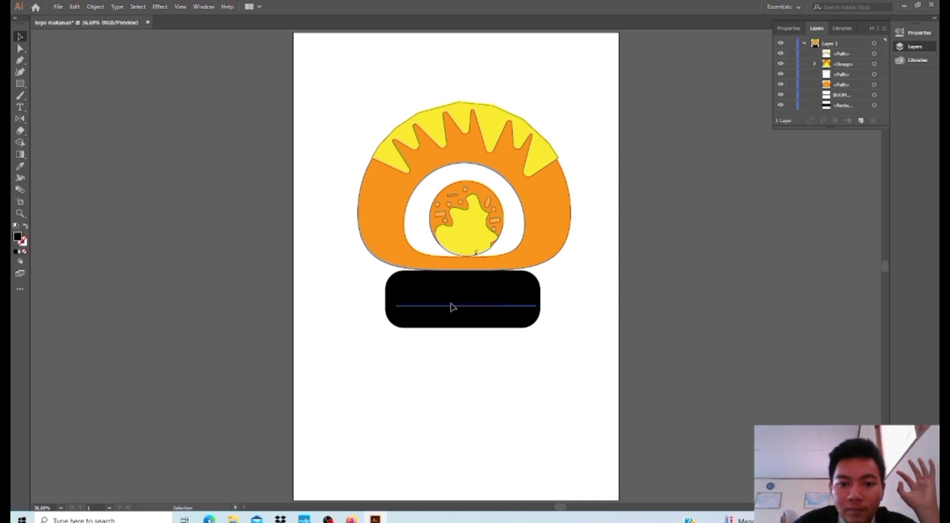
- Move the BOOMULER text off the black rounded rectangle onto the empty artboard area below it
left_click_drag(451, 304, 450, 278)
left_click(486, 331)
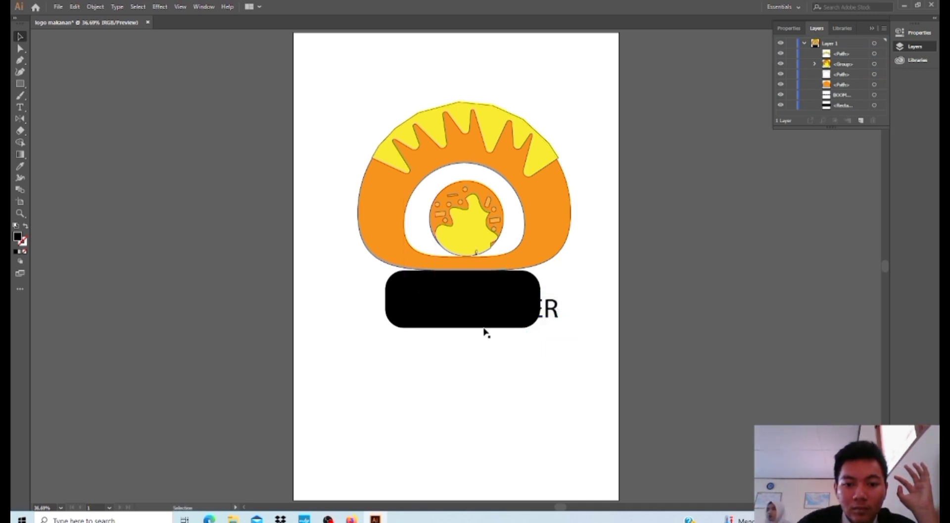
left_click_drag(493, 316, 505, 378)
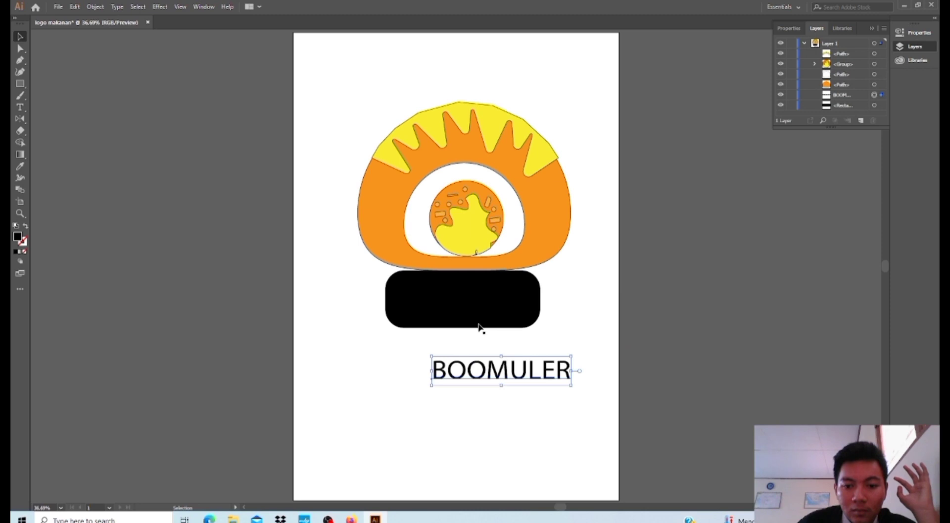
- Recolour the black rounded rectangle by sampling the yellow of the topping on the central circle with the Eyedropper
left_click(452, 309)
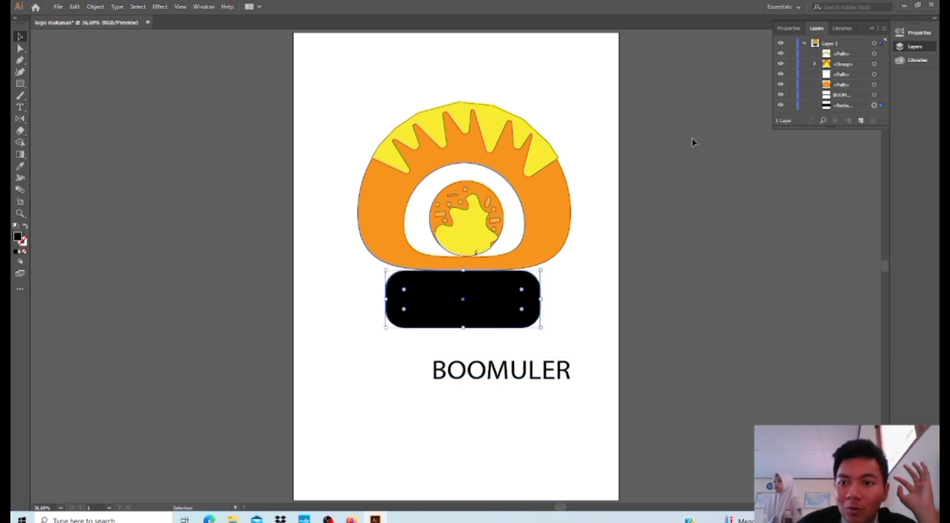
left_click(914, 33)
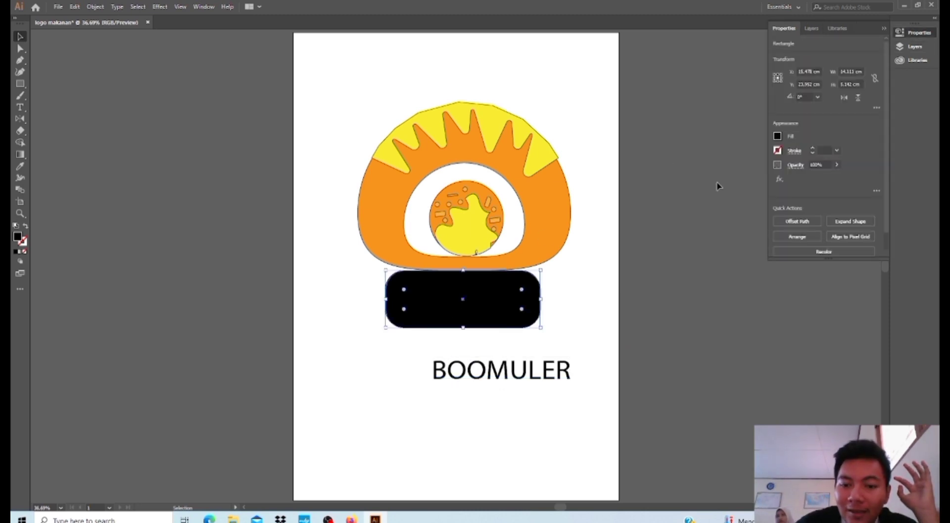
key("i")
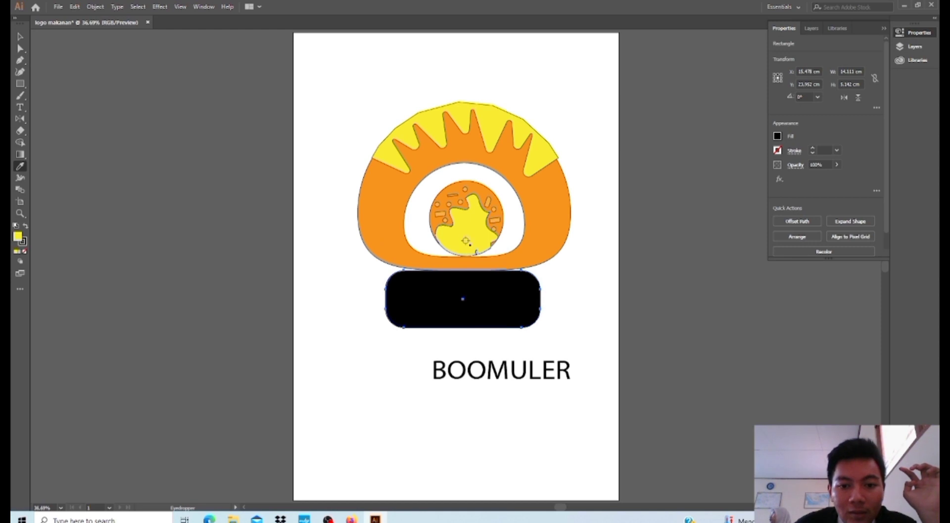
left_click(464, 250)
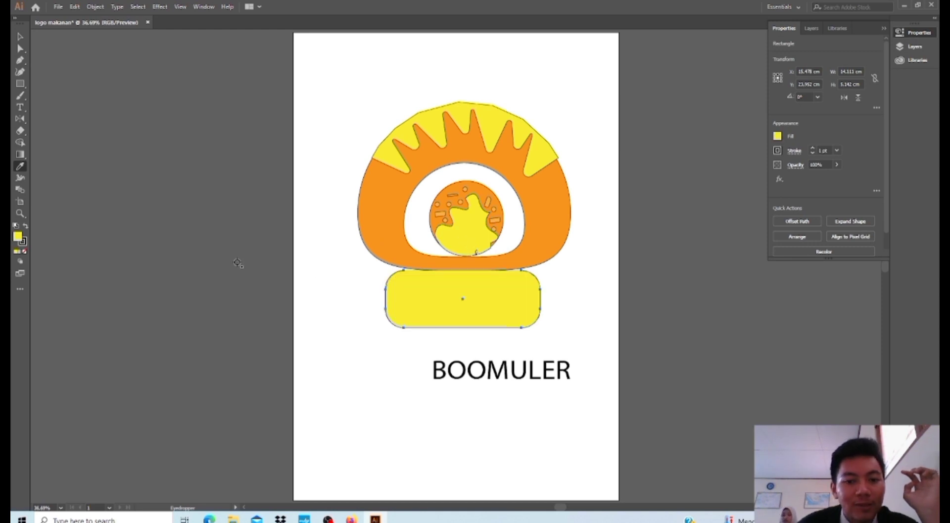
left_click(20, 36)
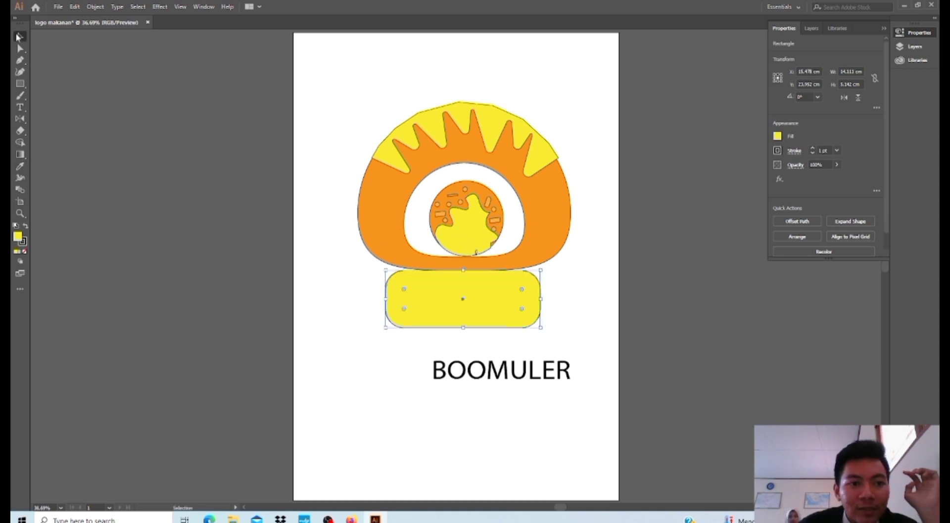
- Place the BOOMULER text centred on the yellow rounded rectangle and deselect it
left_click_drag(513, 387, 478, 315)
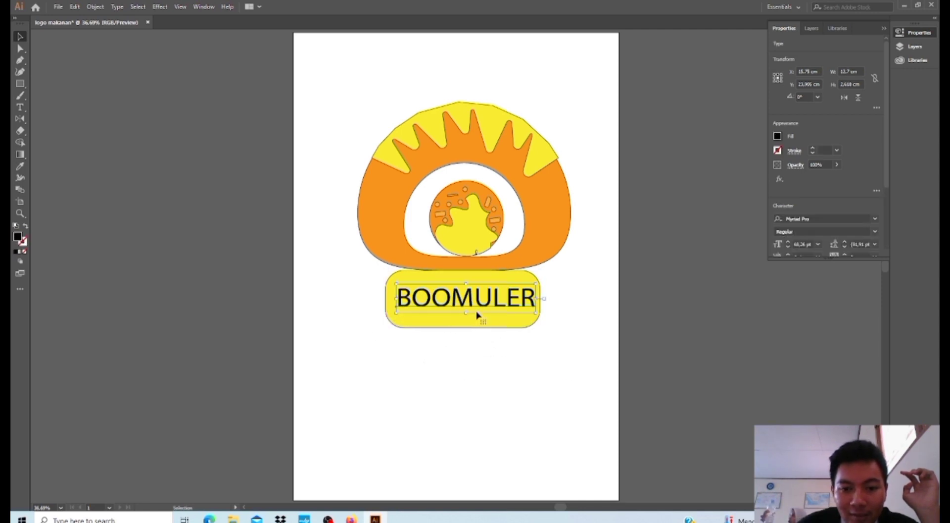
left_click(493, 388)
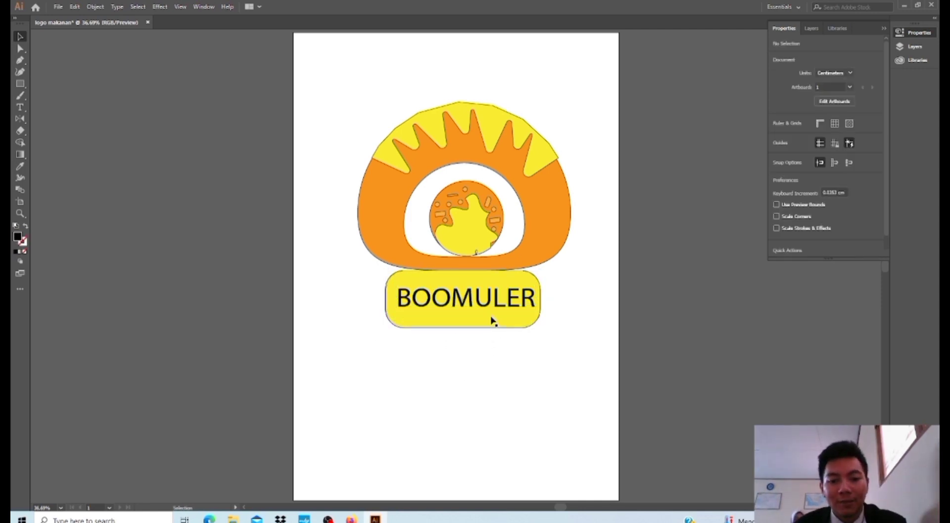
left_click_drag(499, 302, 499, 327)
left_click(498, 348)
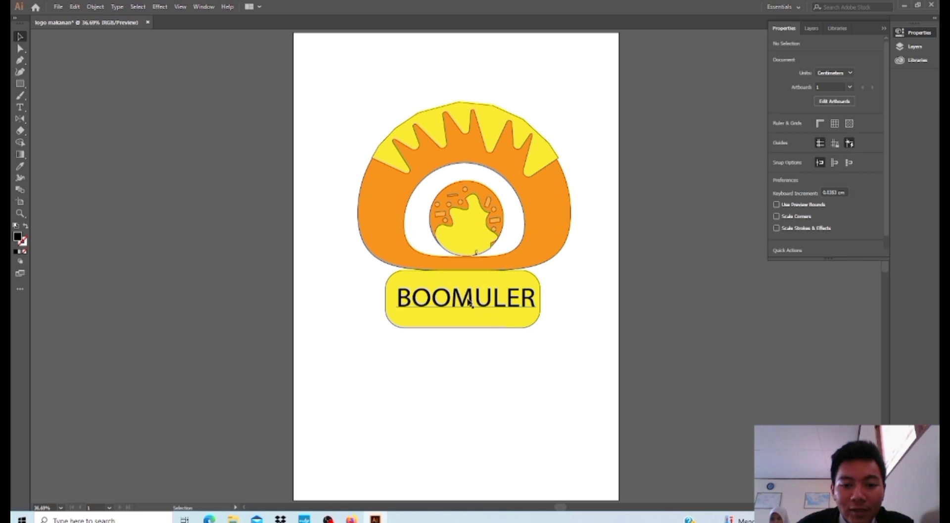
- Change the BOOMULER text's font to Algerian and shift it slightly to fit inside the yellow rectangle
right_click(469, 301)
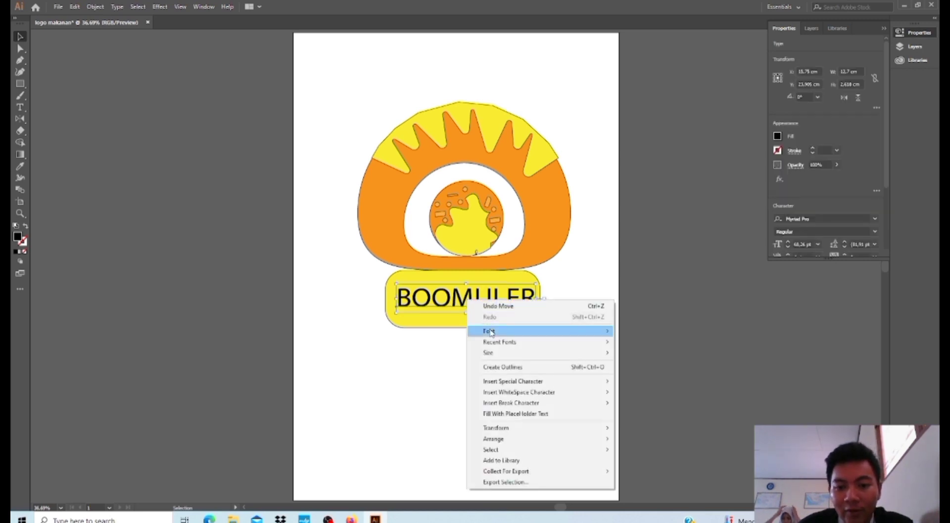
mouse_move(491, 333)
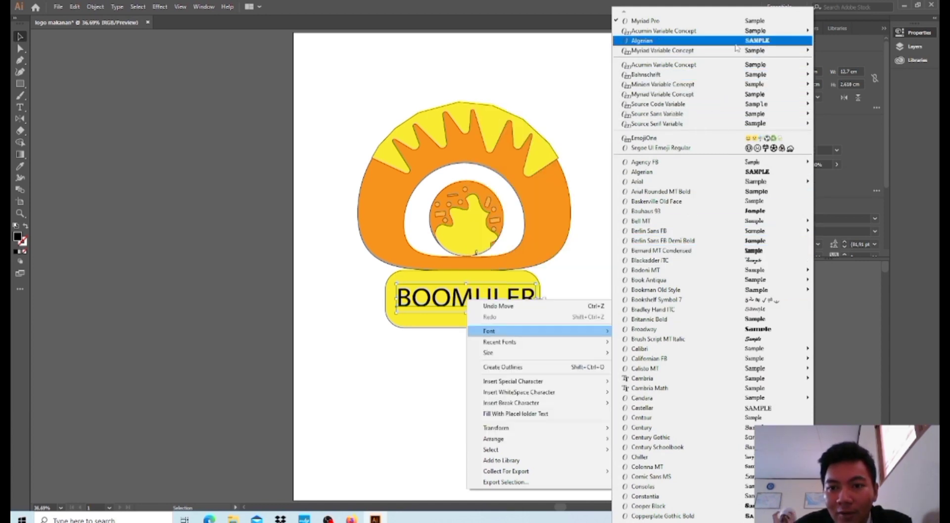
left_click(760, 41)
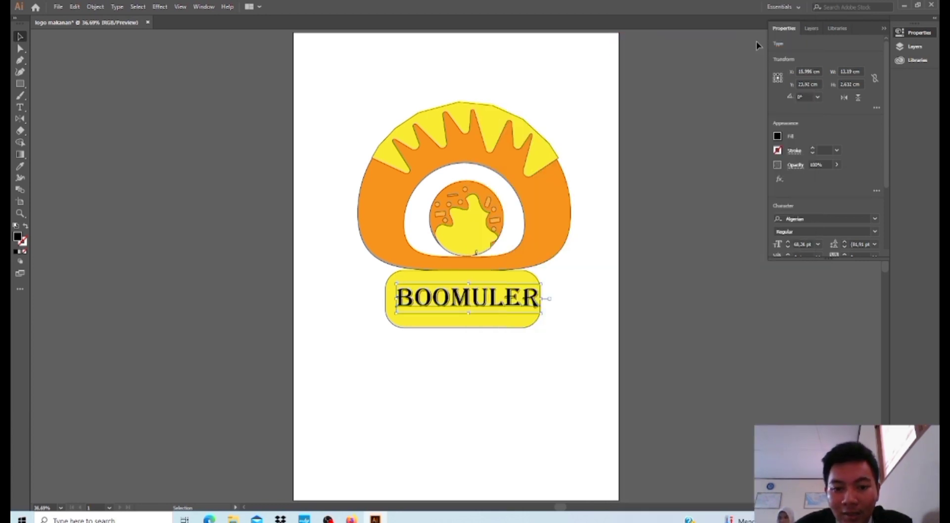
mouse_move(484, 304)
left_mouse_down()
mouse_move(478, 293)
mouse_move(482, 303)
left_mouse_up()
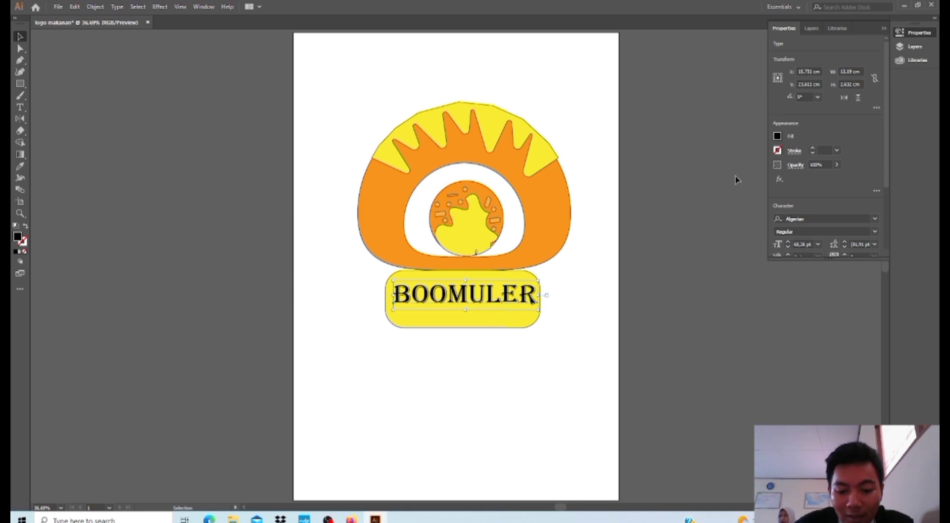
- Apply the outer dome's orange fill and 1 pt stroke to the BOOMULER text with the Eyedropper, nudge it slightly down and deselect it
key("i")
left_click(559, 200)
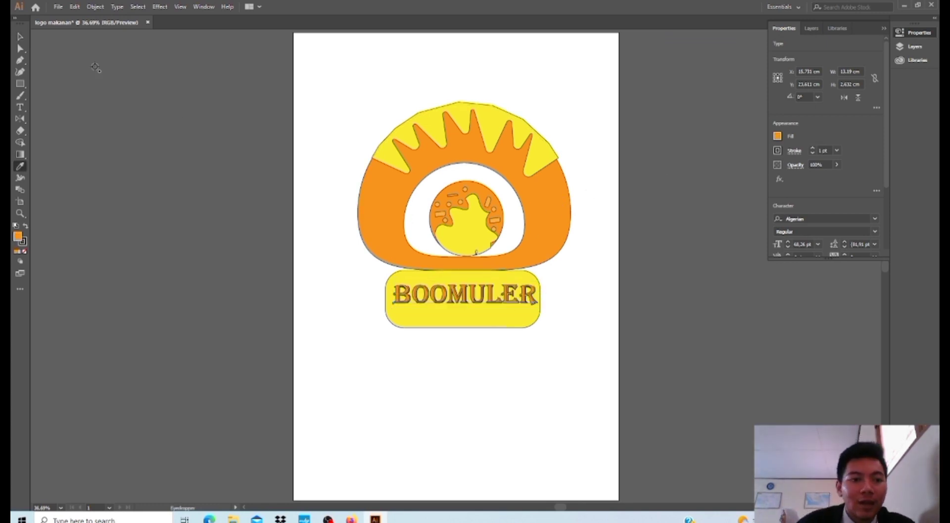
left_click(20, 37)
left_click(461, 305)
left_click_drag(460, 303, 460, 306)
left_click(452, 343)
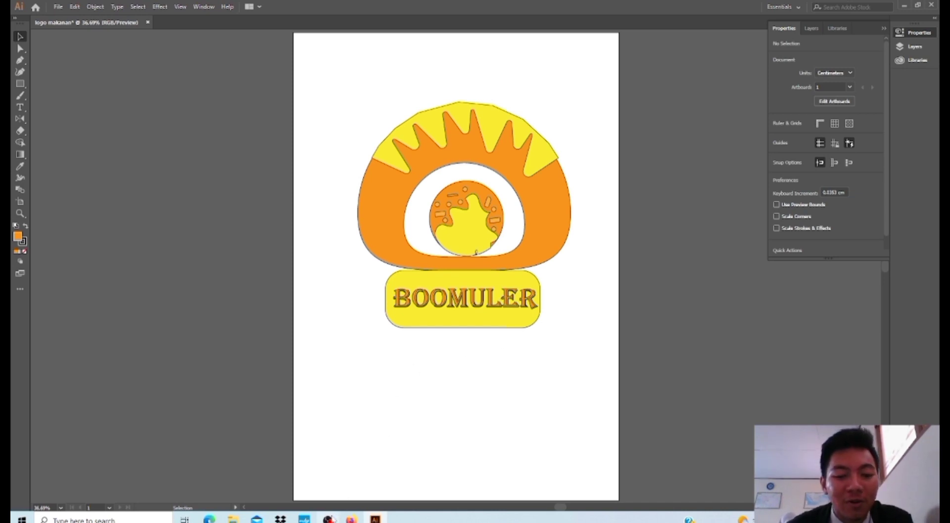
left_click(328, 518)
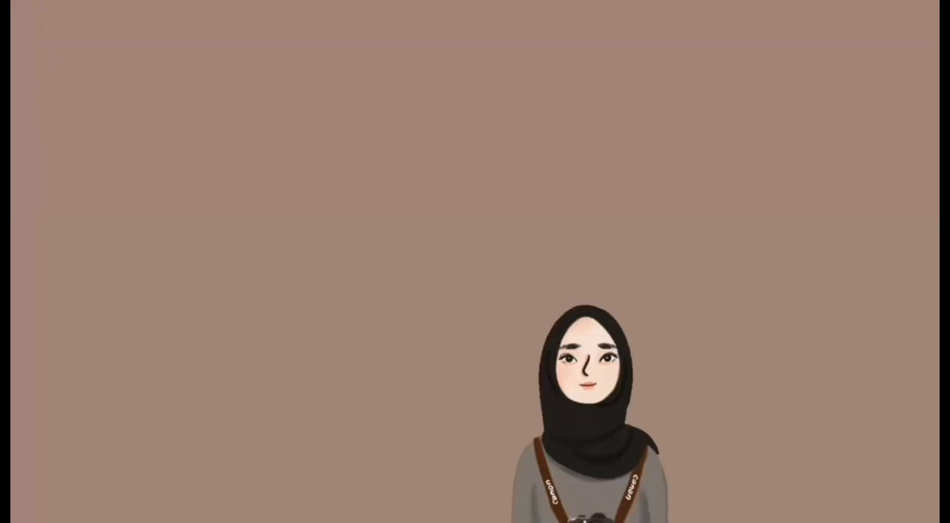